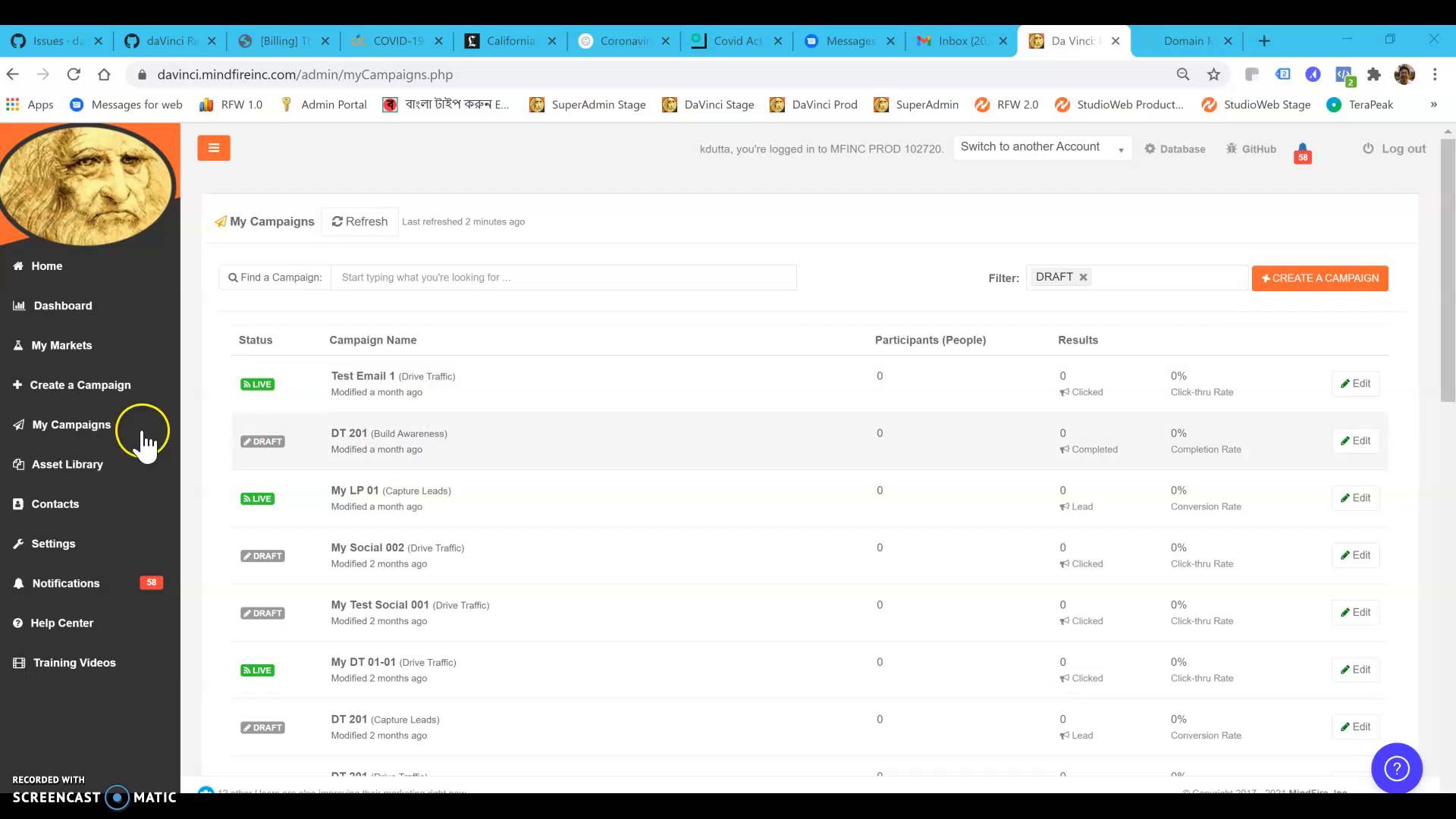
Search My Campaigns for "mill" and open the "How Millennials Respond to Direct Mail (LANDER)" campaign
left_click(104, 425)
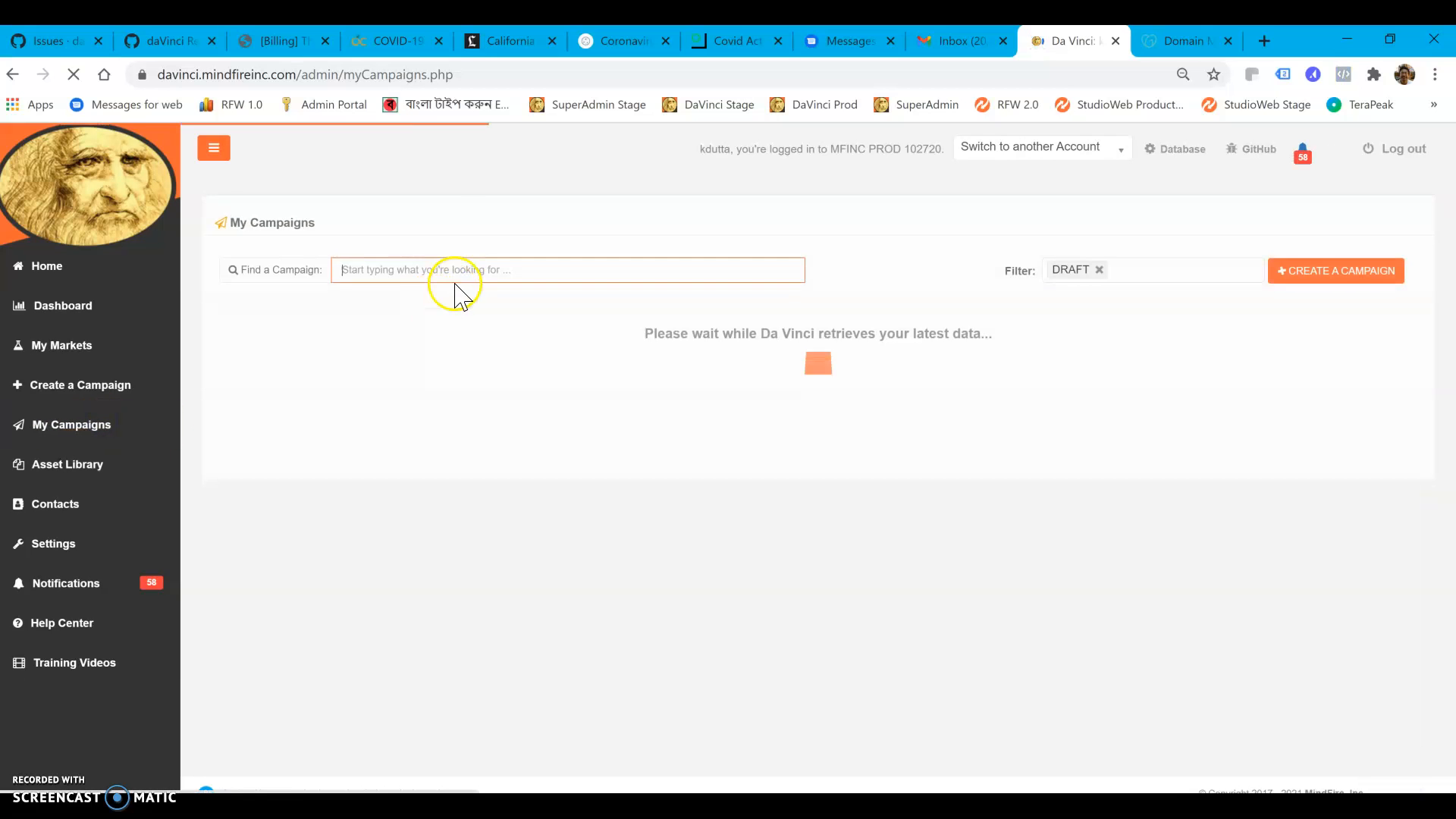
type("mill")
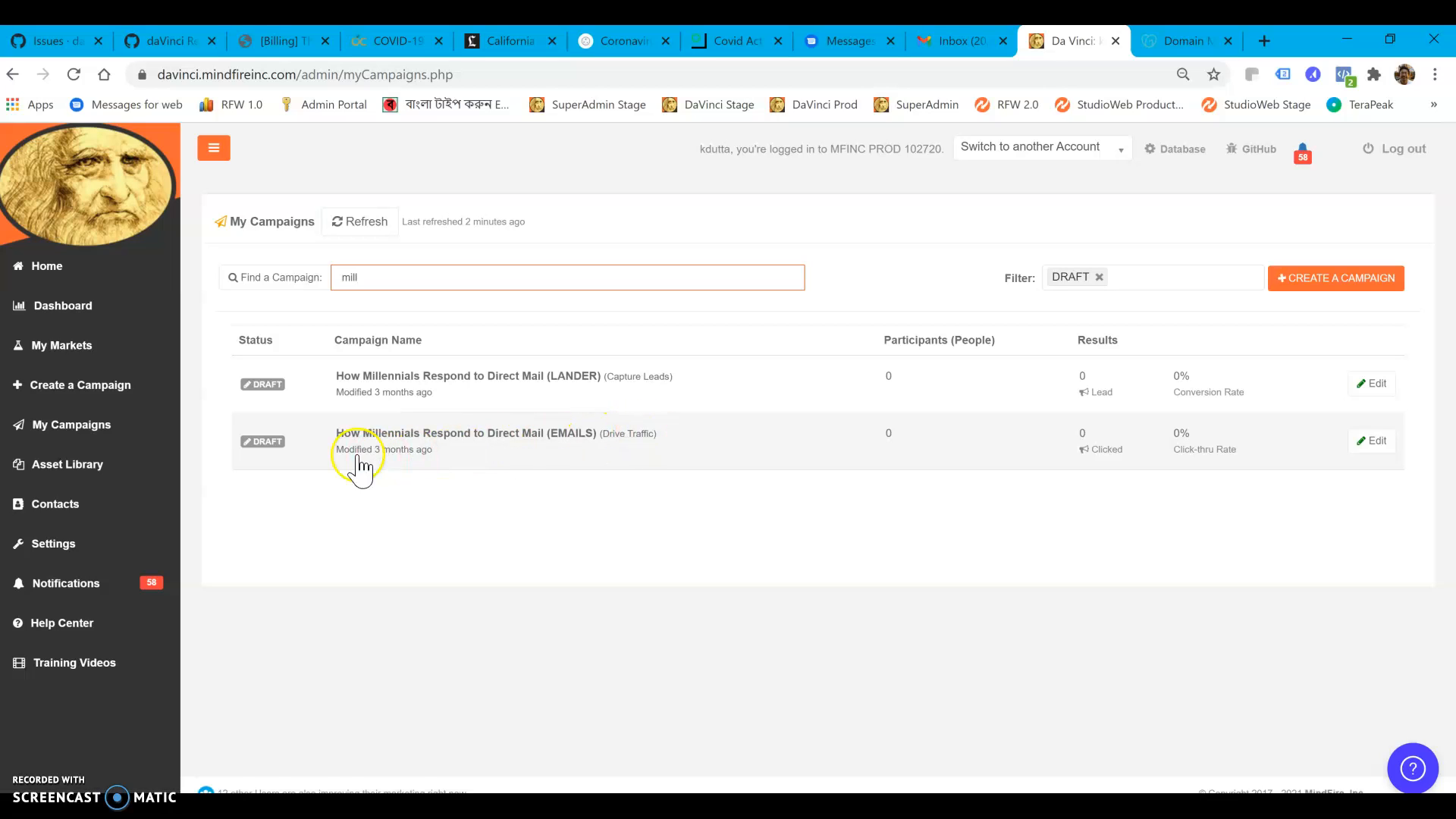
left_click(565, 383)
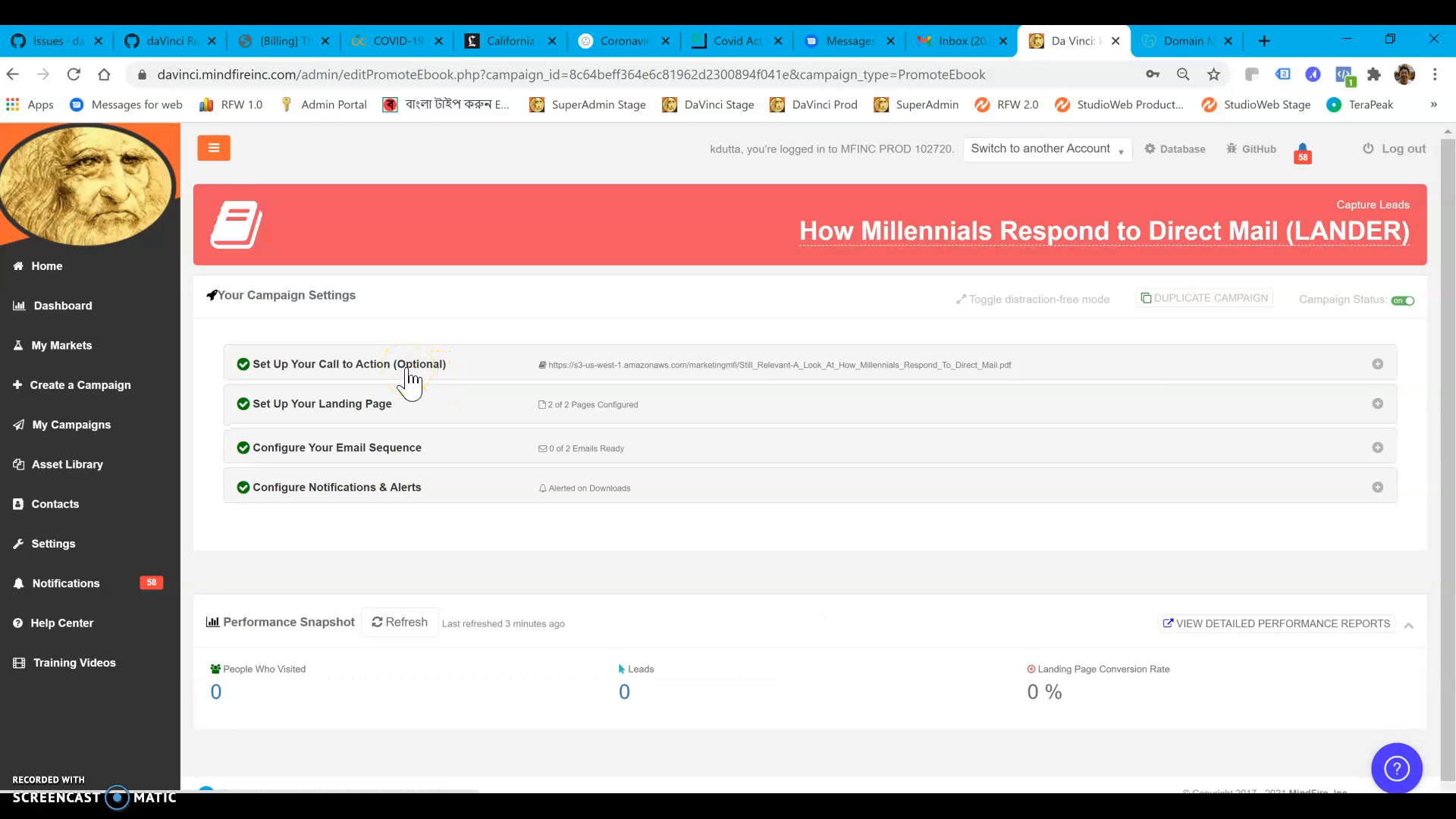
Check the lead magnet PDF linked in the call-to-action settings by opening its URL in a separate tab, and return to the campaign
left_click(410, 368)
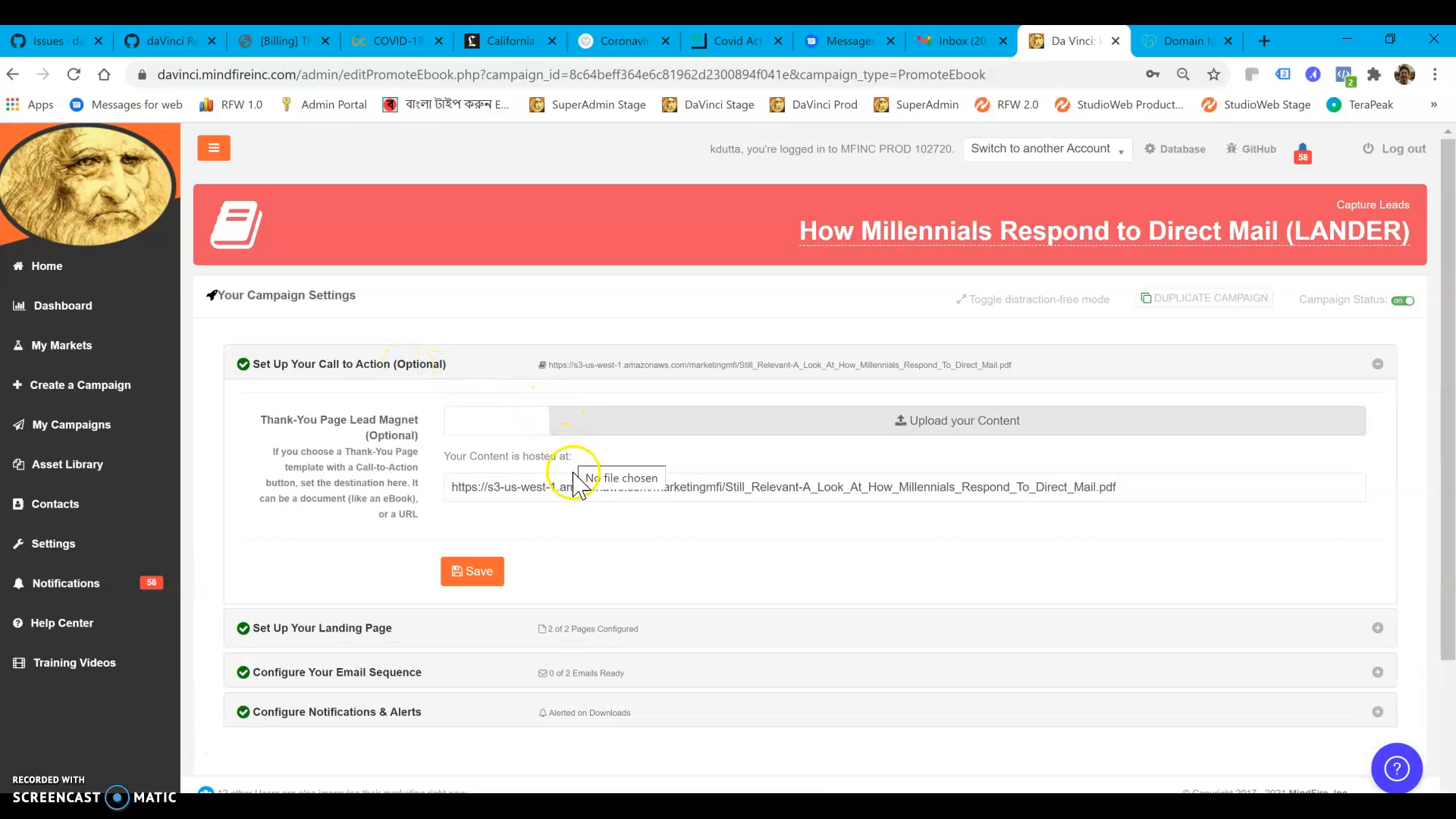
left_click_drag(1128, 488, 365, 506)
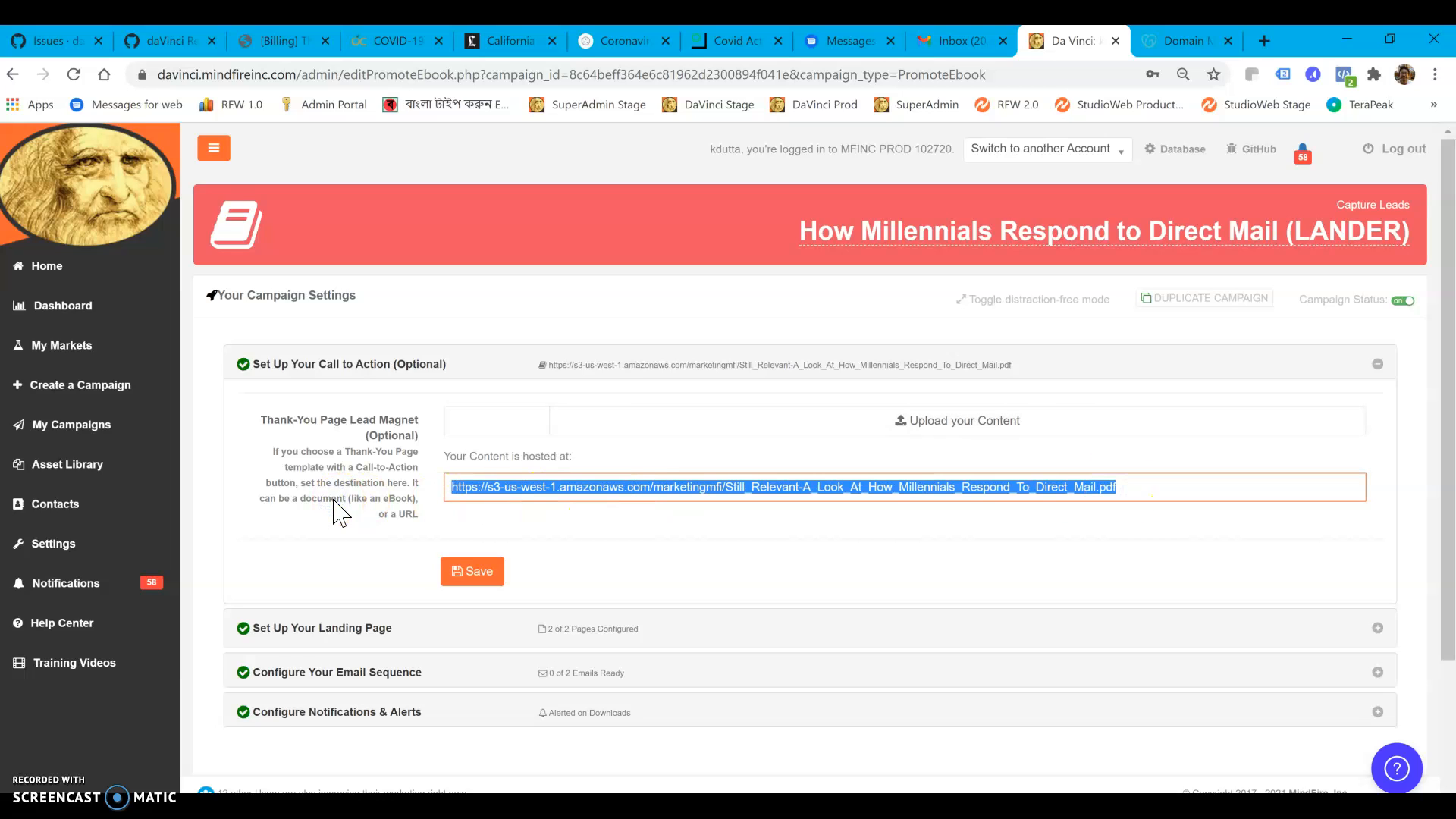
left_click(651, 523)
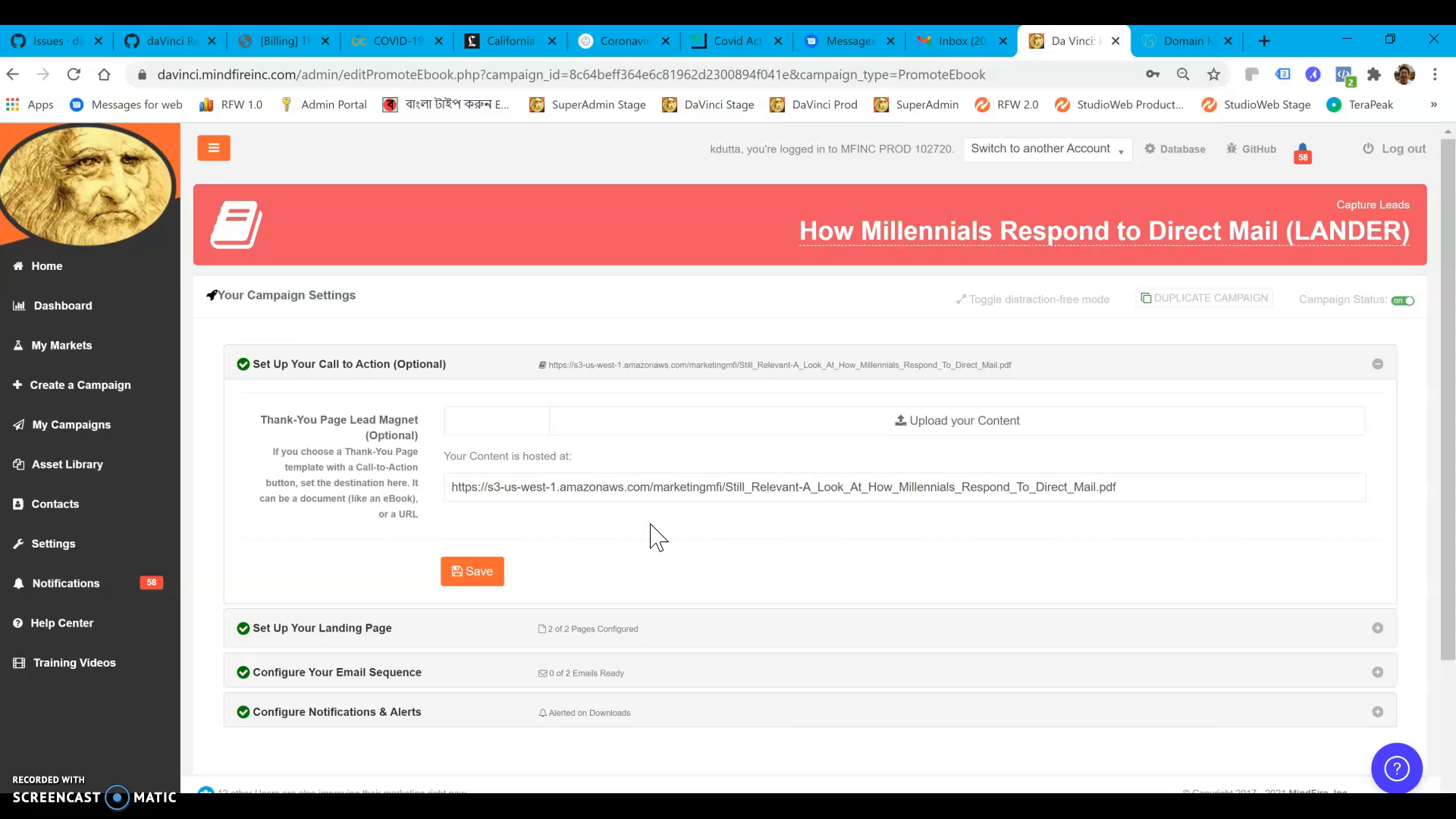
left_click(1260, 41)
type("https://s3-us-west-1.amazonaws.com/marketingmfi/Still_Relevant-A_Look_At_How_Millennials_Respond_To_Direct_Mail.pdf")
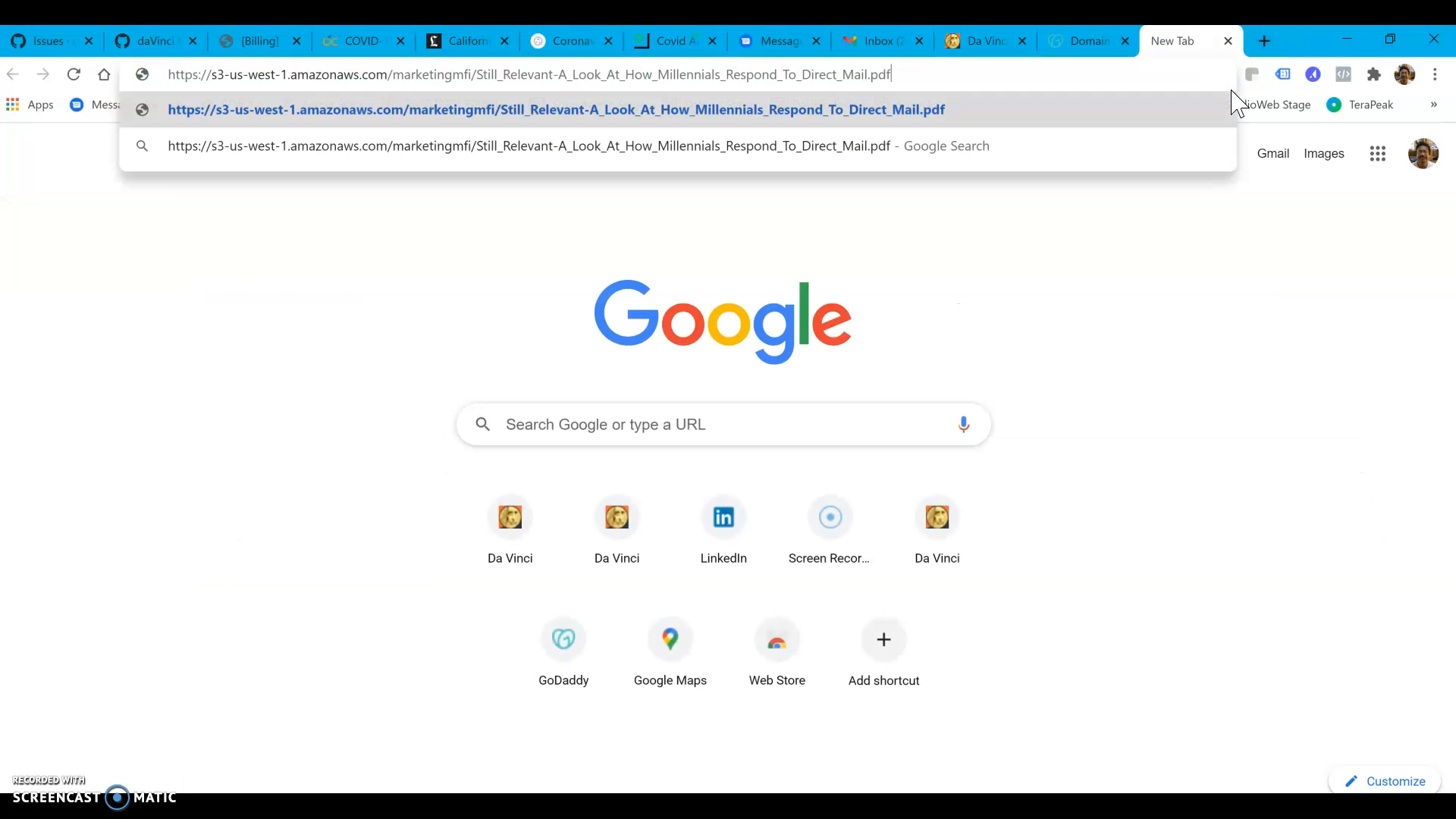
key("Return")
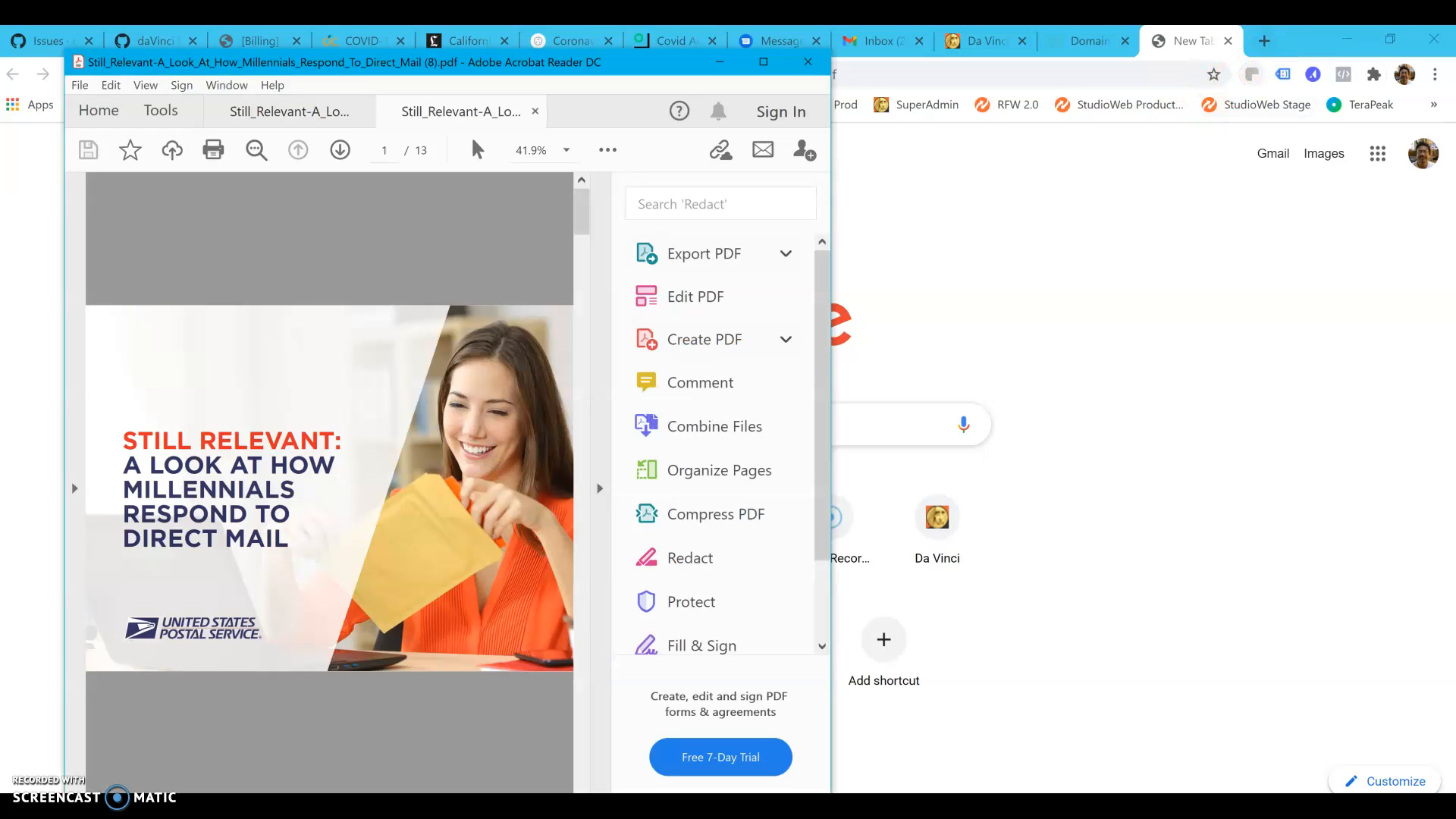
left_click(985, 41)
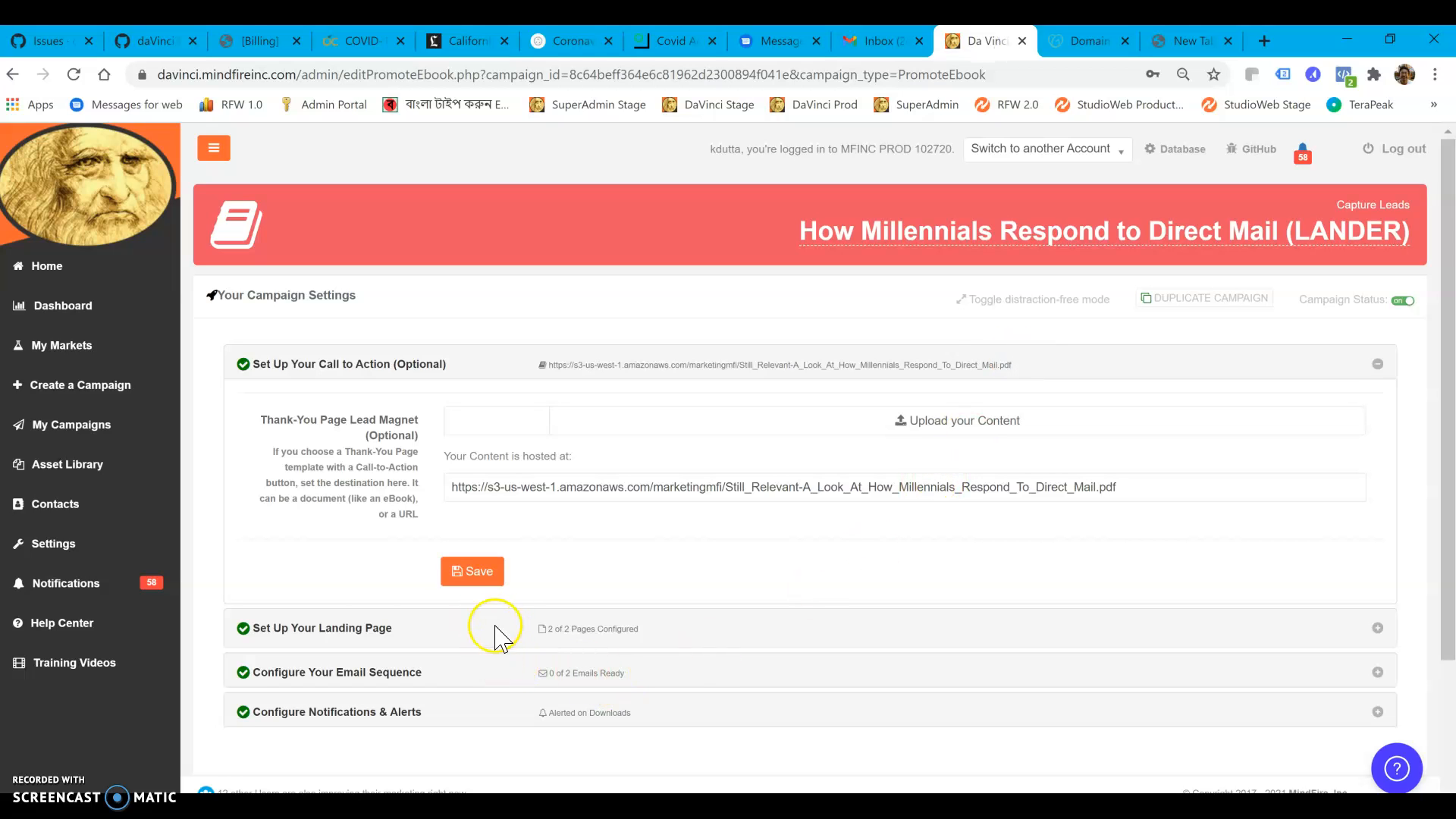
In the landing page setup, keep the Welcome (QuickStart) template and assign the Contact form to the Welcome Page
left_click(349, 639)
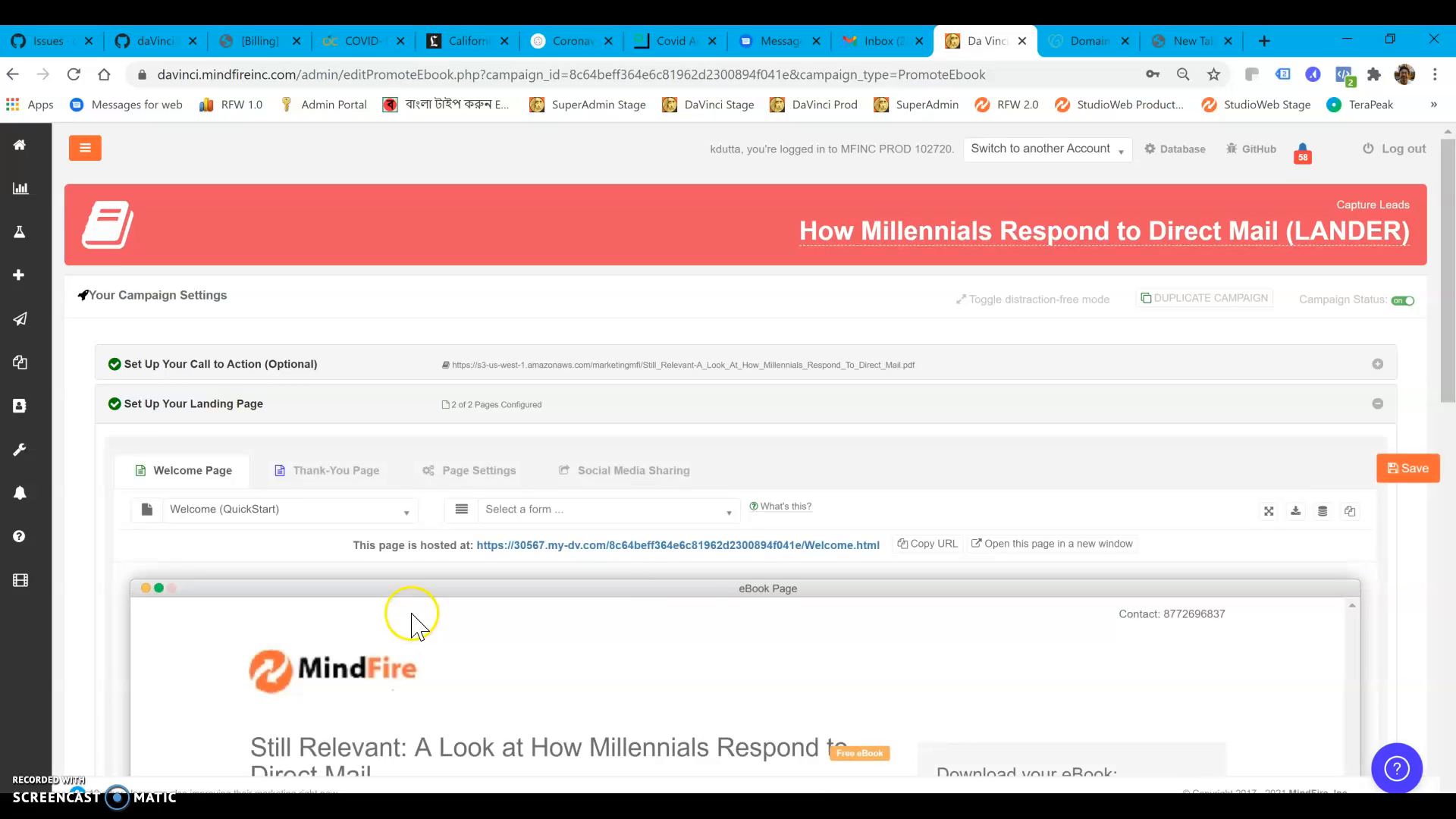
scroll(414, 616, "down", 1)
scroll(663, 440, "down", 1)
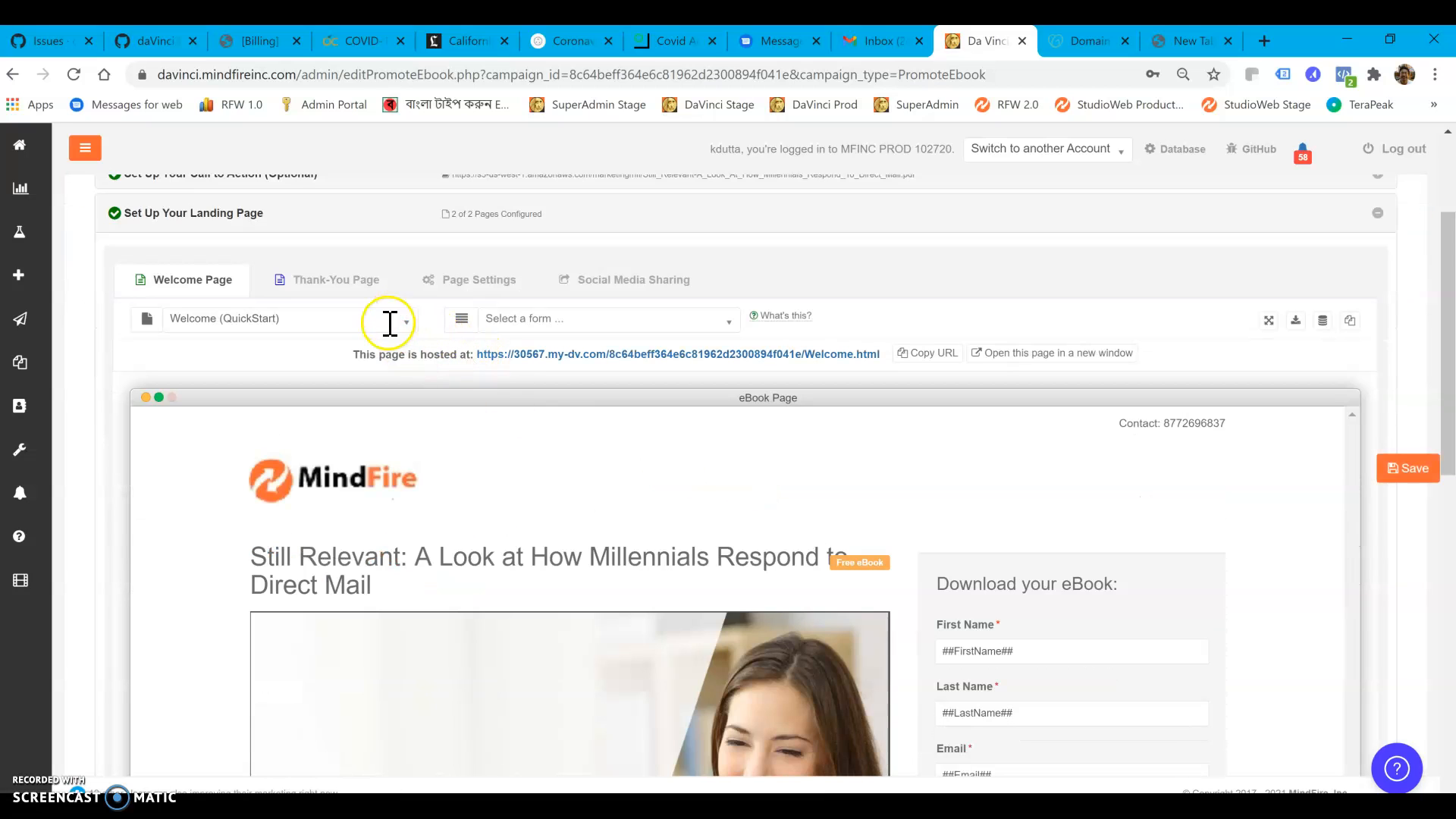
left_click(380, 324)
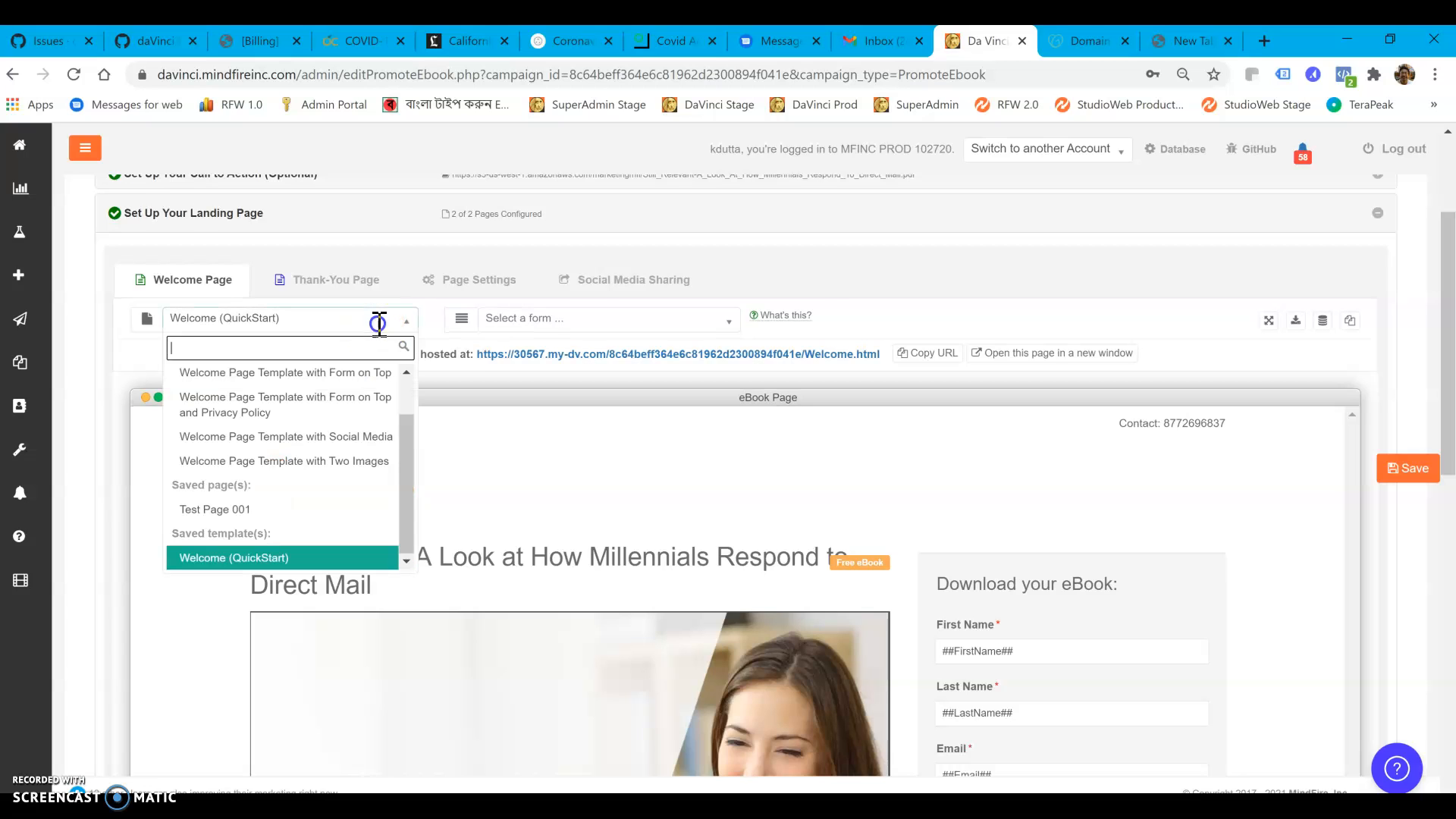
left_click(379, 324)
left_click(572, 318)
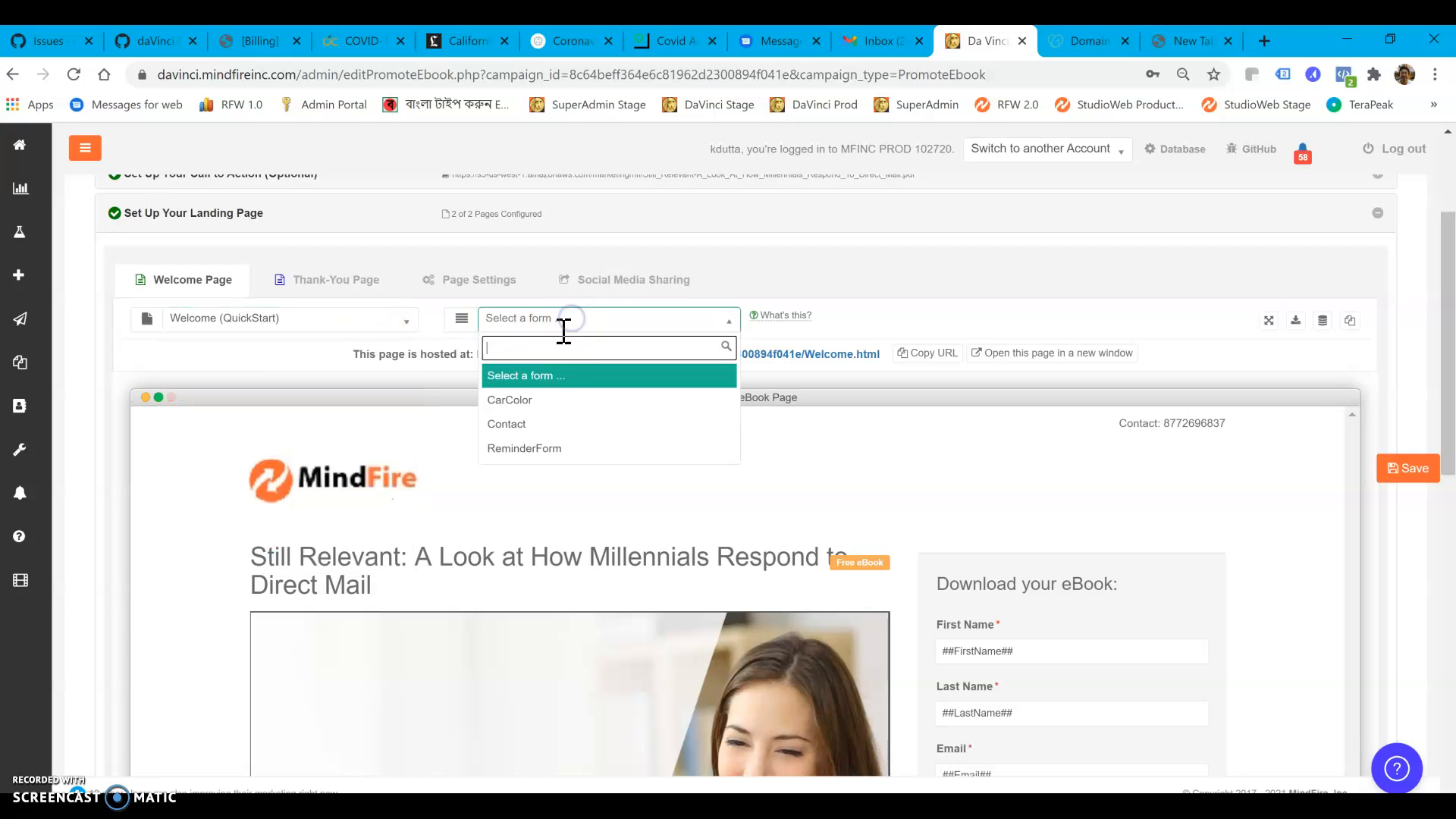
left_click(545, 428)
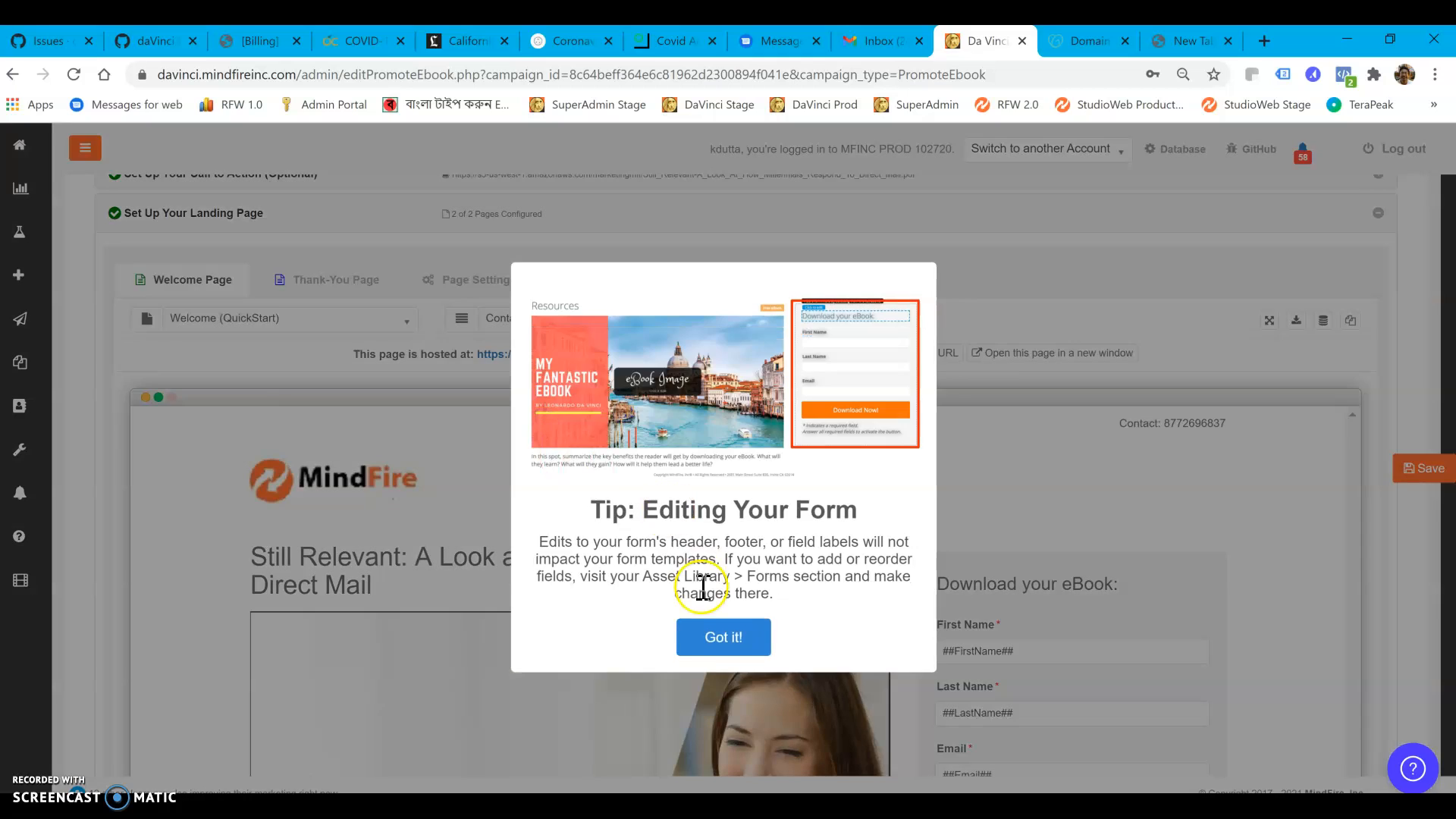
left_click(715, 636)
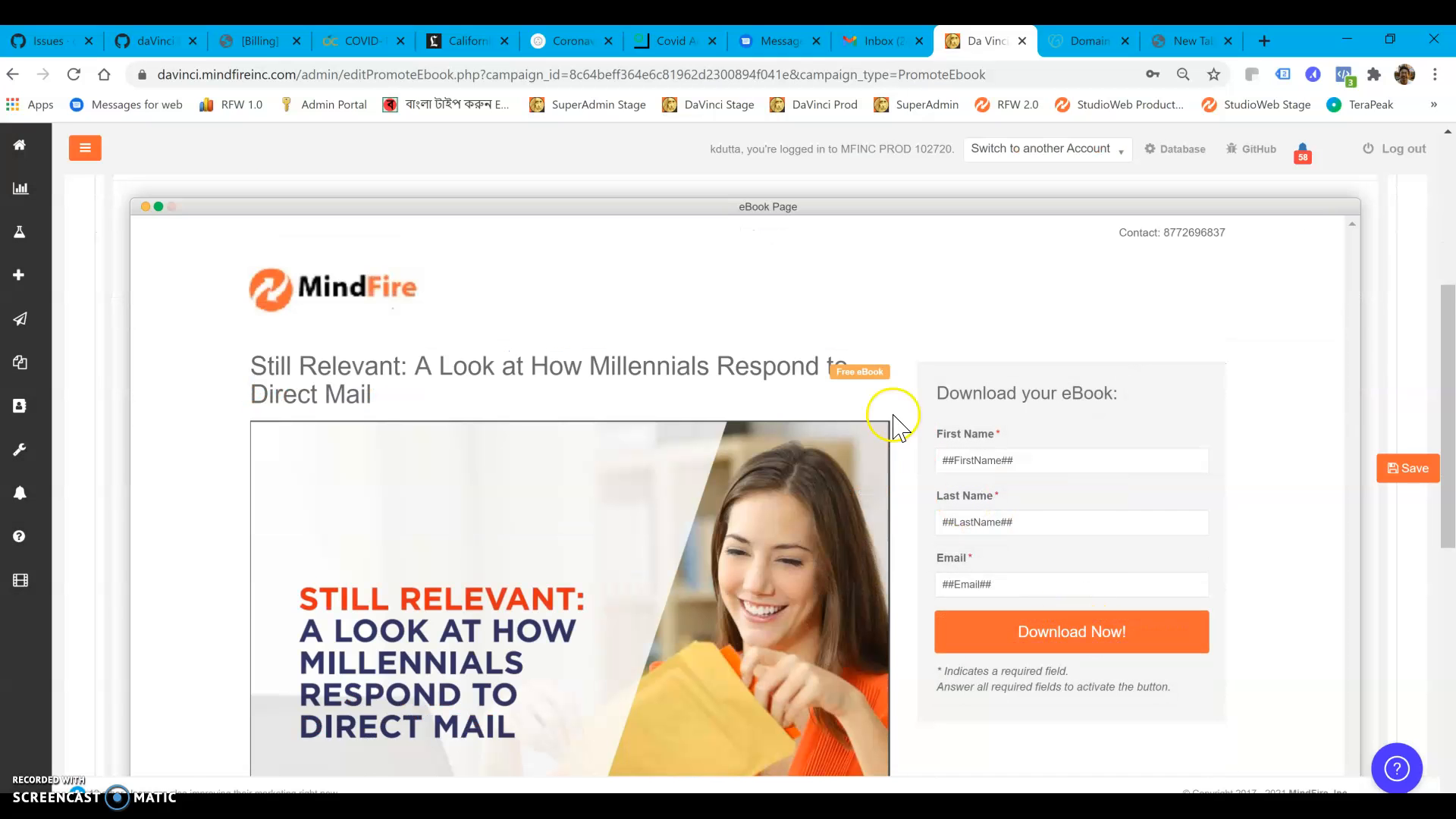
Delete the "Free eBook" label beside the headline on the Welcome Page
left_click_drag(886, 370, 837, 372)
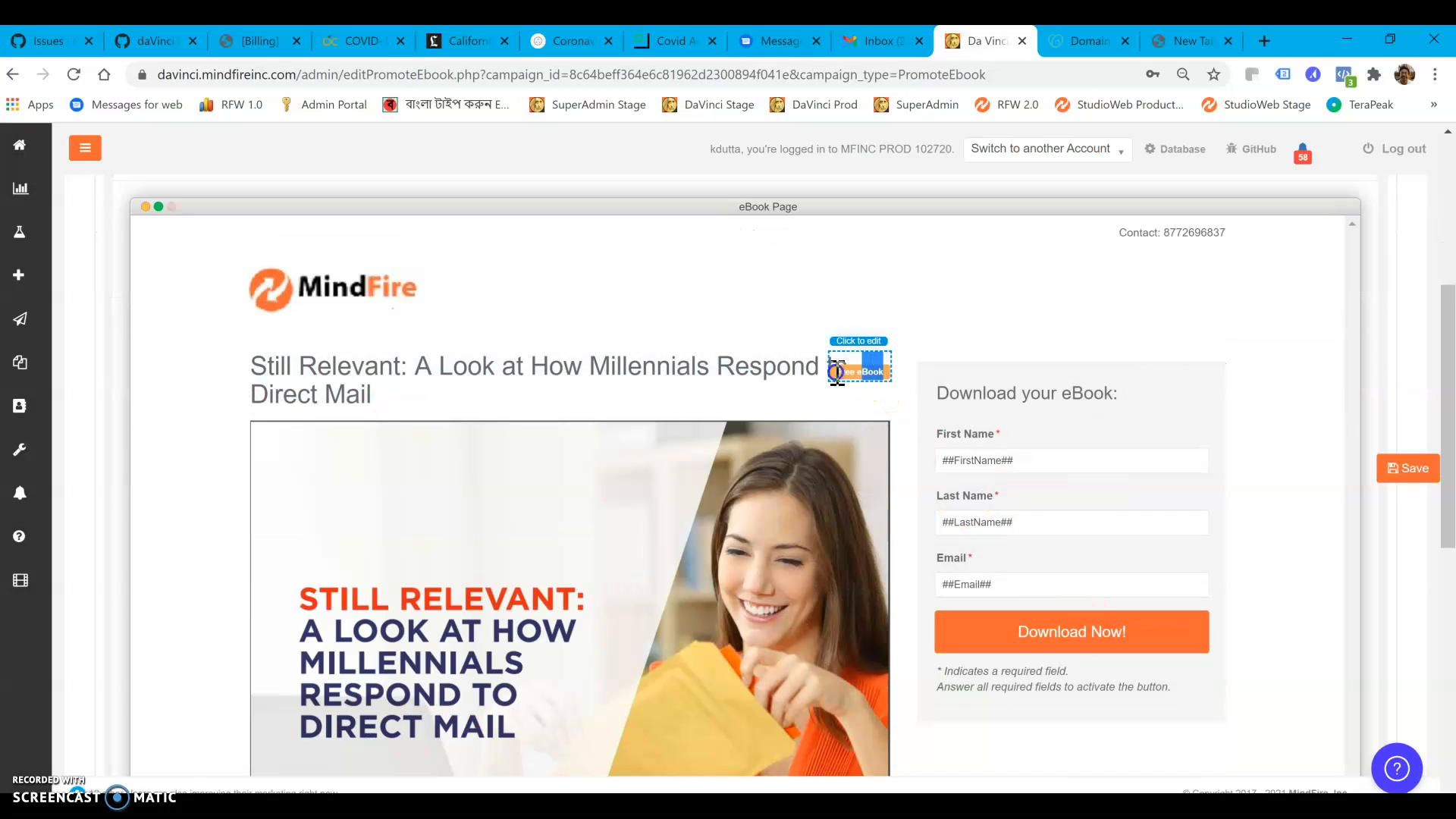
key("Delete")
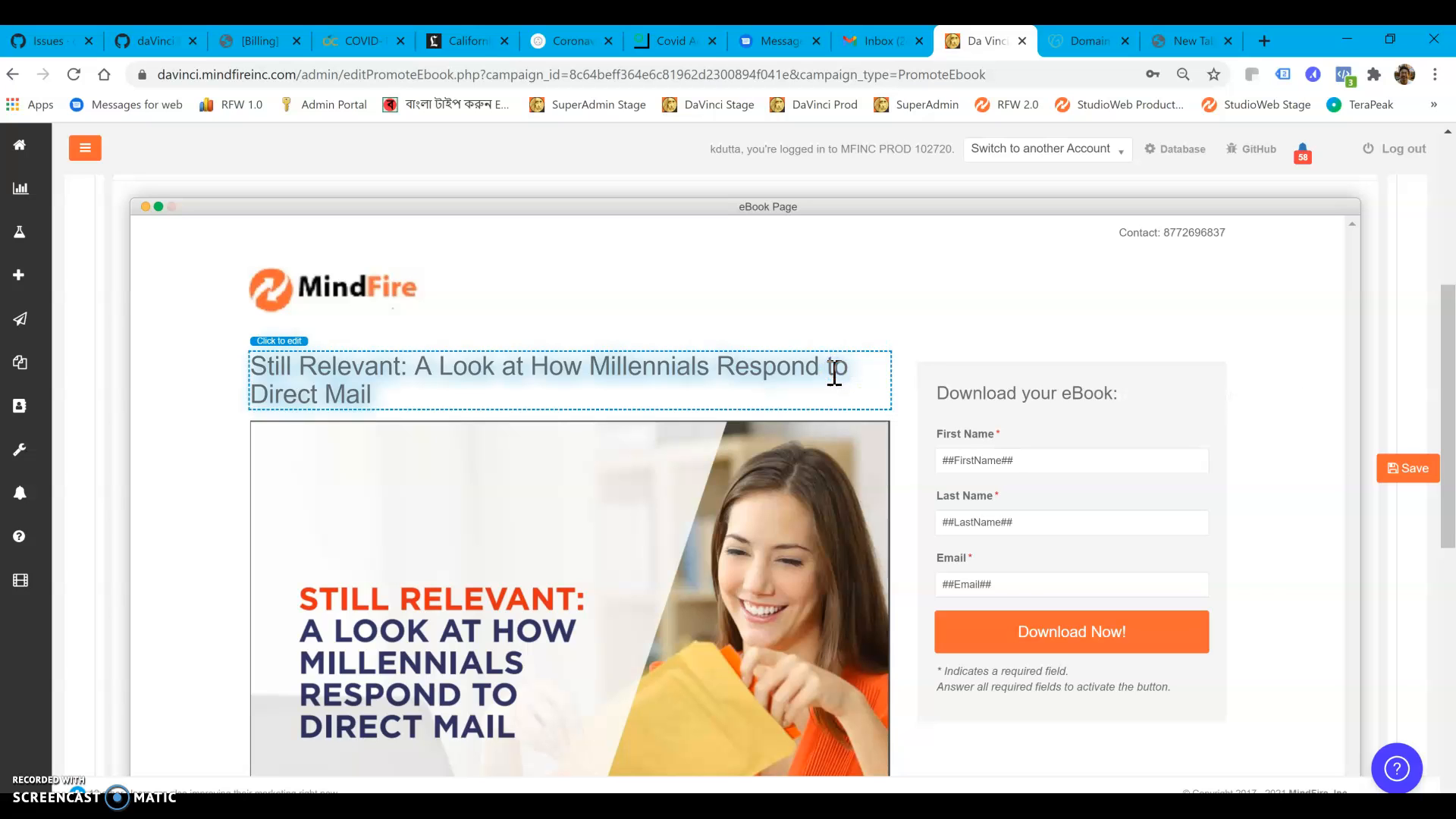
left_click(838, 274)
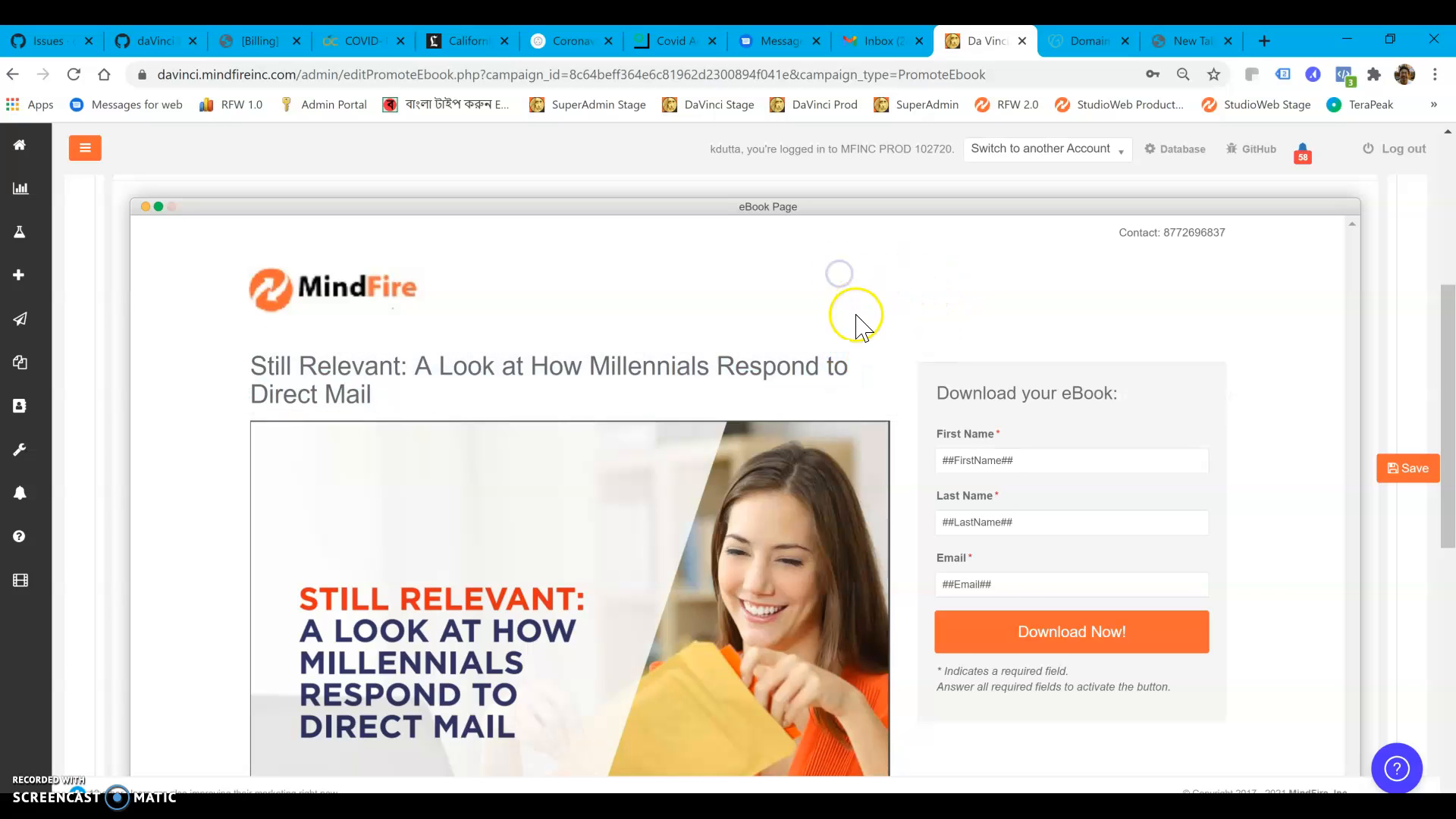
Review the rest of the Welcome Page and change the Thank-You Page template to "Thank You Template with Social Media"
scroll(880, 368, "down", 5)
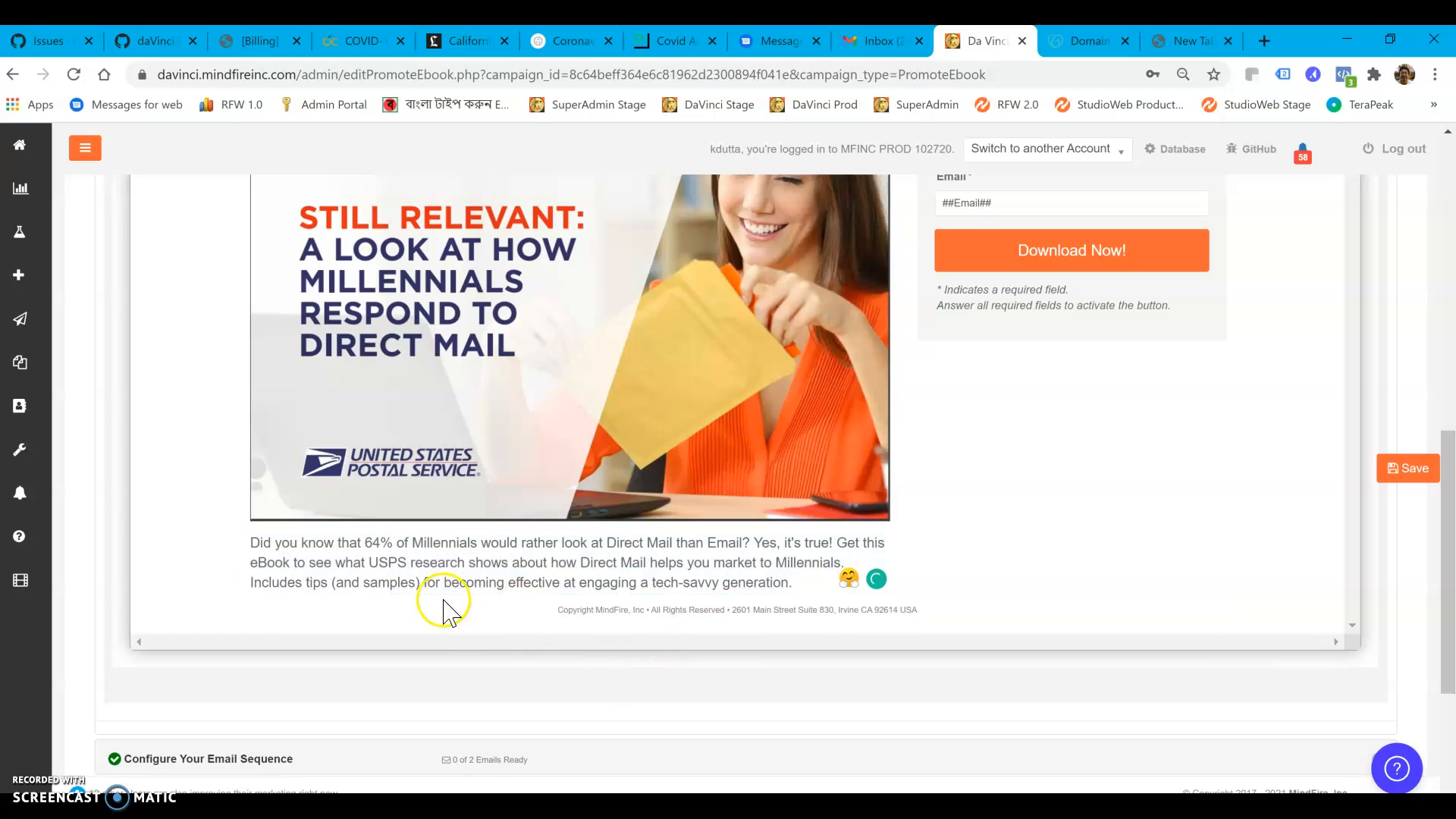
scroll(963, 534, "up", 6)
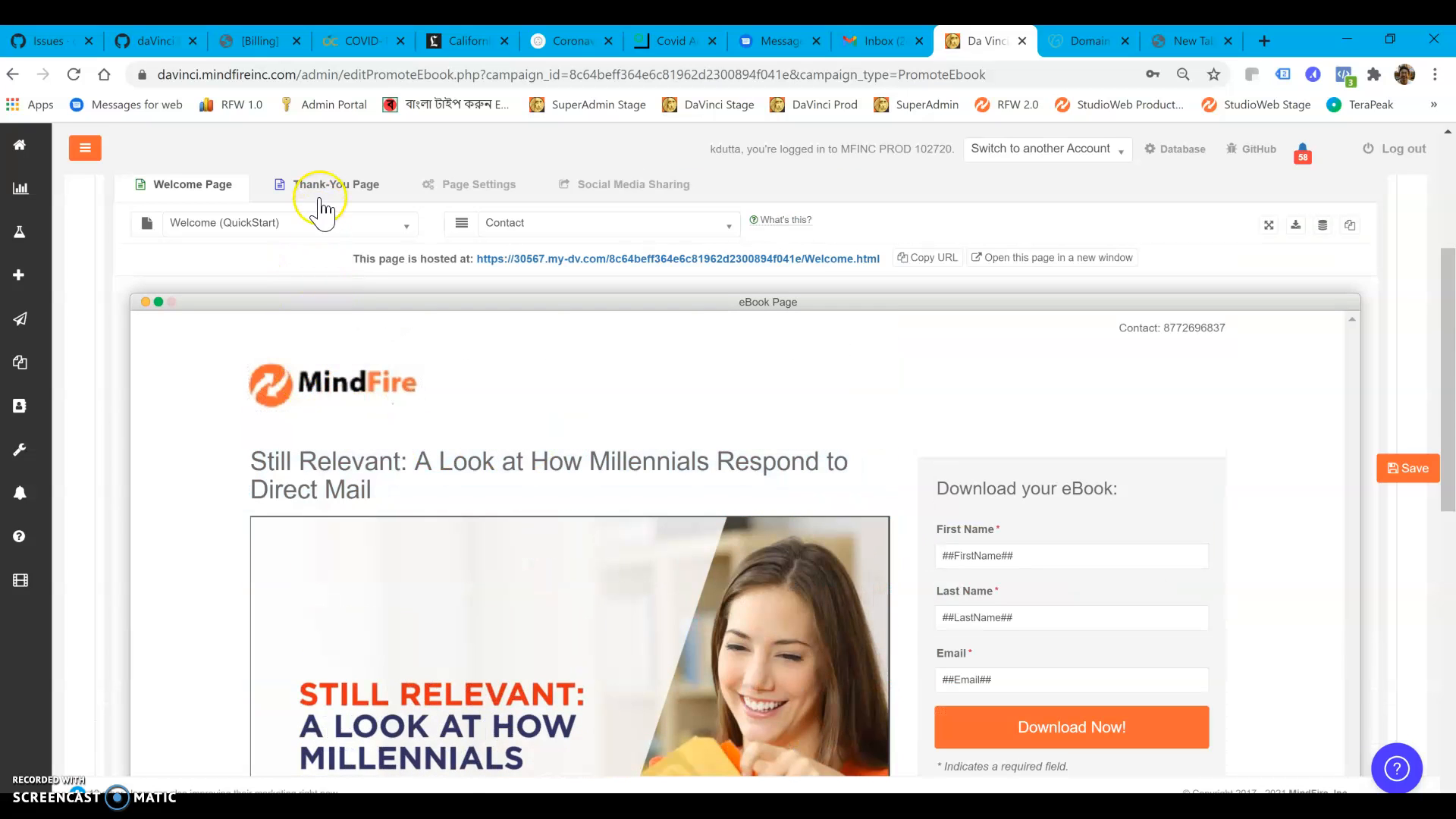
left_click(322, 189)
left_click(308, 221)
left_click(307, 222)
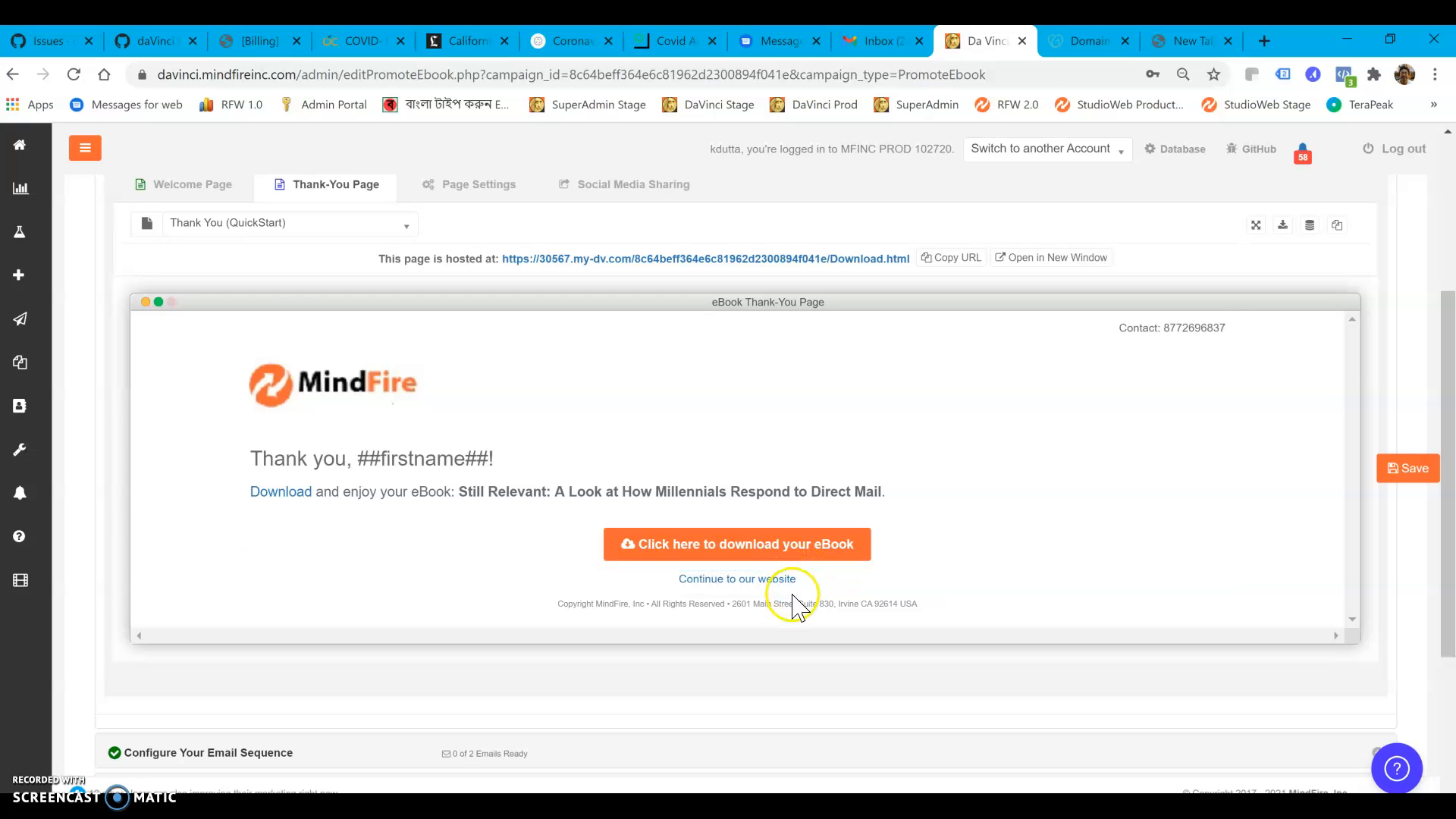
left_click(330, 226)
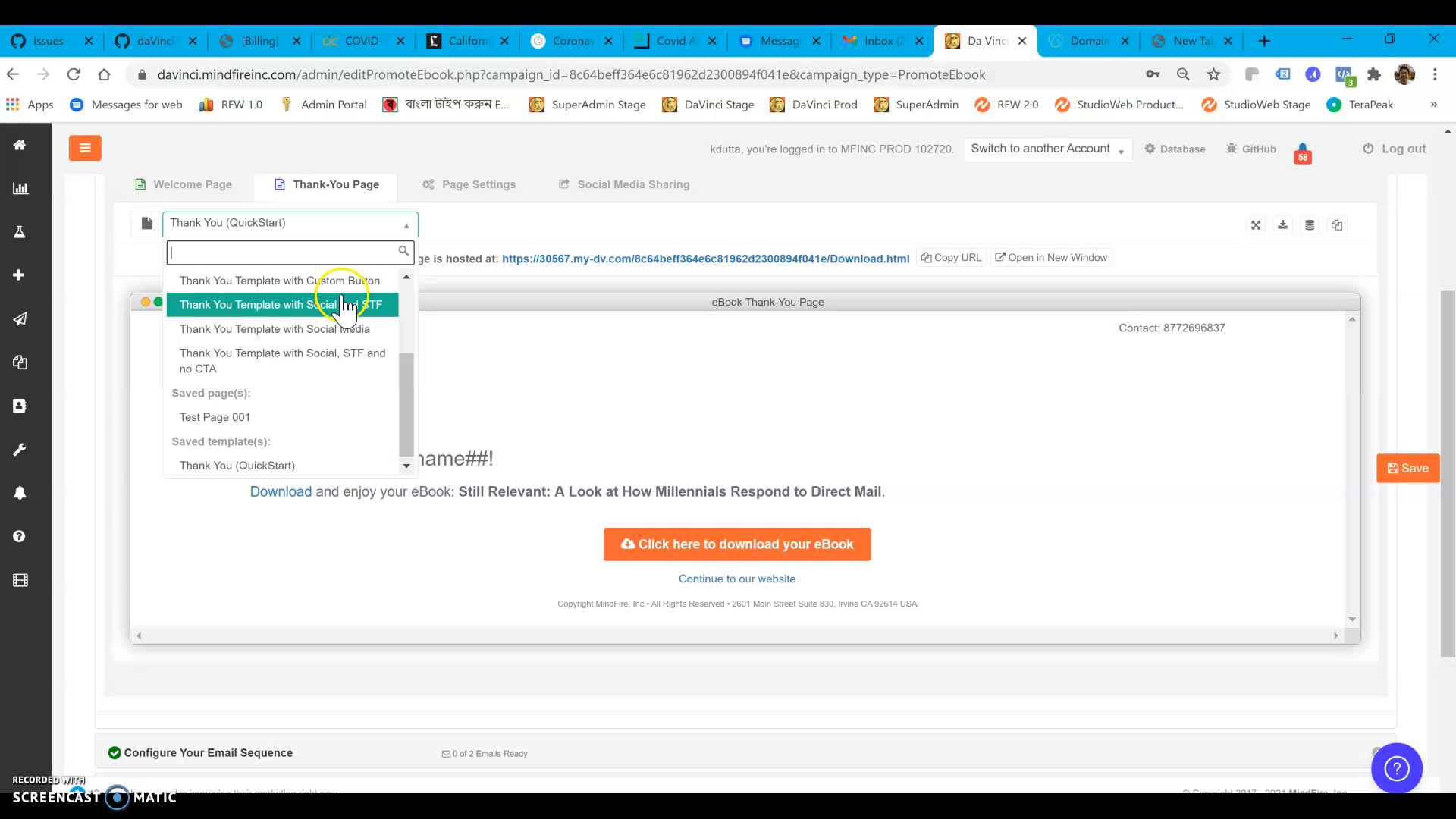
left_click(340, 331)
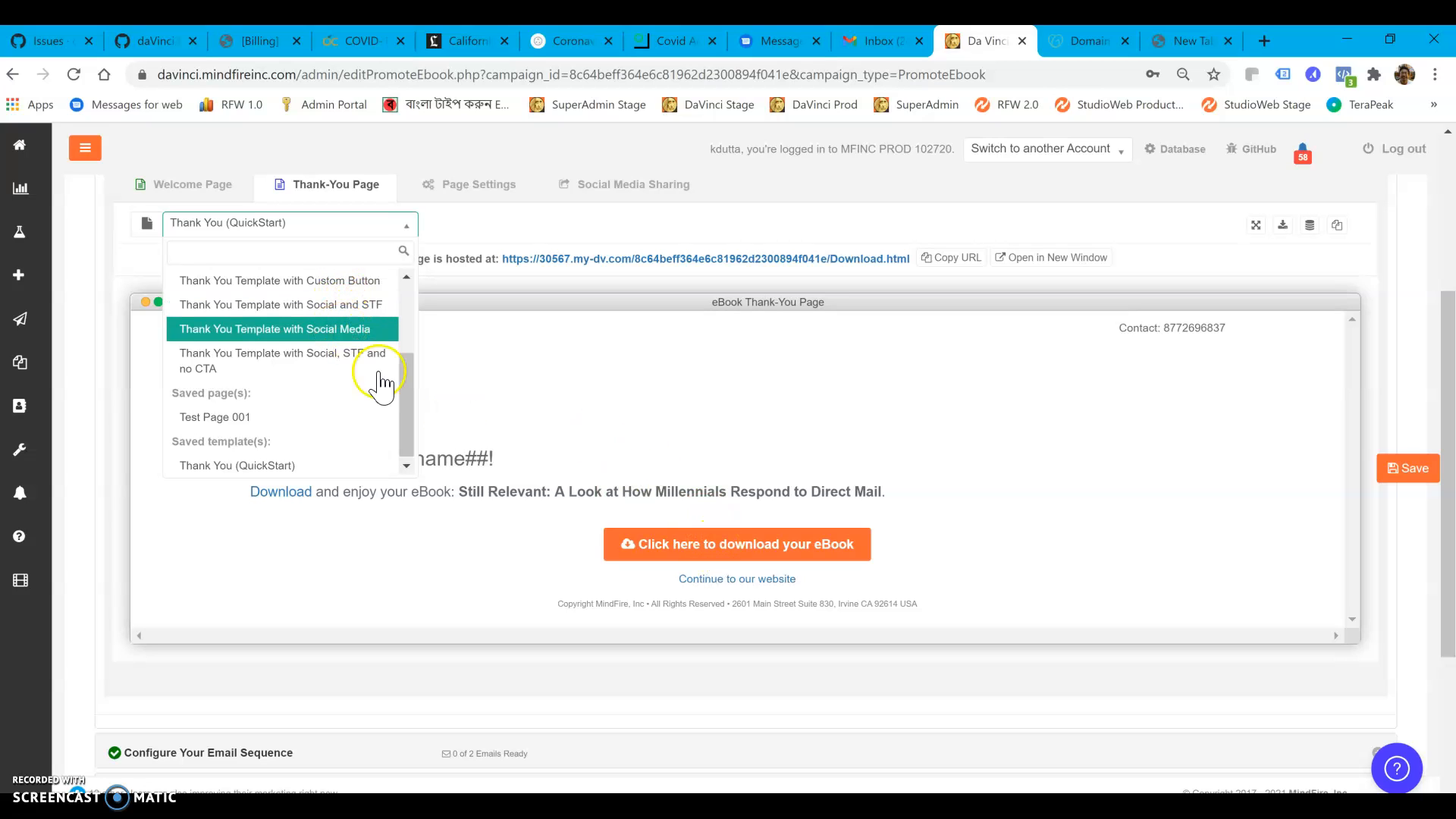
left_click(364, 336)
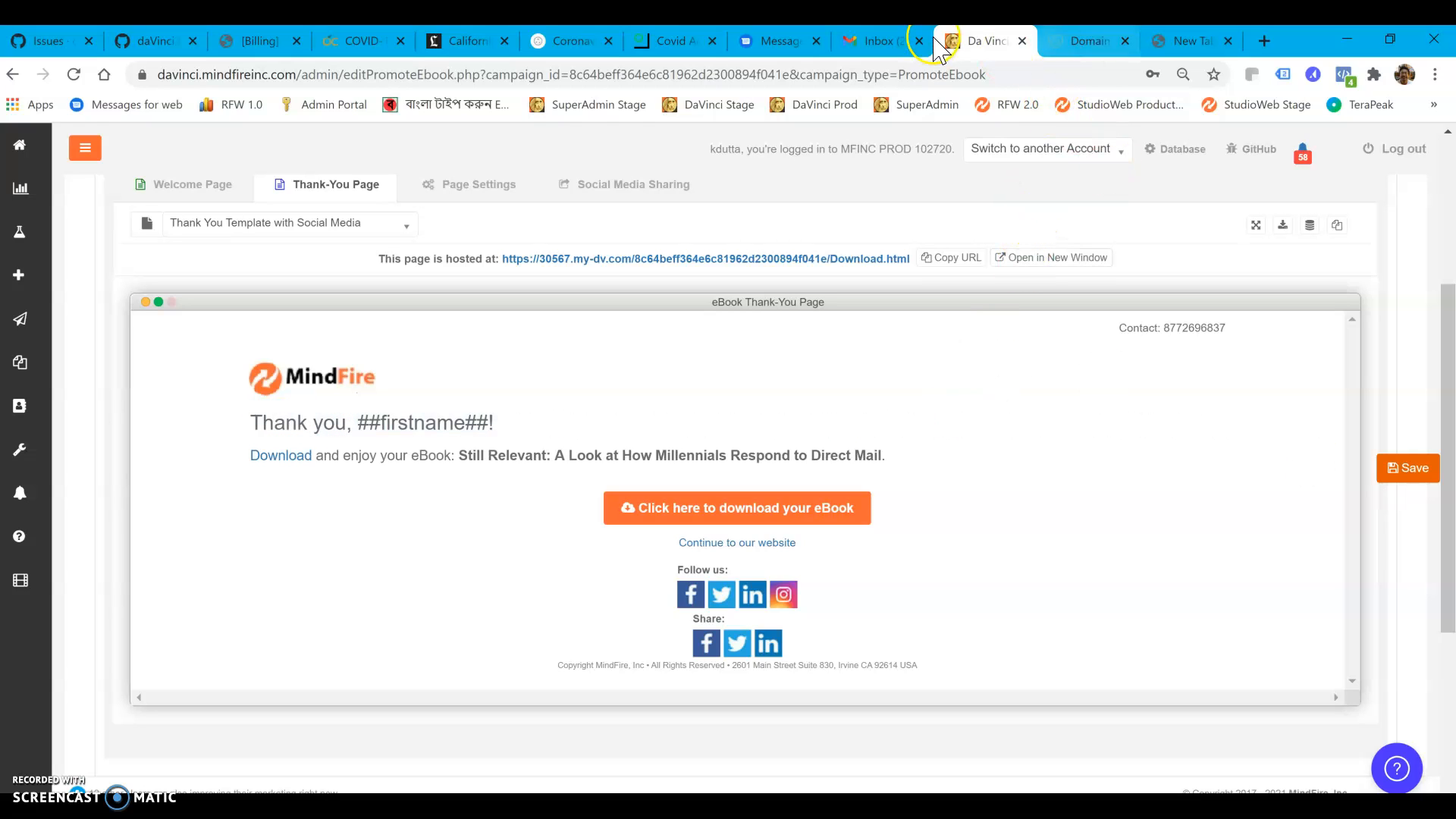
Look over the landing page's domain options in the Page Settings
left_click(472, 184)
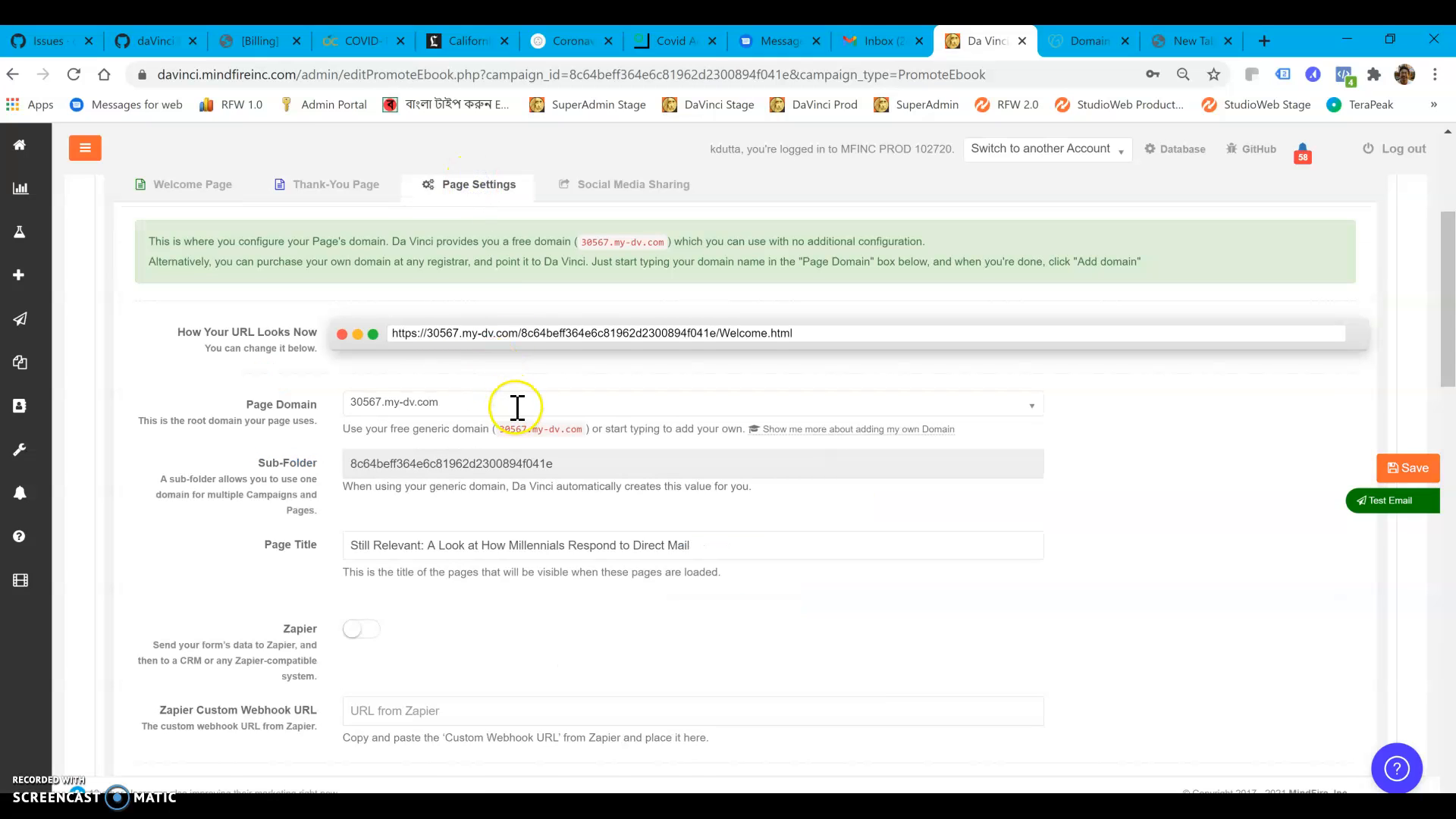
left_click(517, 407)
left_click(518, 406)
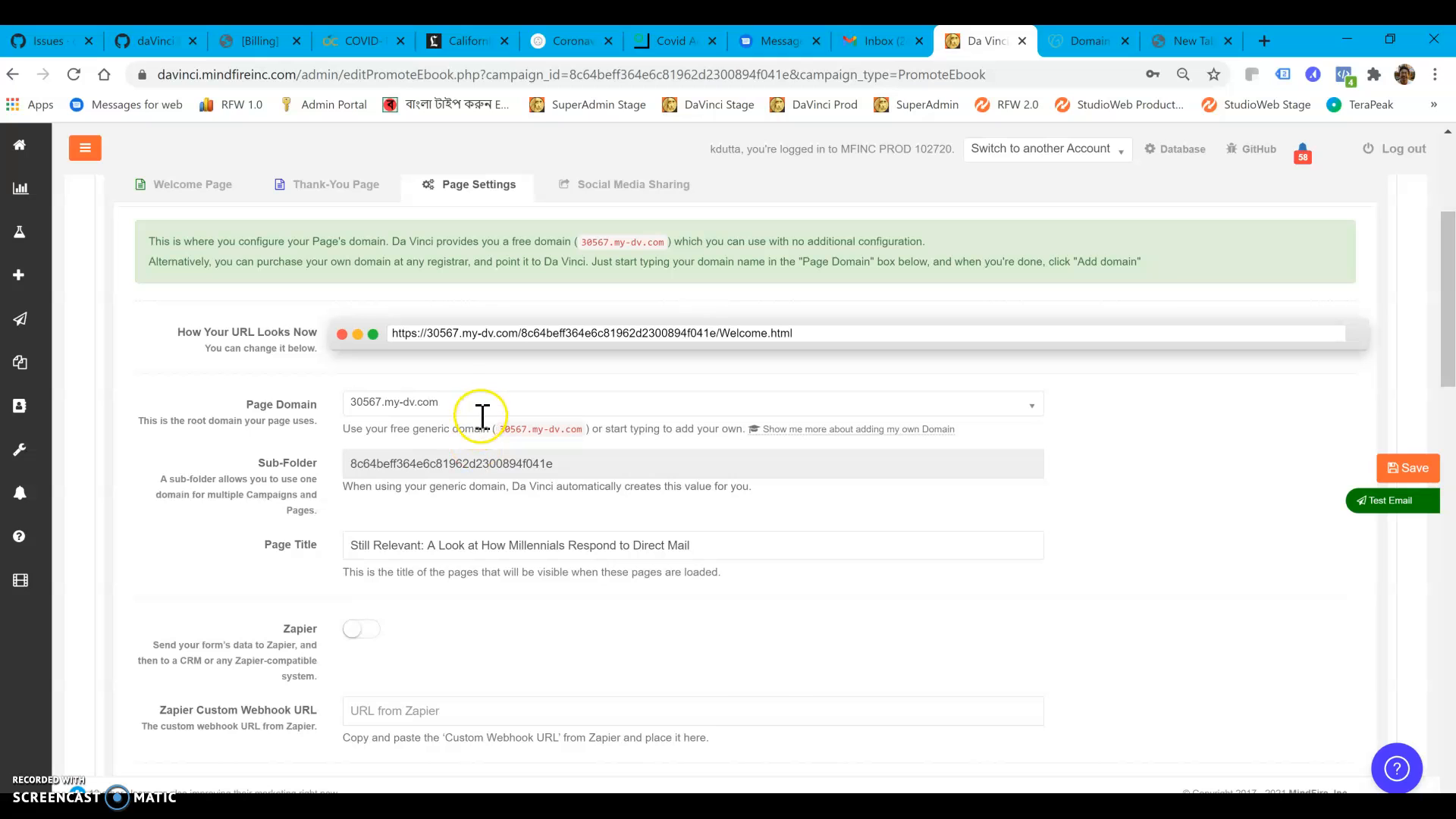
In the Social Media Sharing settings, adjust the shared post's image size to avoid cropping and remove "[TEST]" from its headline
left_click(590, 199)
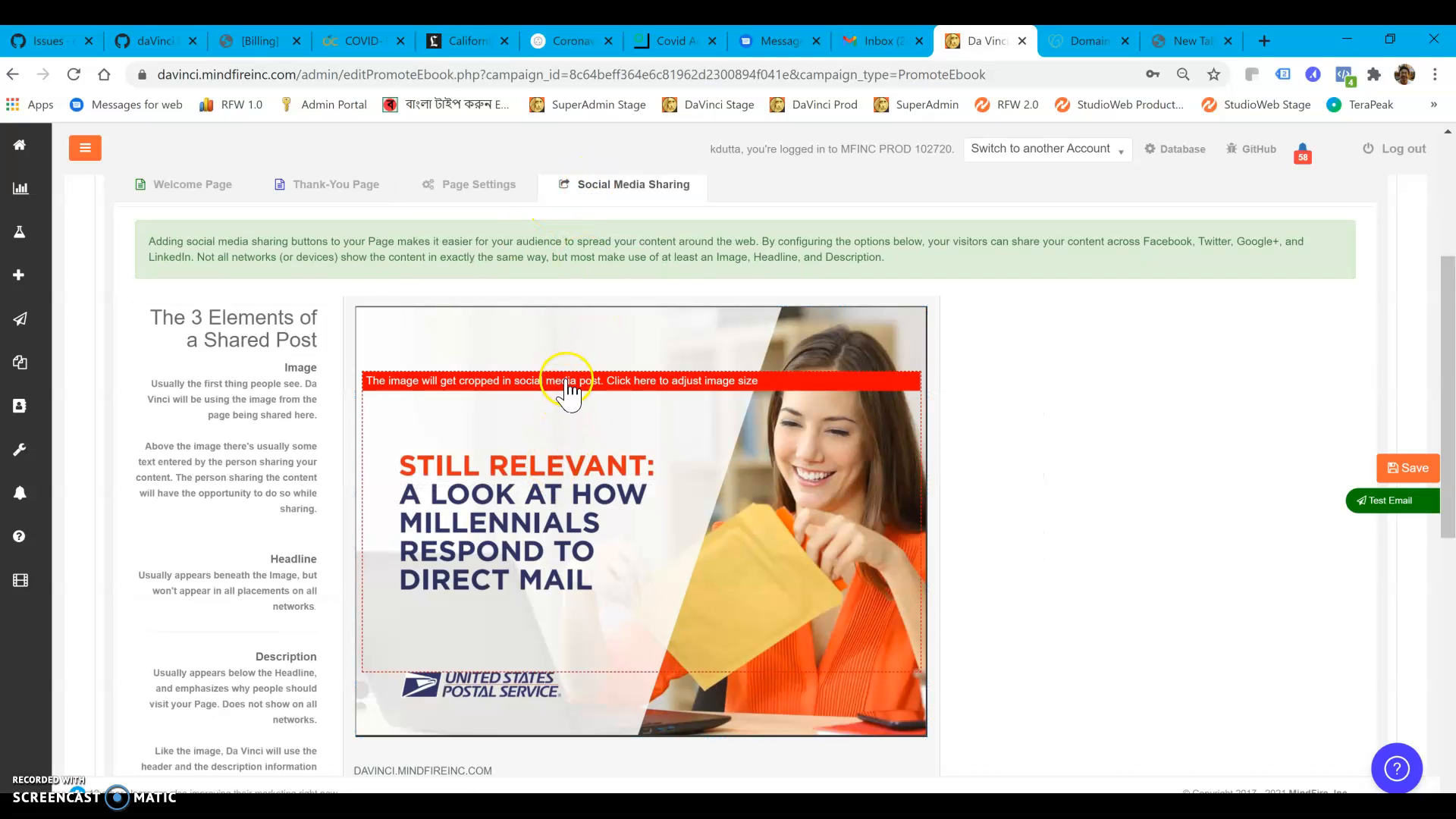
scroll(577, 432, "down", 1)
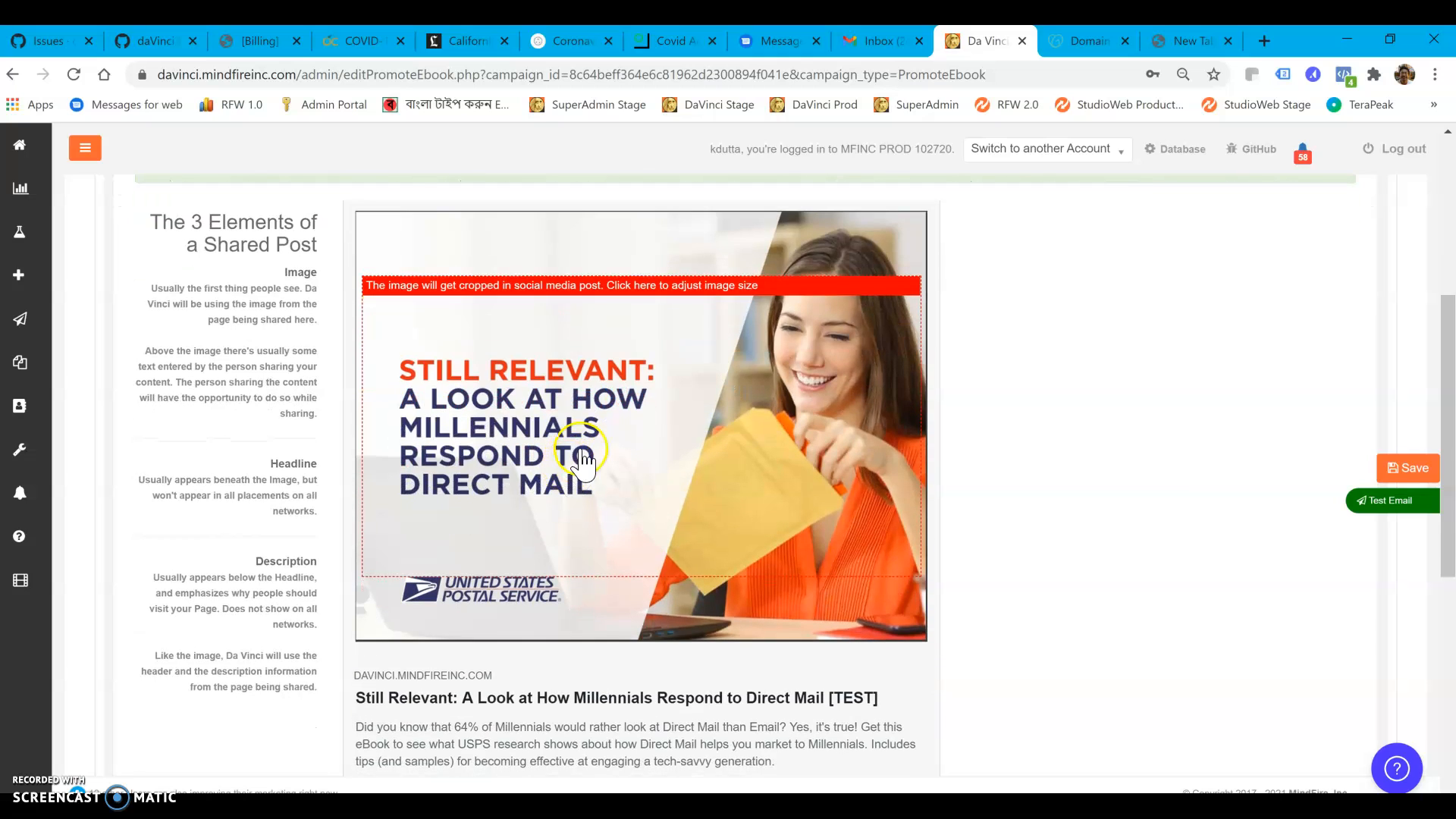
left_click(580, 292)
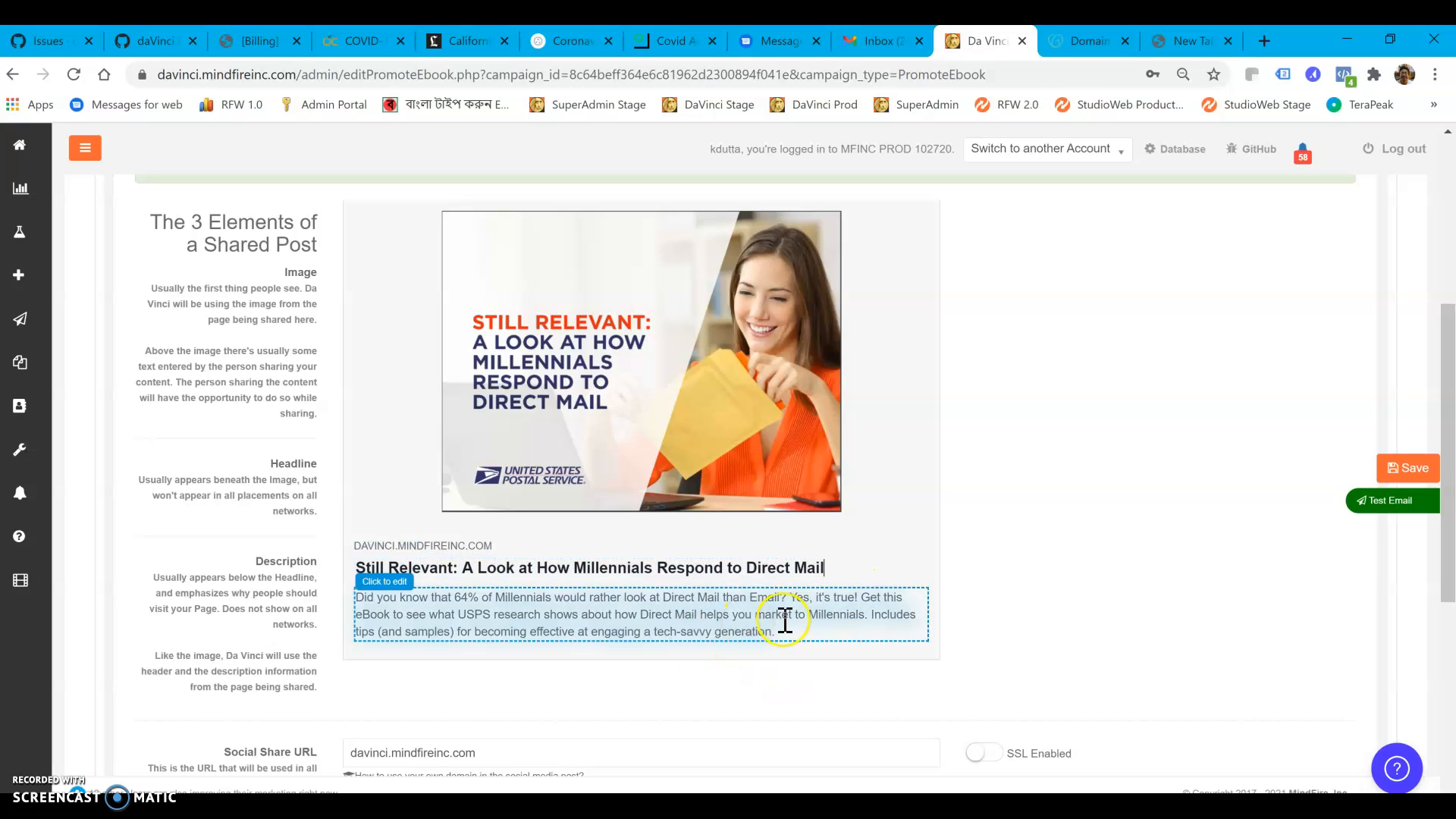
Set the Social Share URL to social.my-dv.com, save the landing page settings and collapse the landing page section
scroll(630, 671, "down", 1)
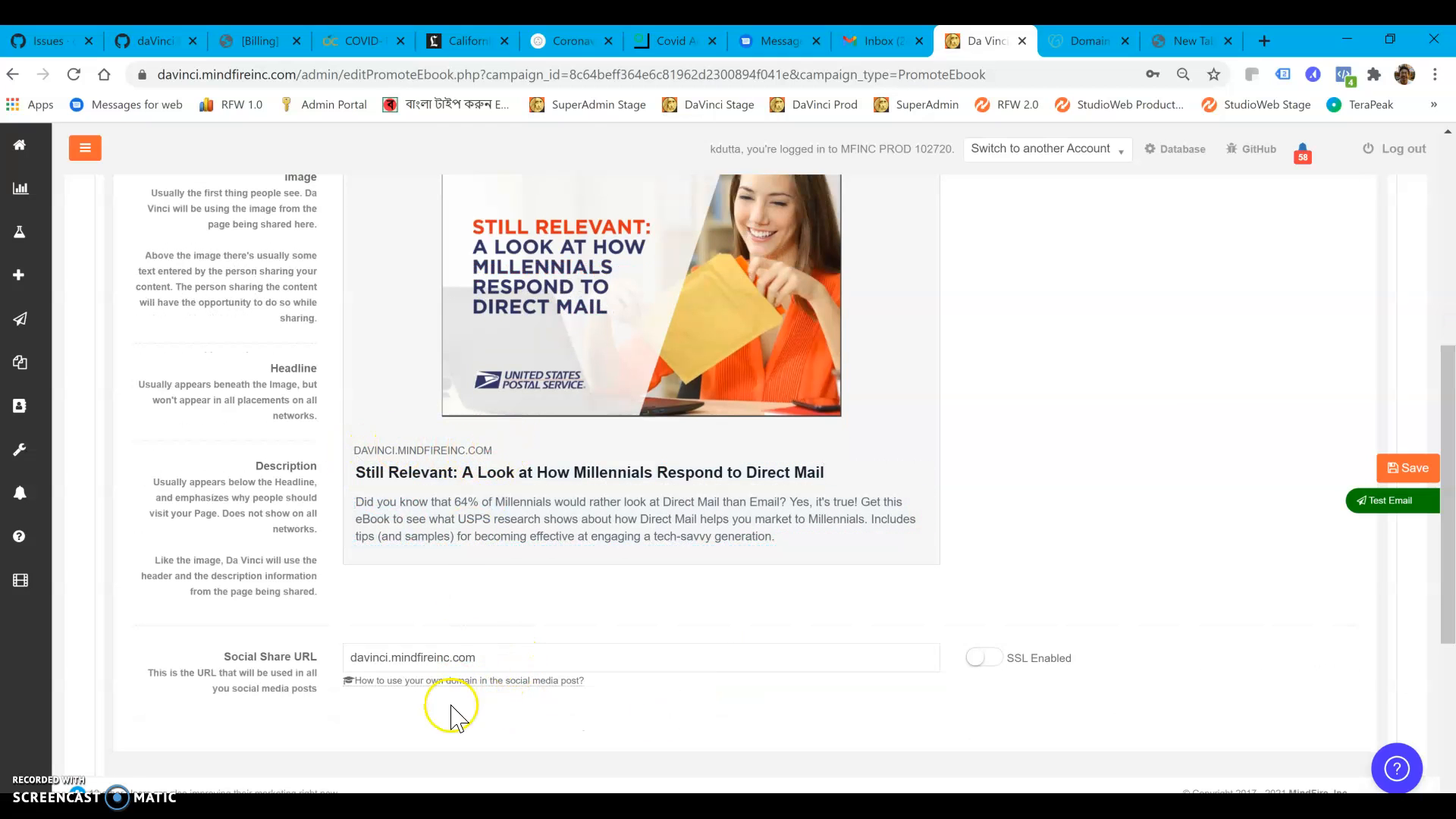
left_click_drag(490, 660, 403, 658)
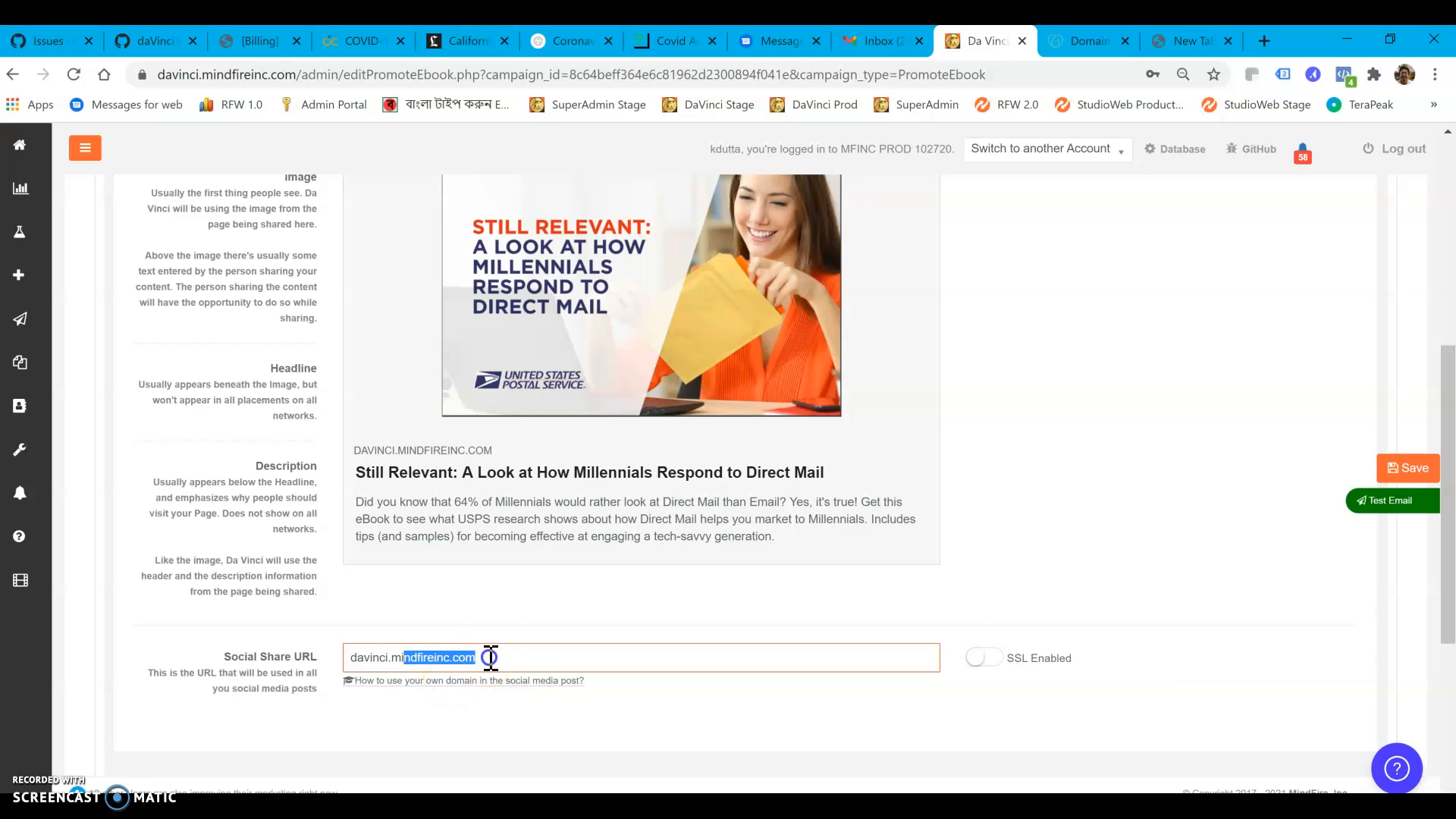
left_click_drag(489, 657, 334, 662)
type("social.my-dv")
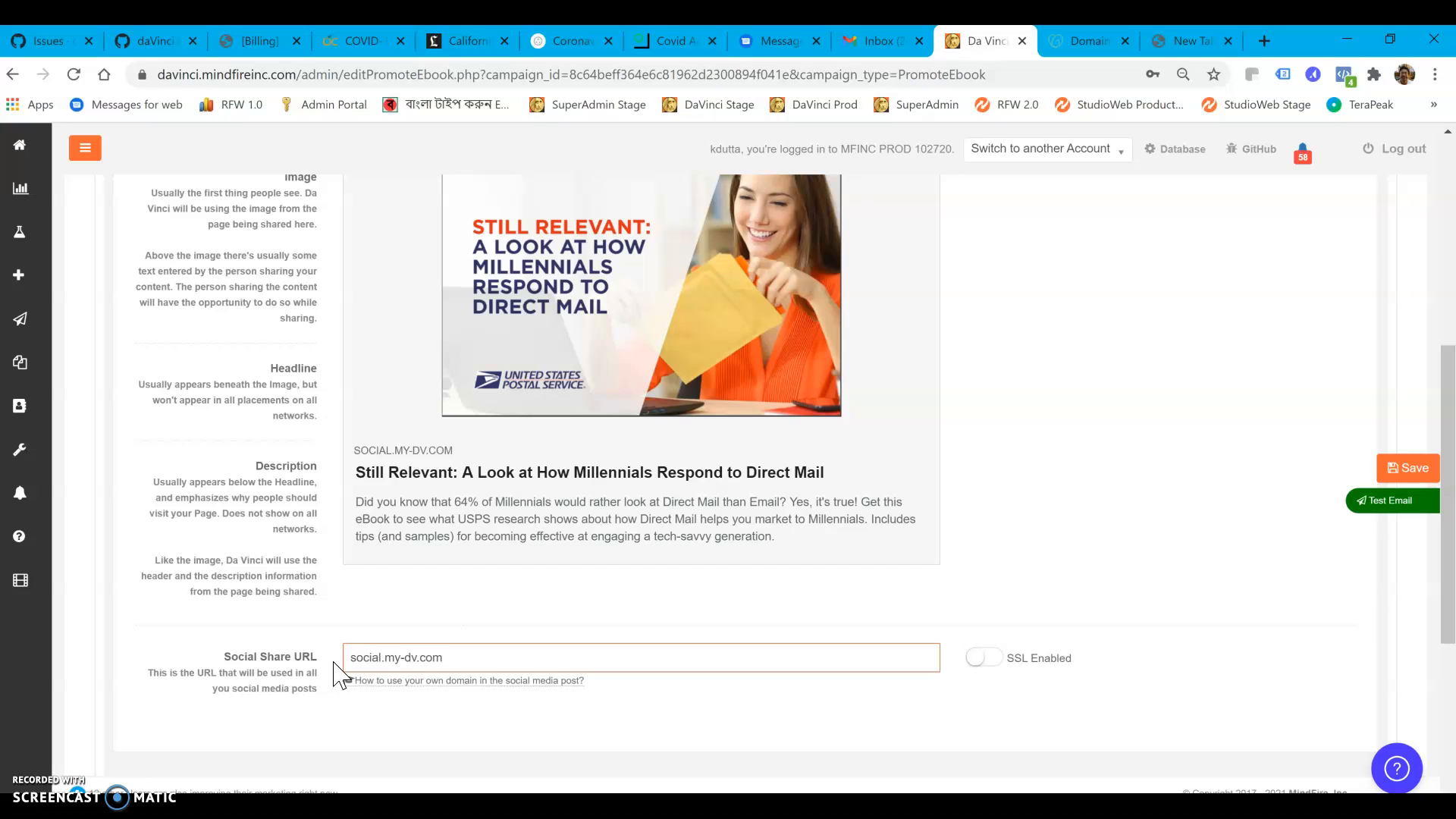
left_click(545, 672)
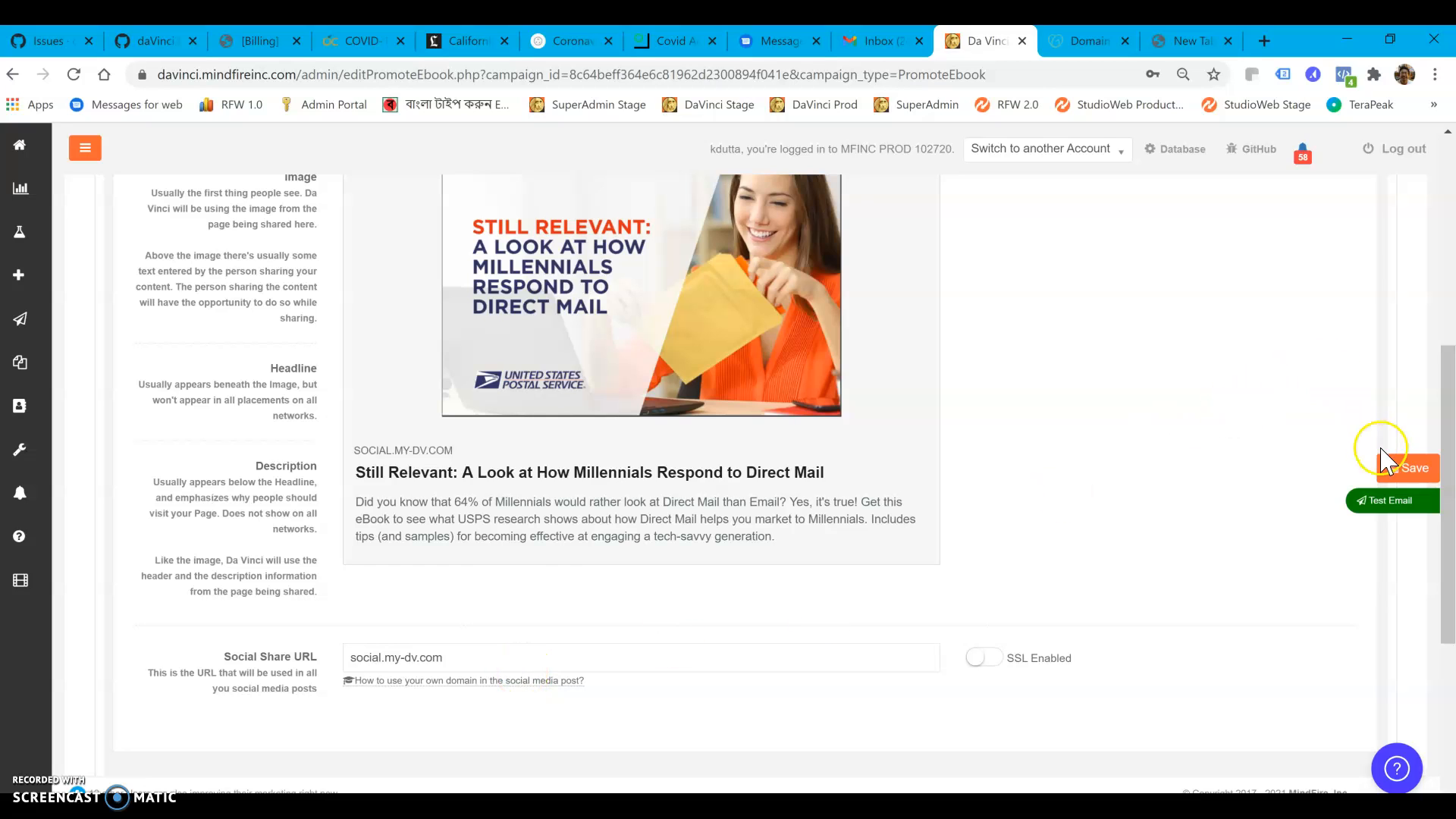
left_click(1408, 469)
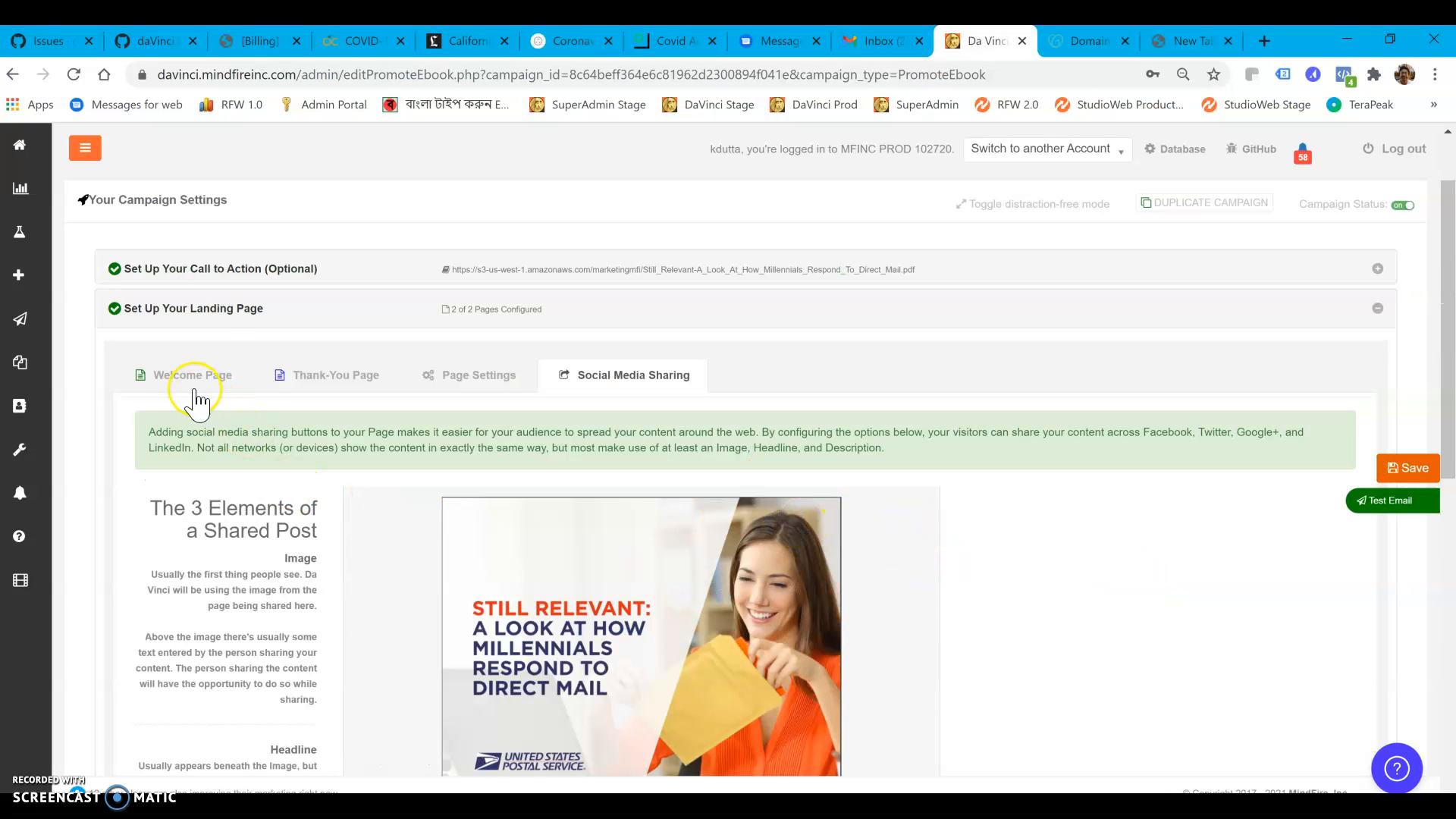
left_click(209, 310)
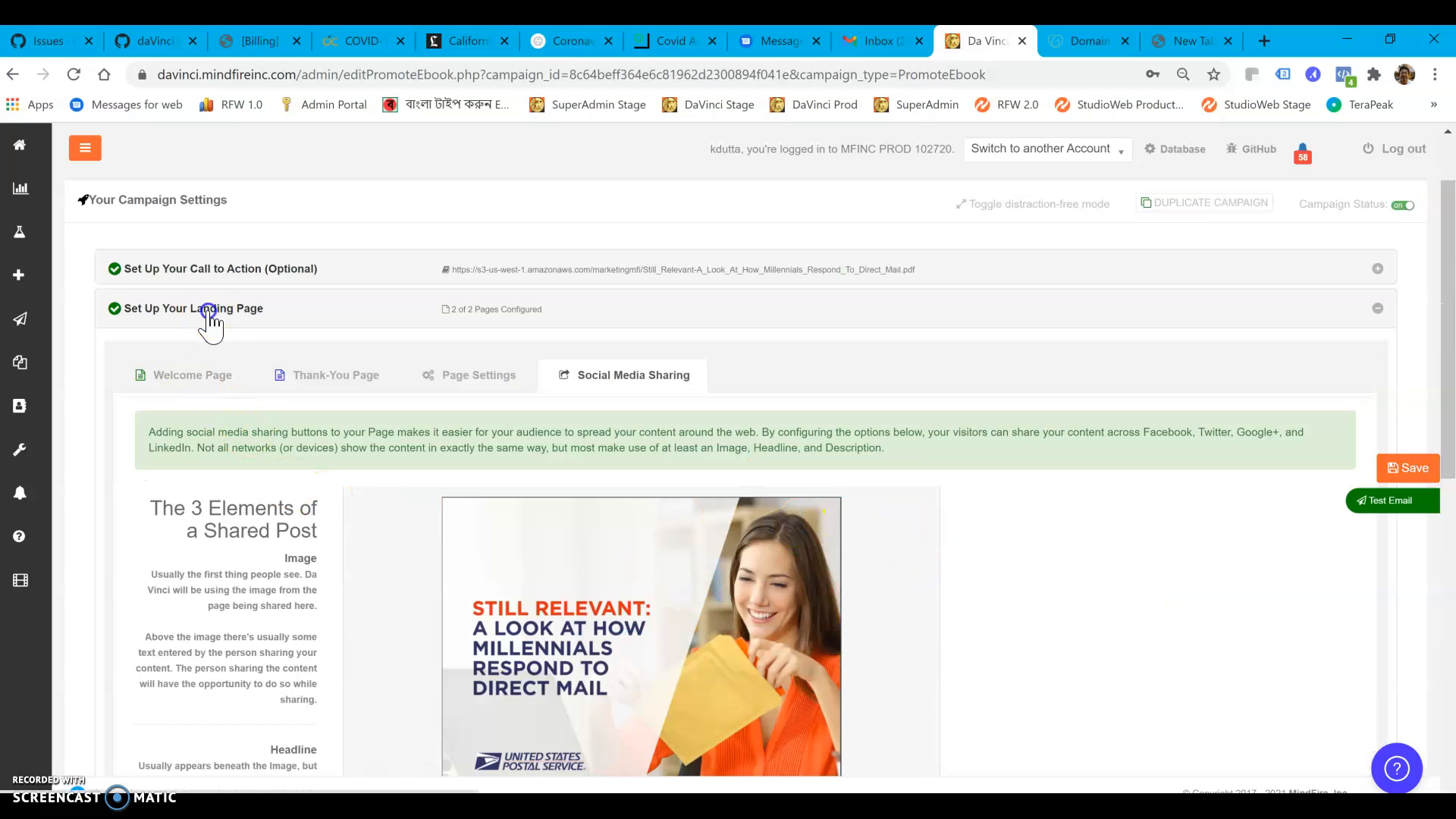
Open the campaign's email sequence and turn on both follow-up emails
left_click(314, 446)
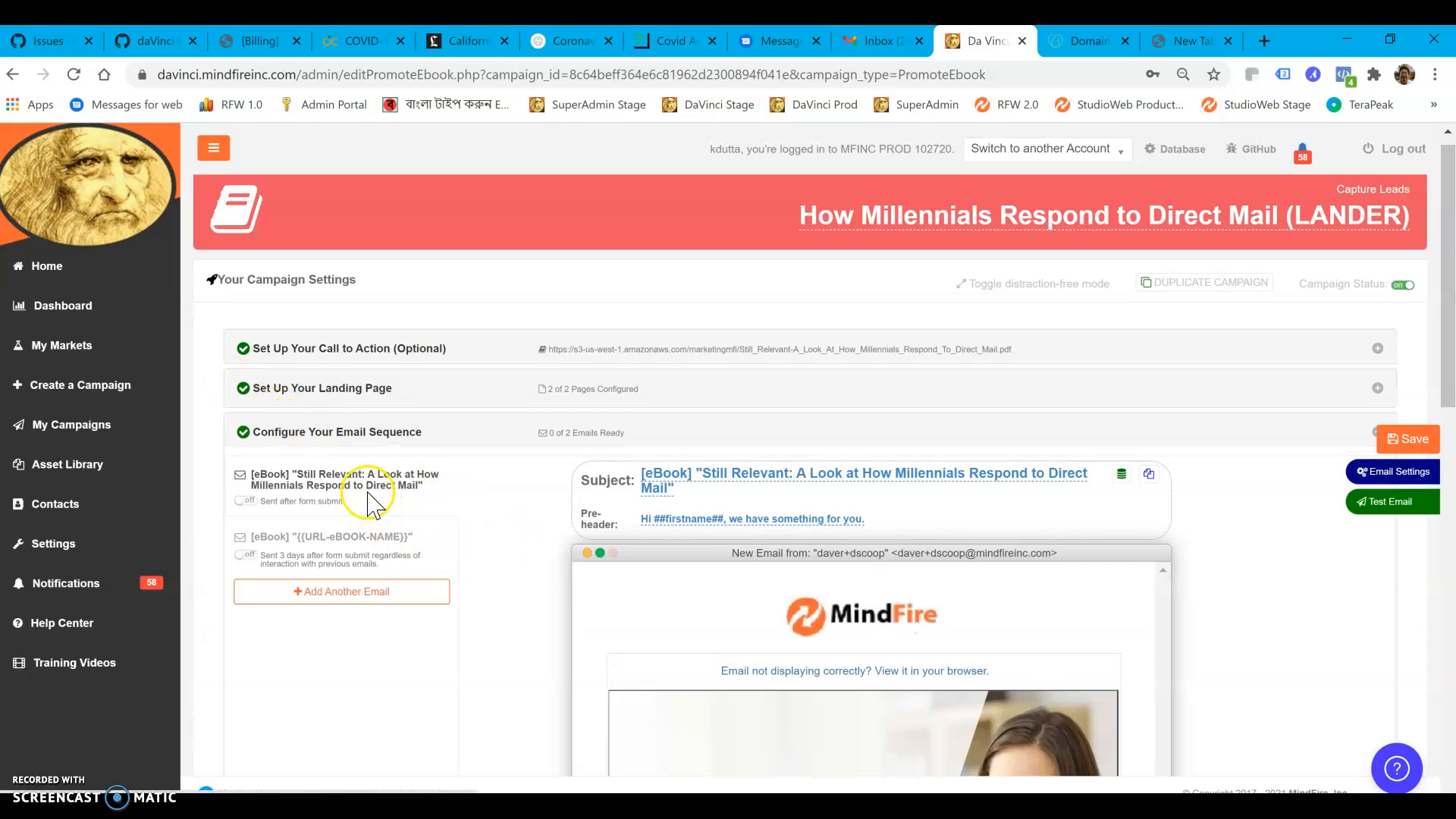
left_click(247, 499)
left_click(243, 556)
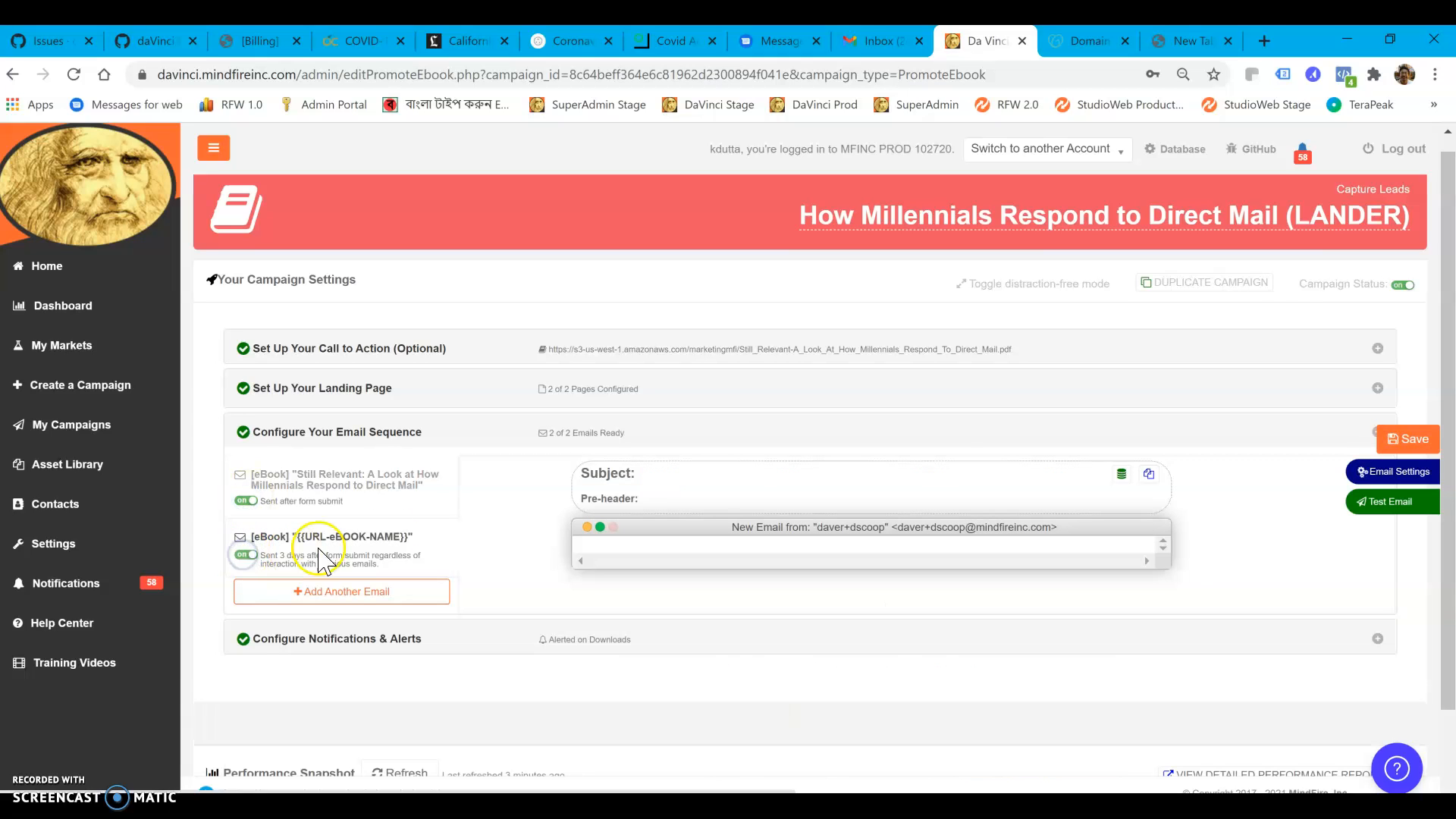
Check the email settings and template choice of the first email, "Still Relevant: A Look at How Millennials Respond to Direct Mail"
left_click(391, 486)
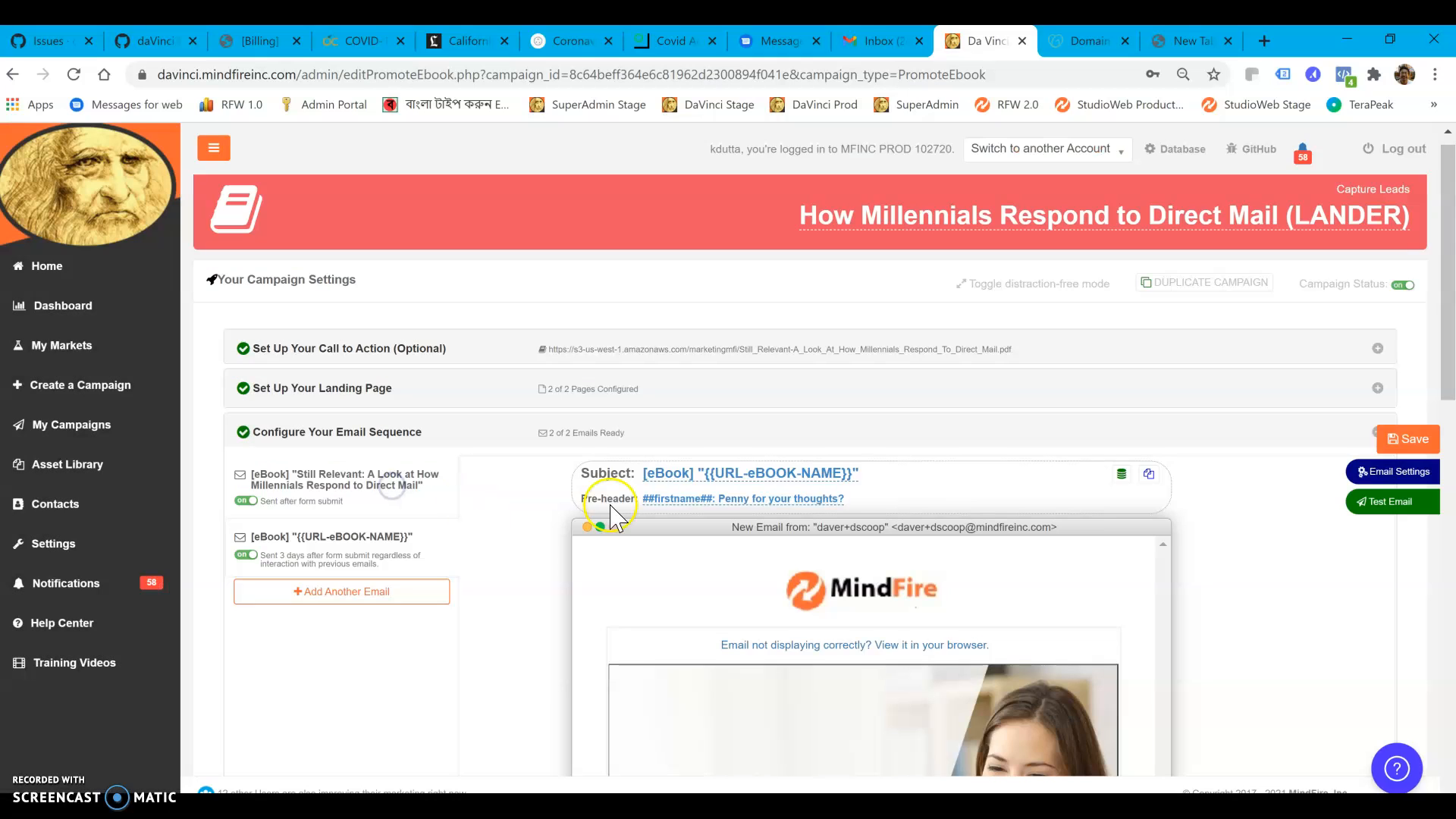
left_click(381, 474)
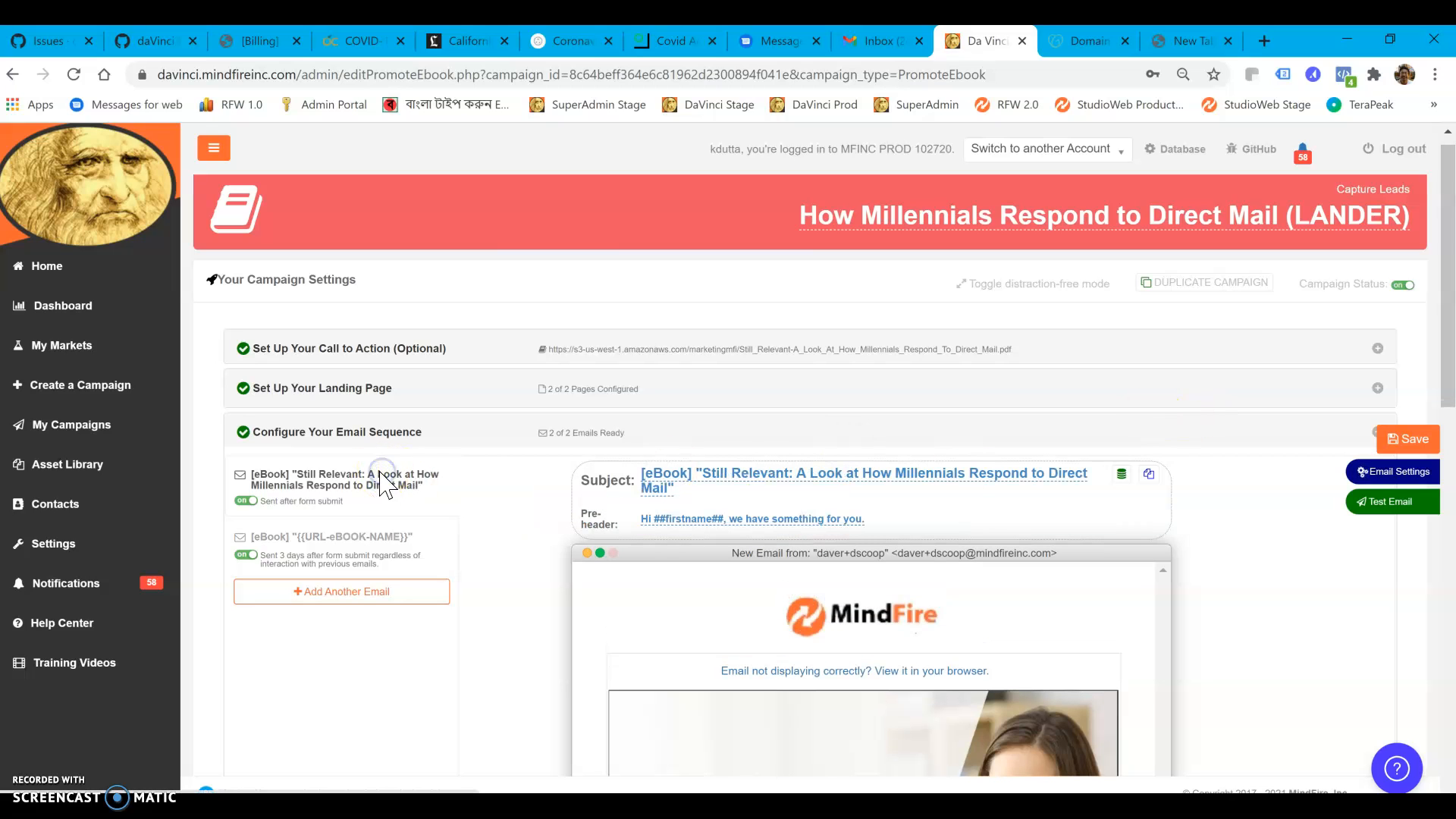
left_click(1403, 482)
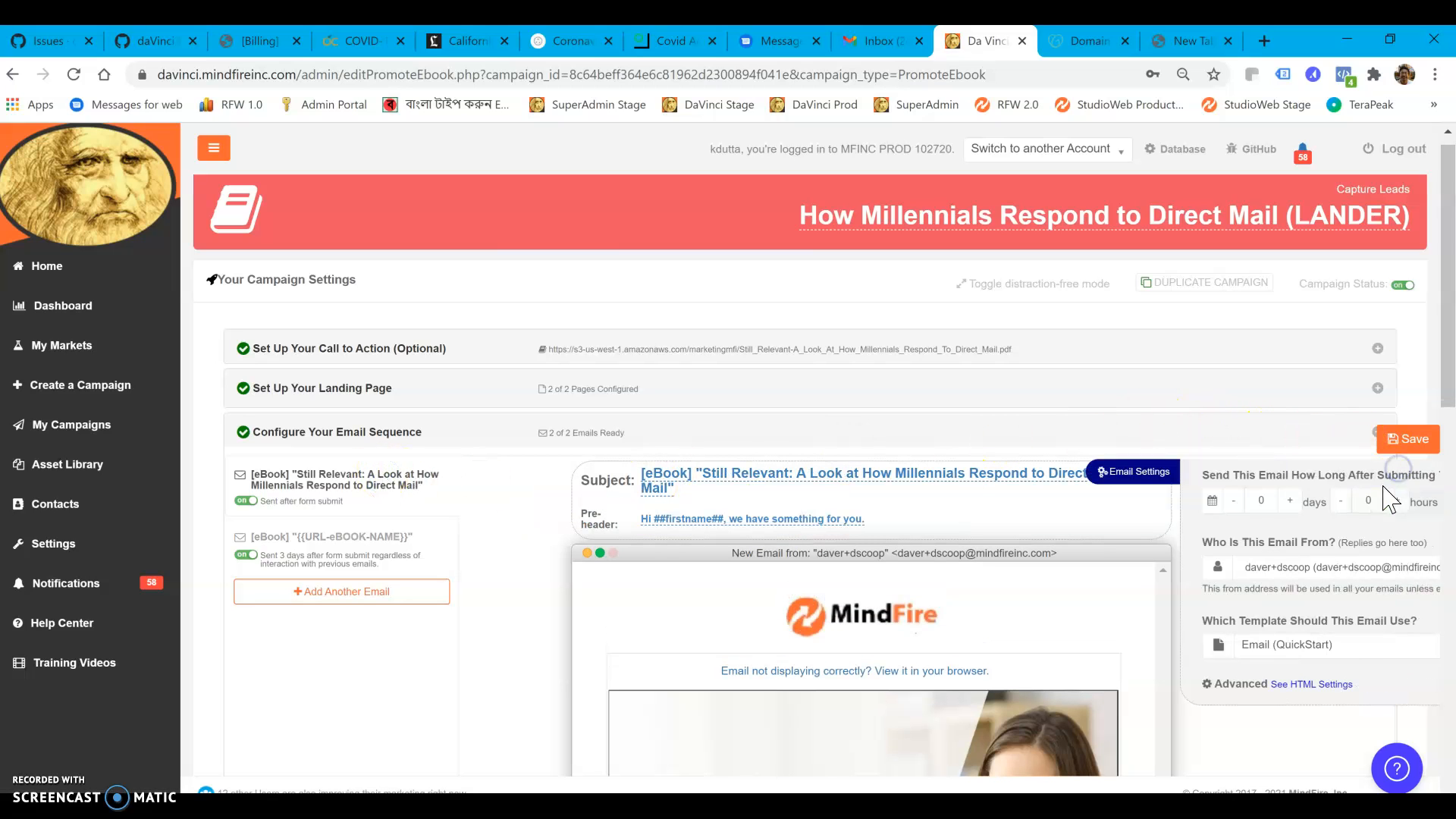
left_click(1291, 643)
left_click(1291, 644)
Set the template of the second email, "{{URL-eBOOK-NAME}}", to "Email (QuickStart)"
left_click(362, 557)
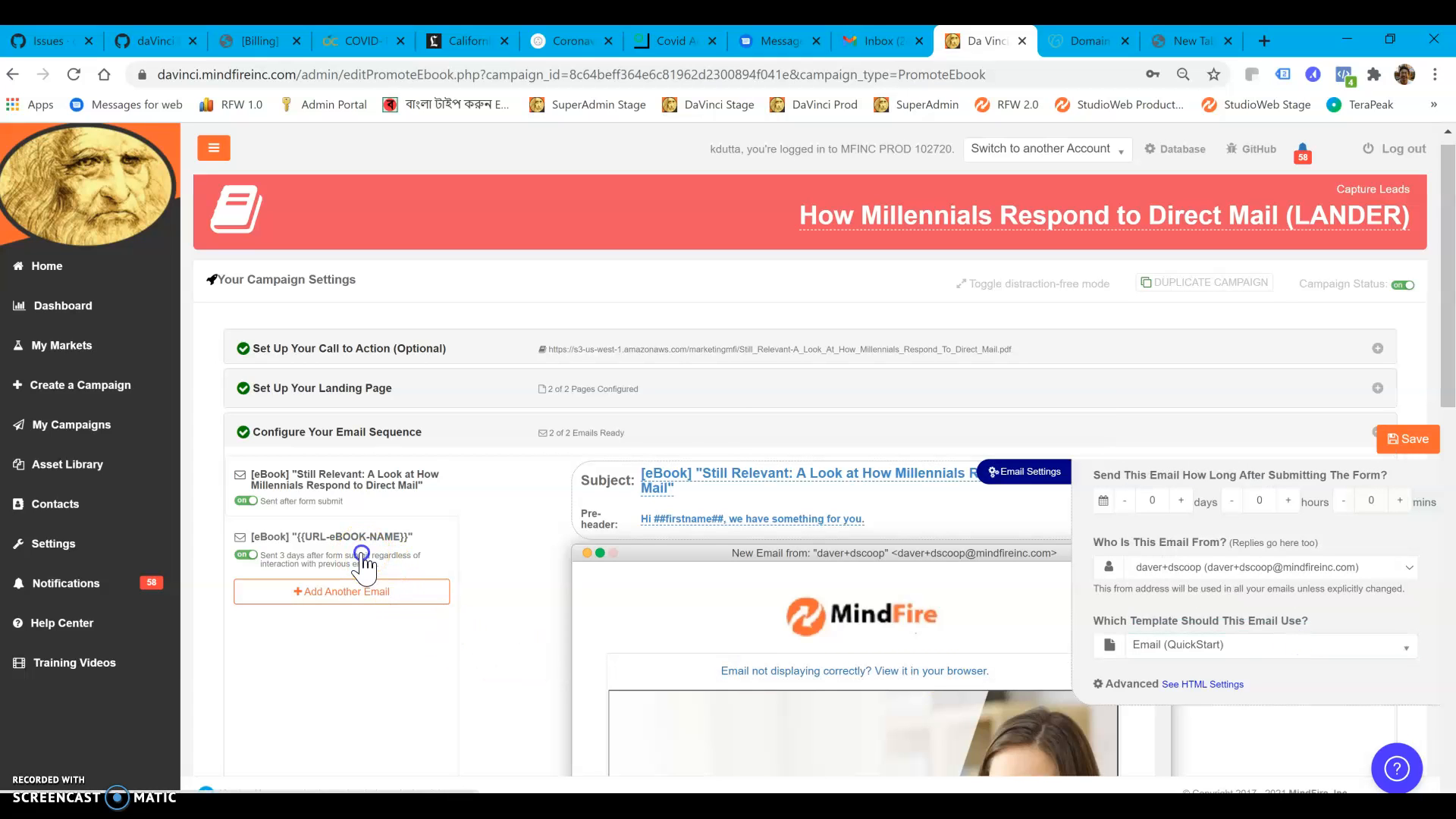
left_click(728, 603)
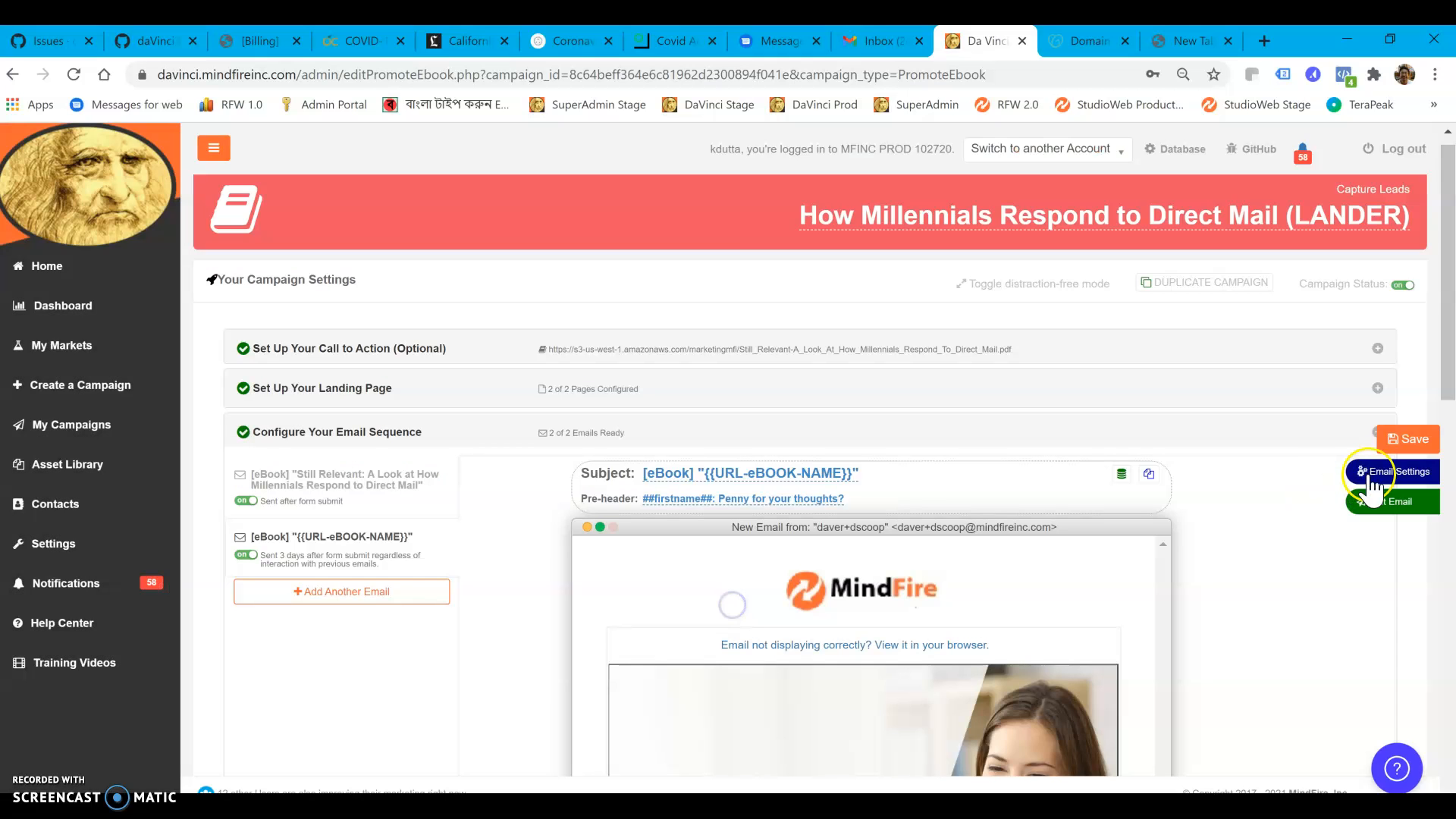
left_click(1382, 473)
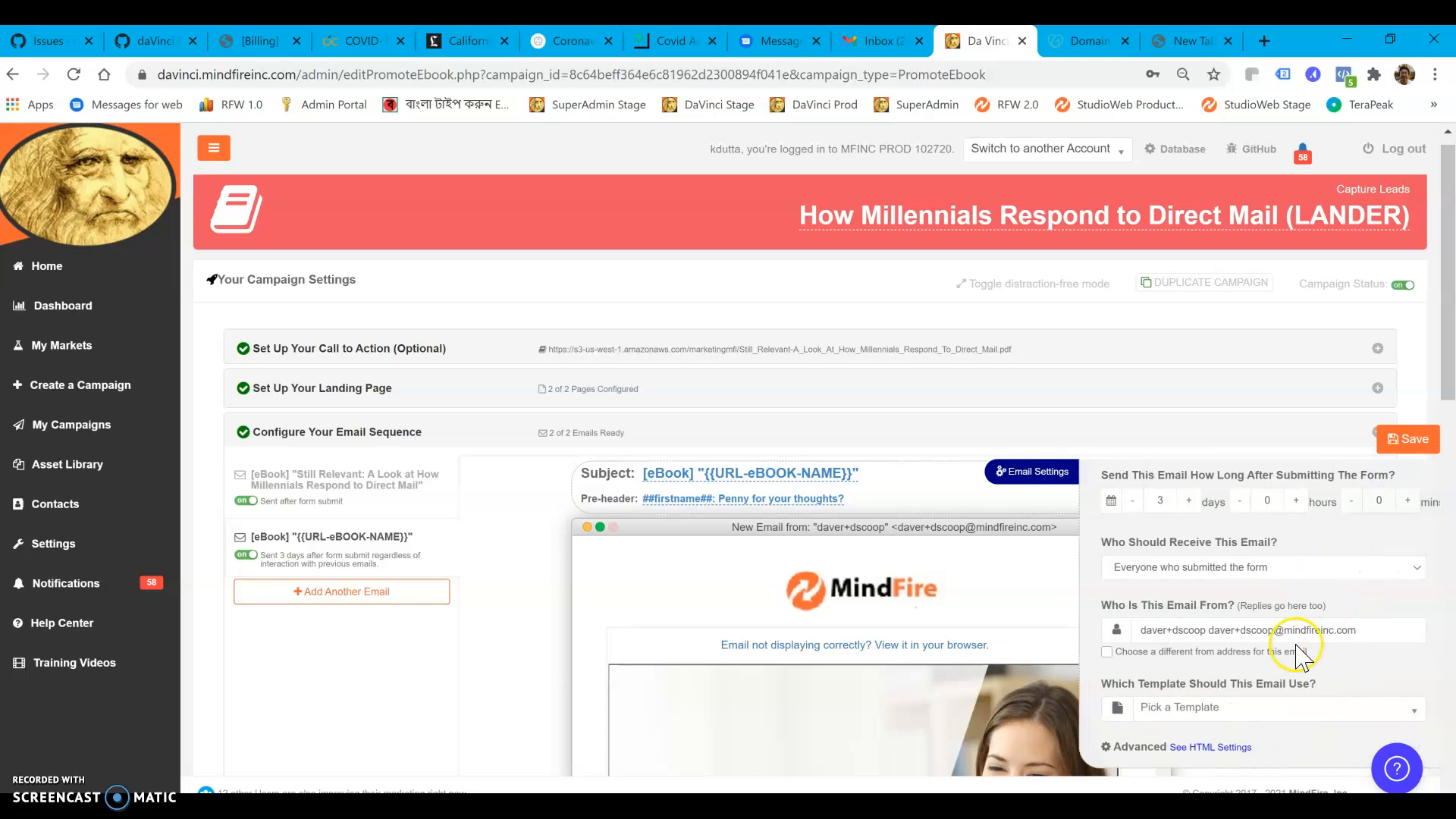
left_click(1256, 713)
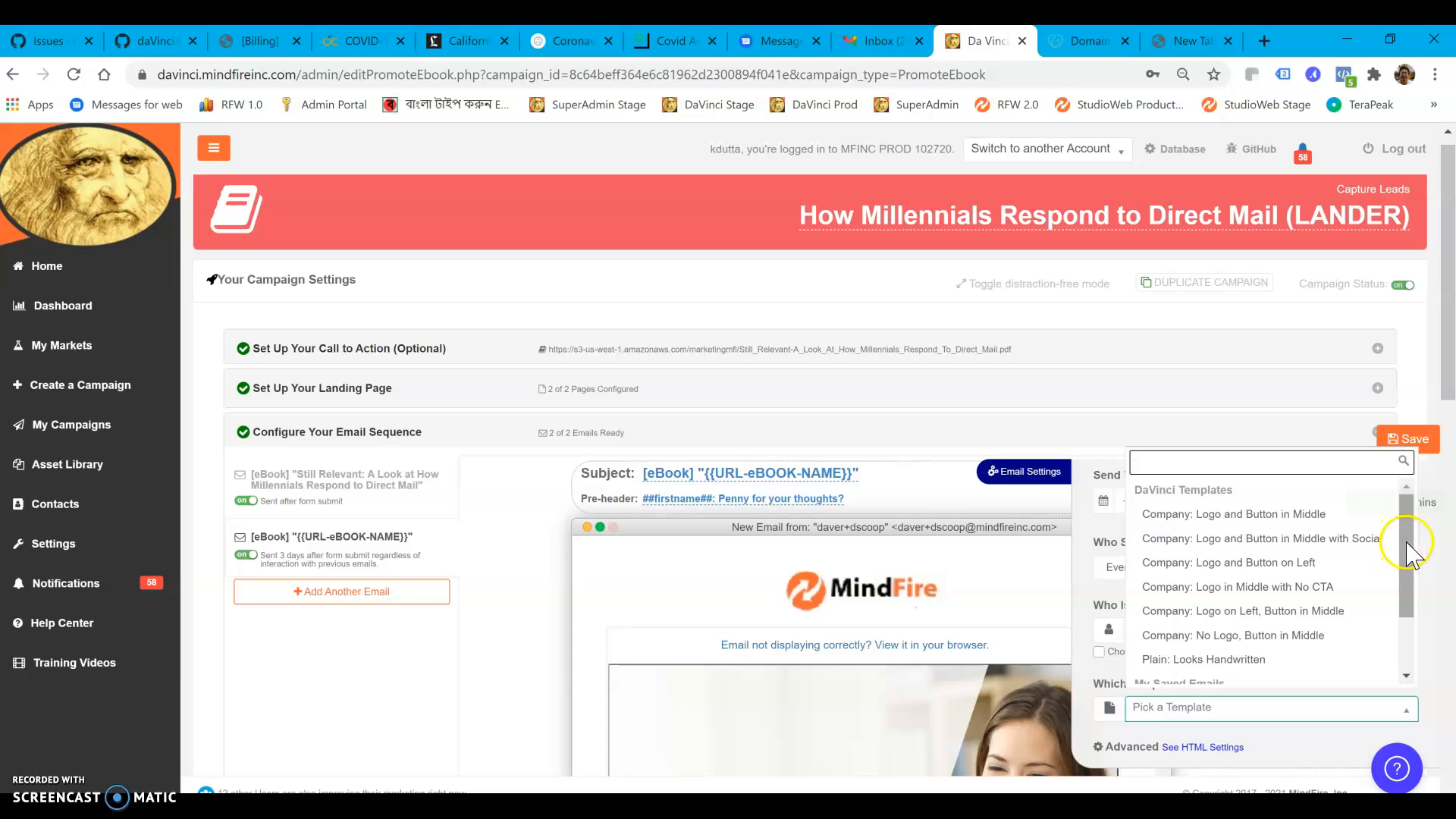
left_click_drag(1406, 536, 1397, 643)
left_click(1223, 673)
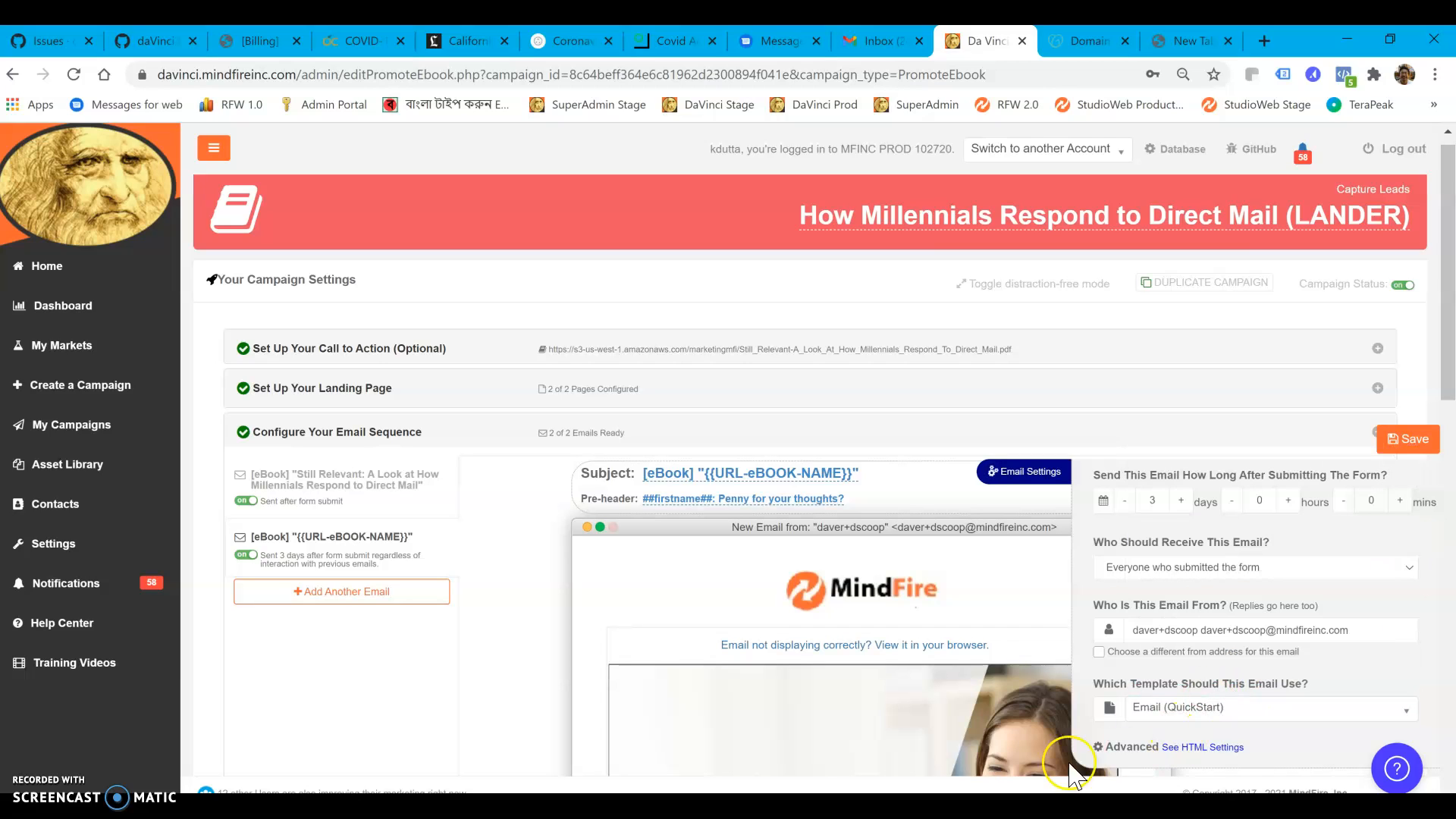
left_click(514, 659)
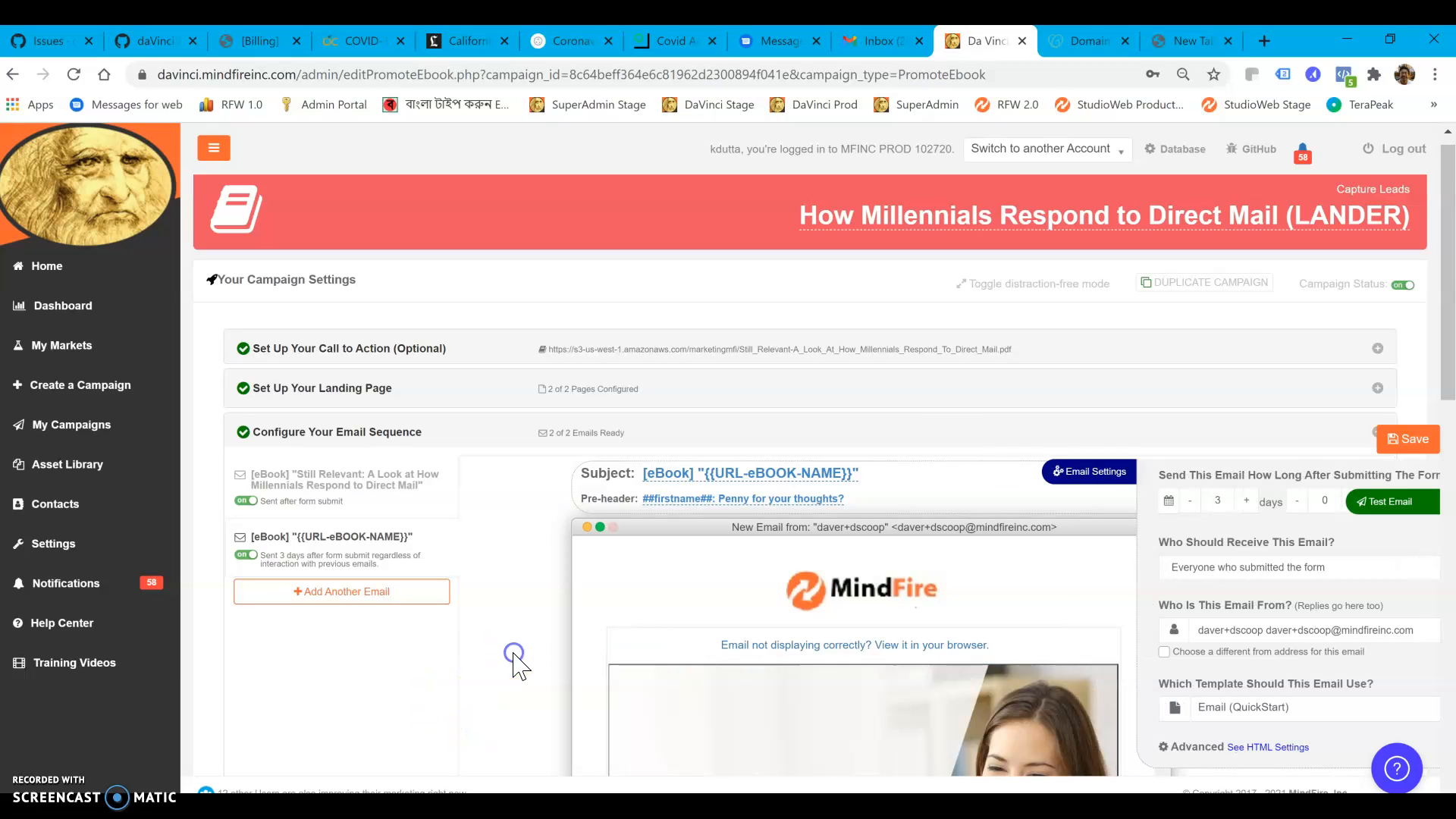
In the first email's settings, choose a different from address and delay sending to 5 minutes after form submission
left_click(344, 504)
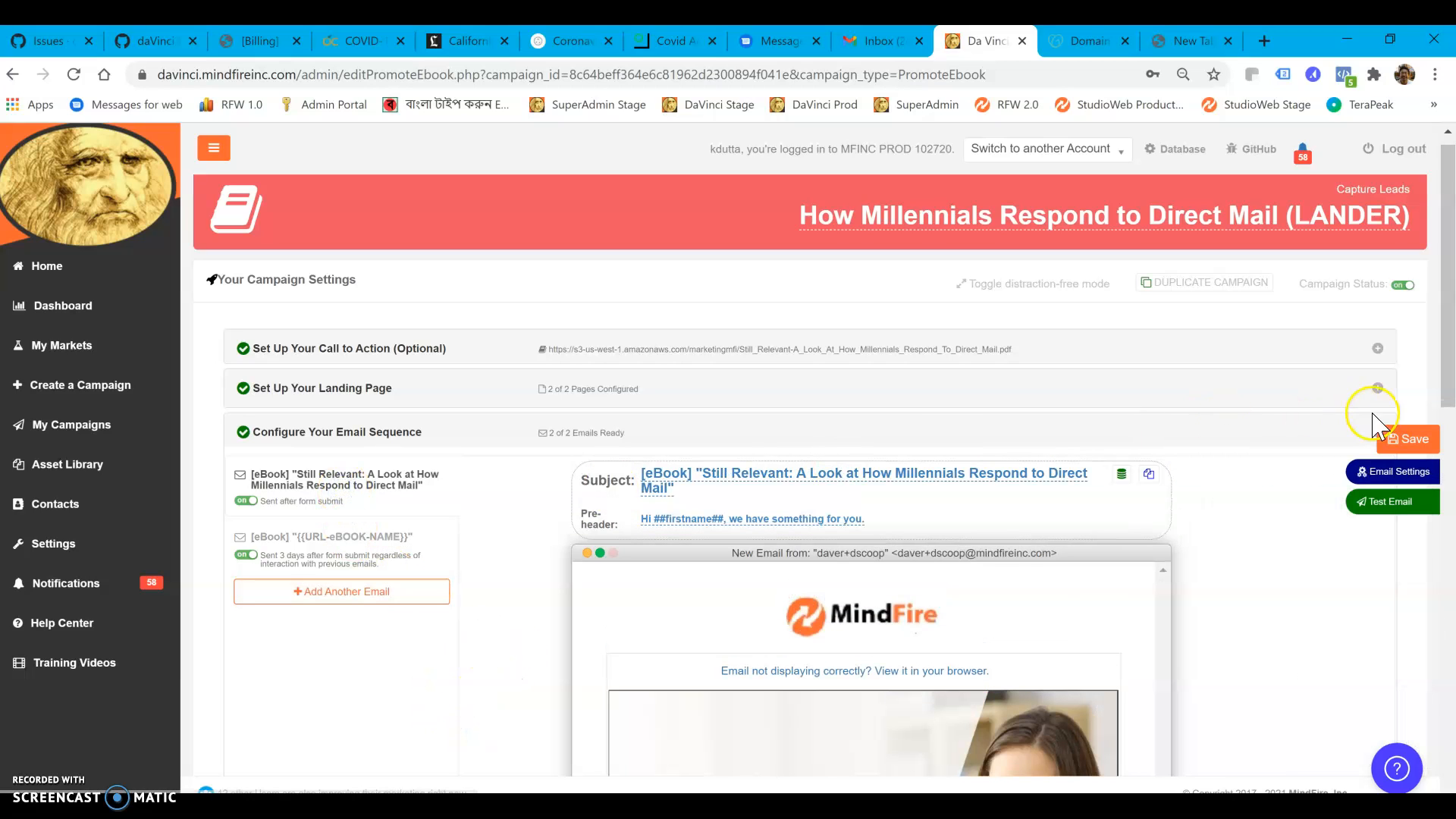
left_click(1399, 481)
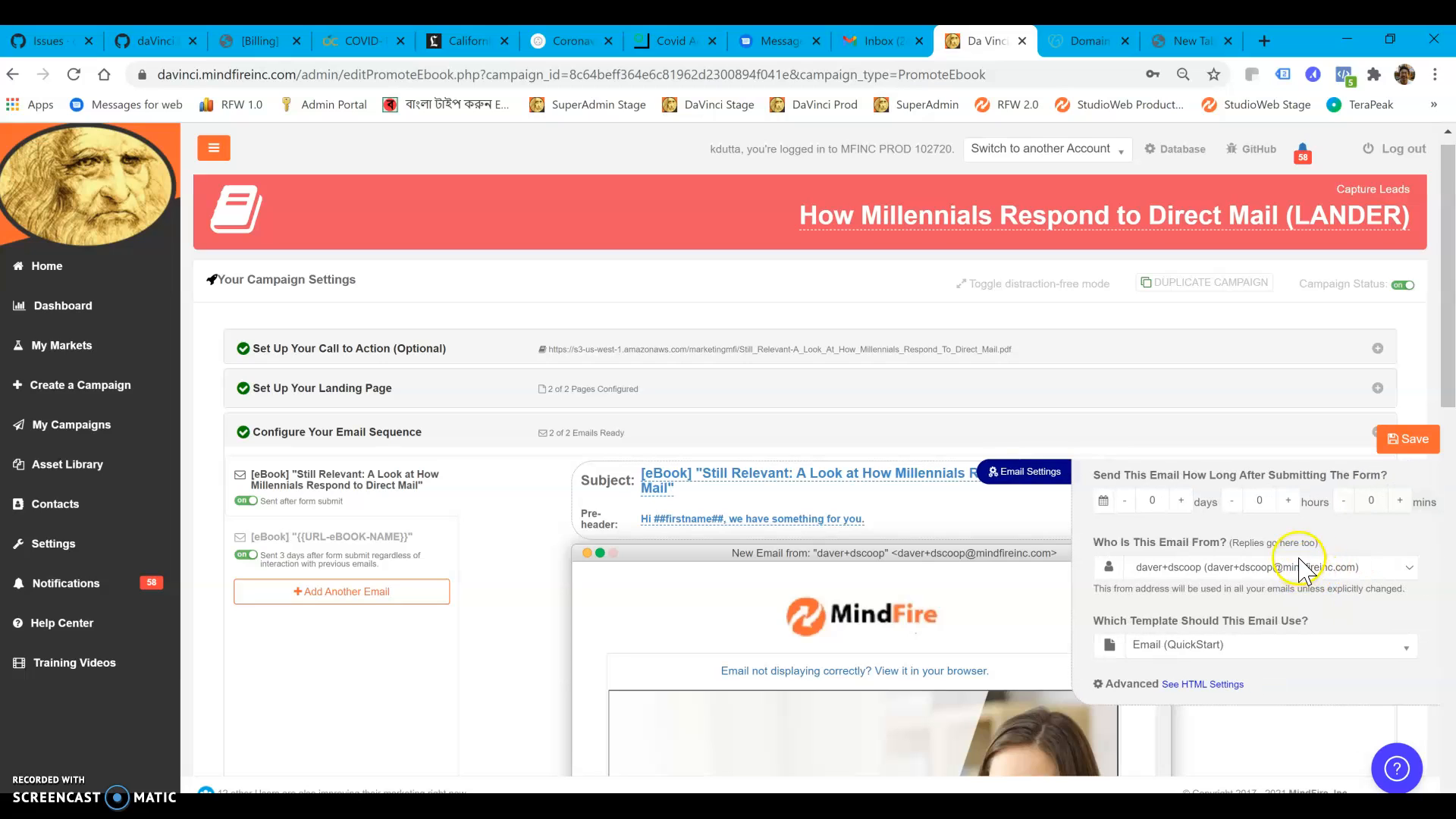
left_click(1151, 580)
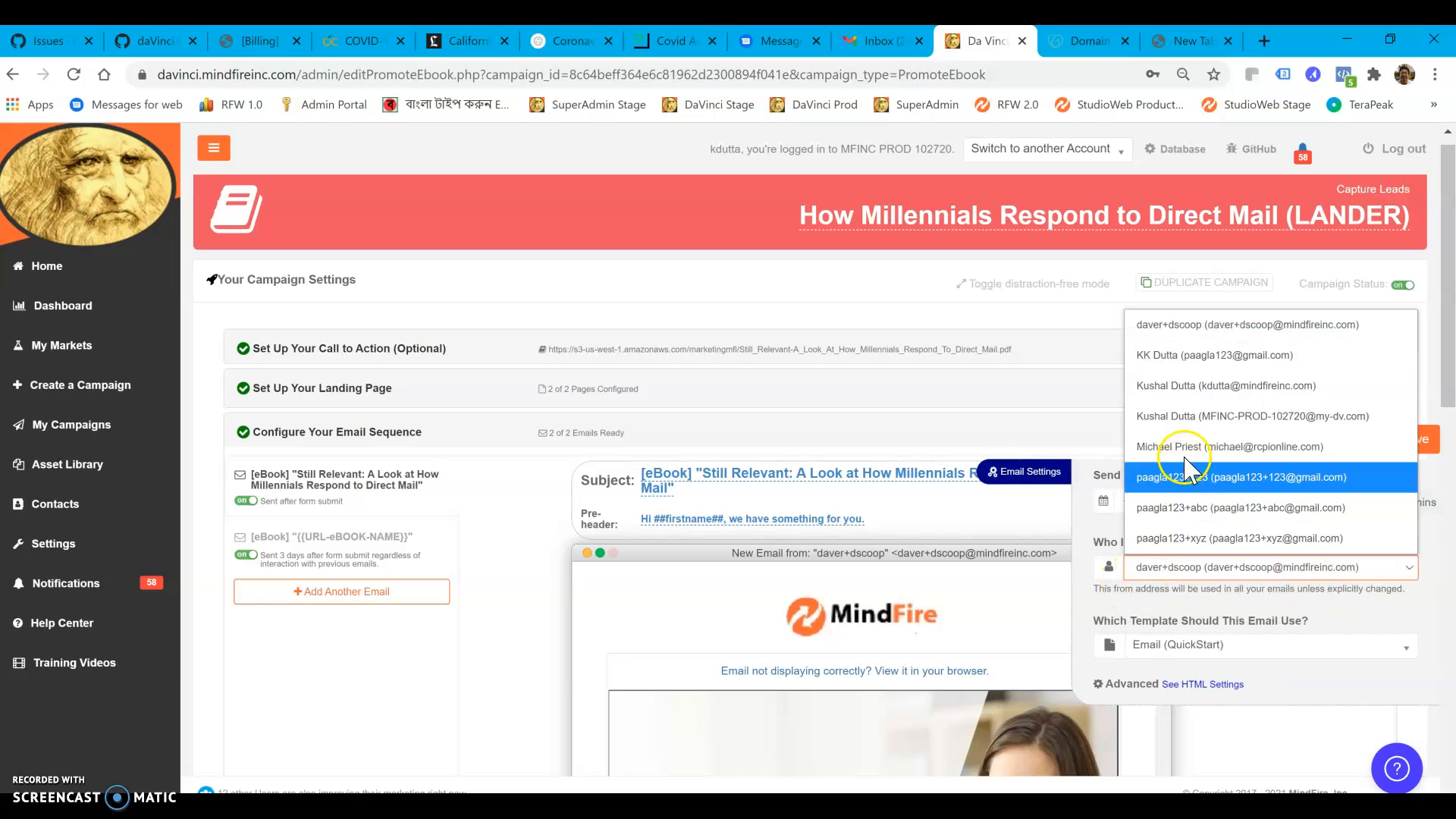
left_click(1189, 388)
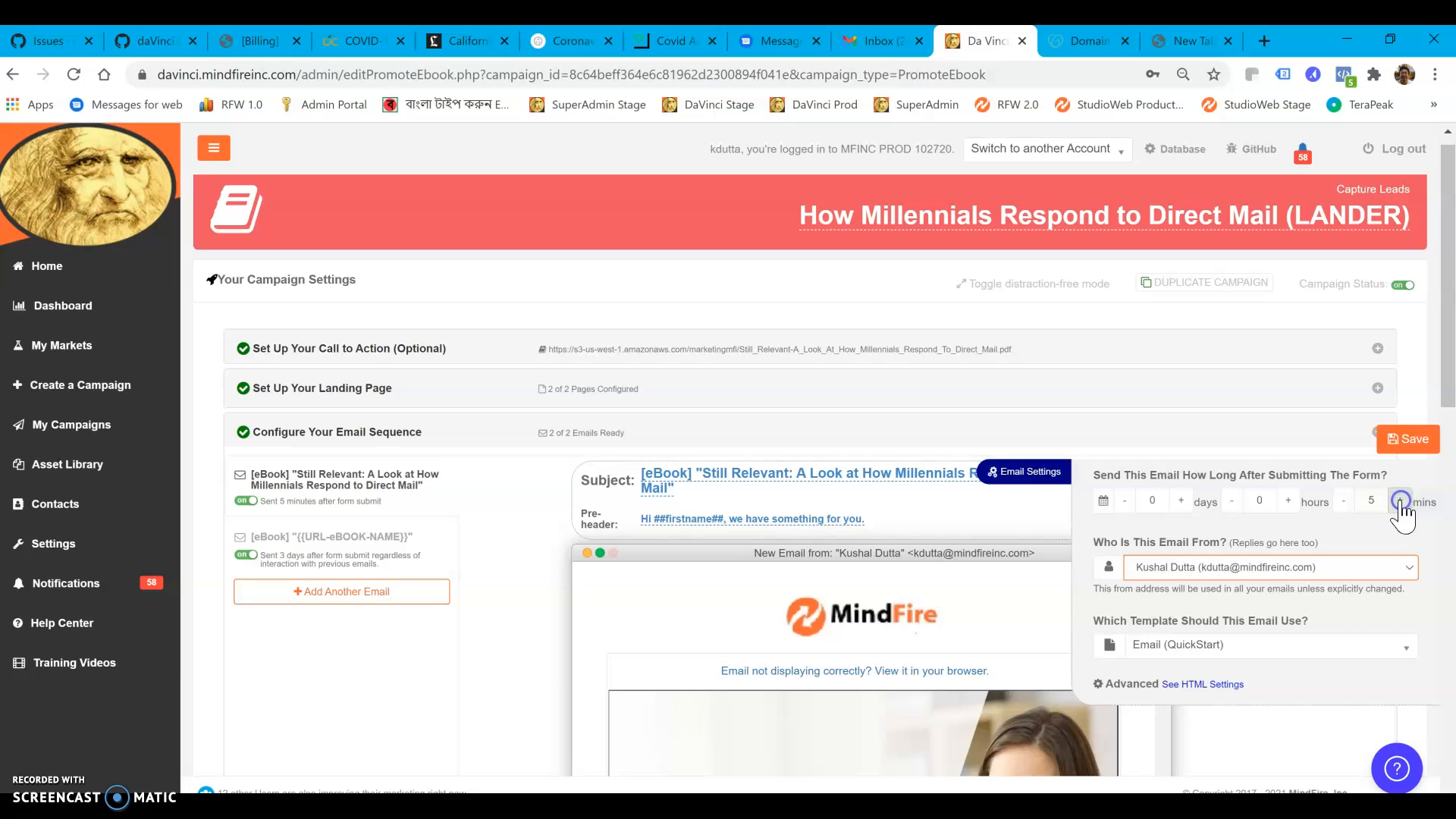
Send the second email after 5 days to "Only People who did not open any of the previous Email(s)" and save the email sequence
left_click(347, 548)
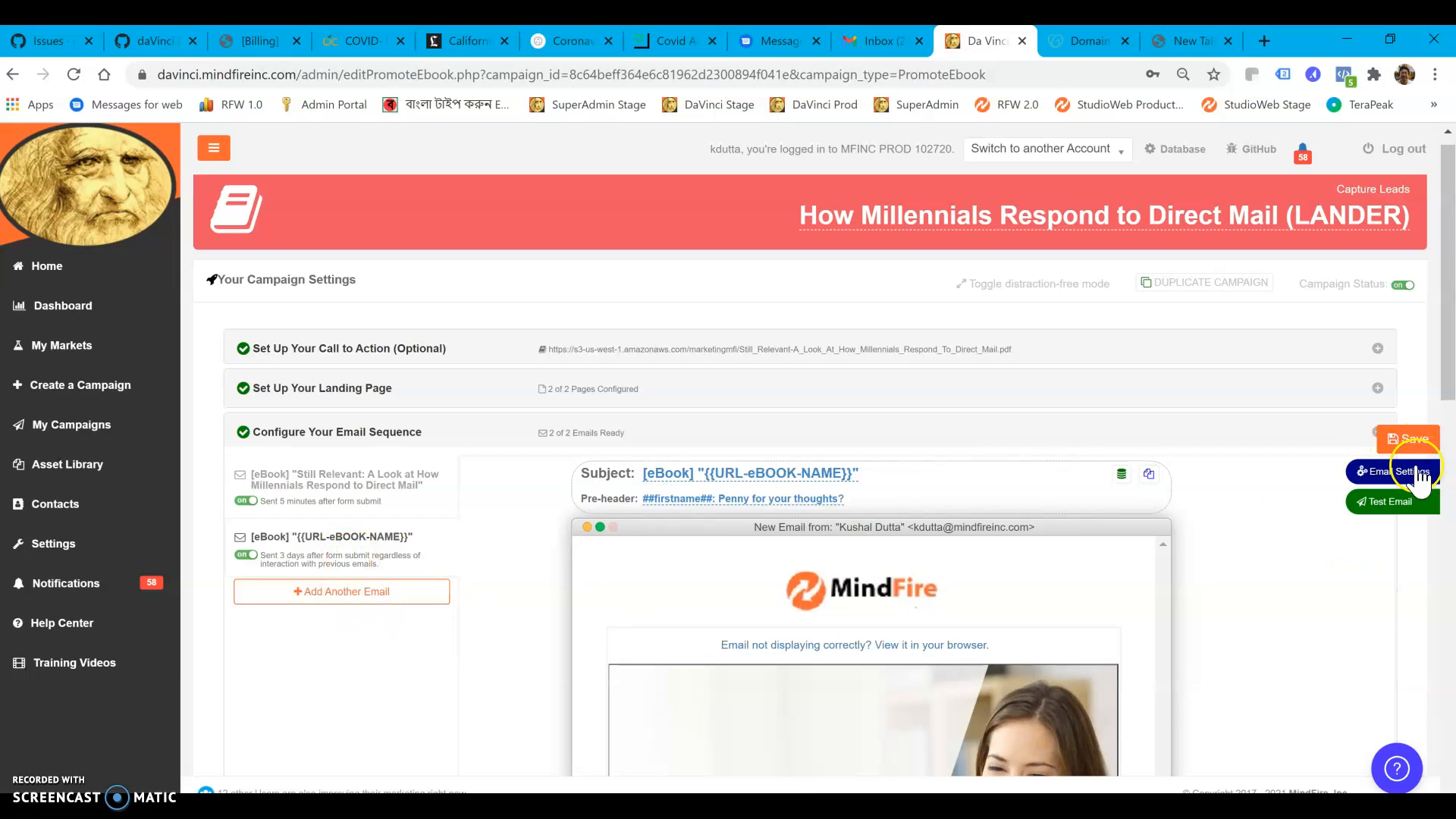
left_click(1416, 473)
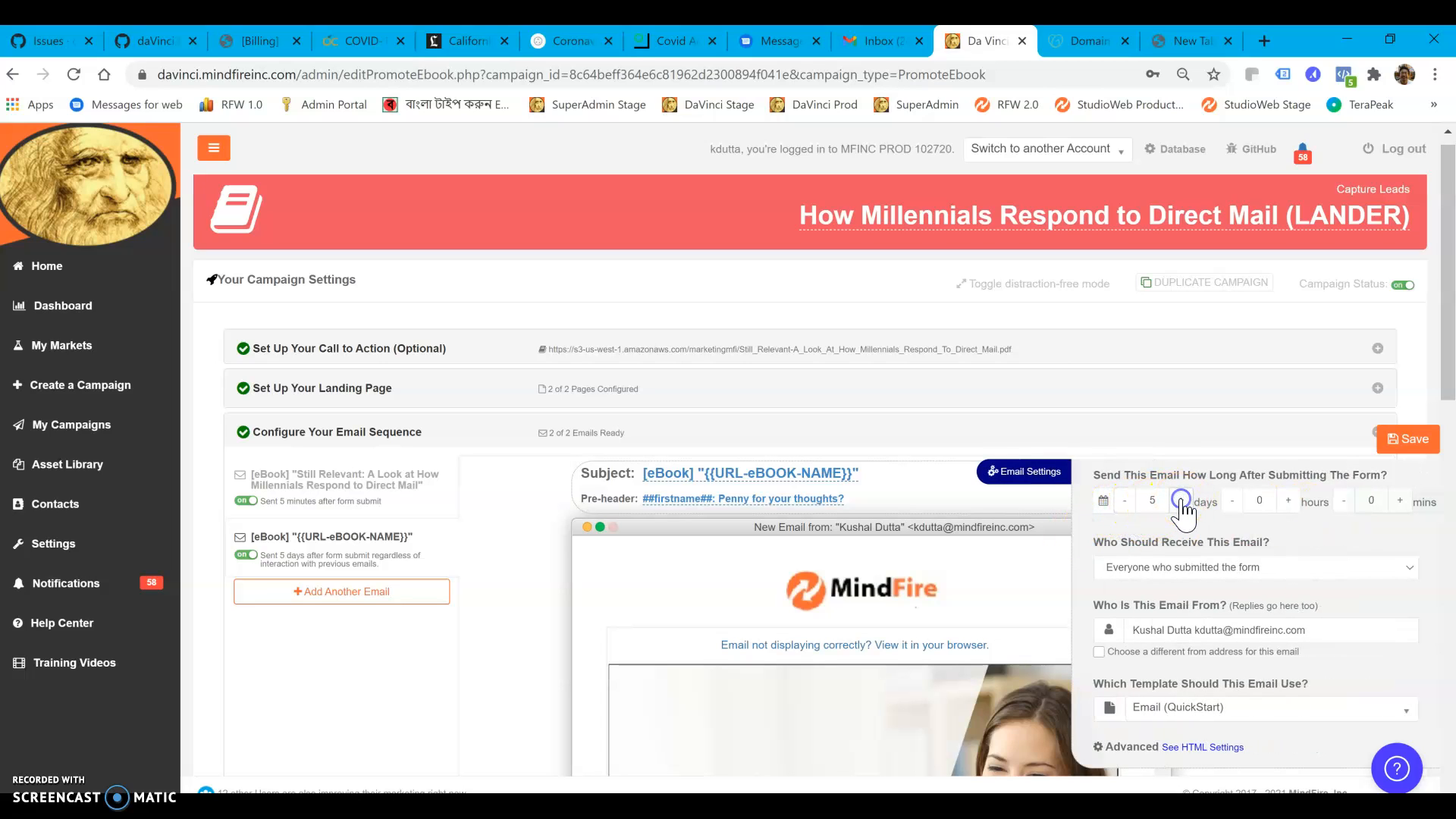
left_click(1249, 576)
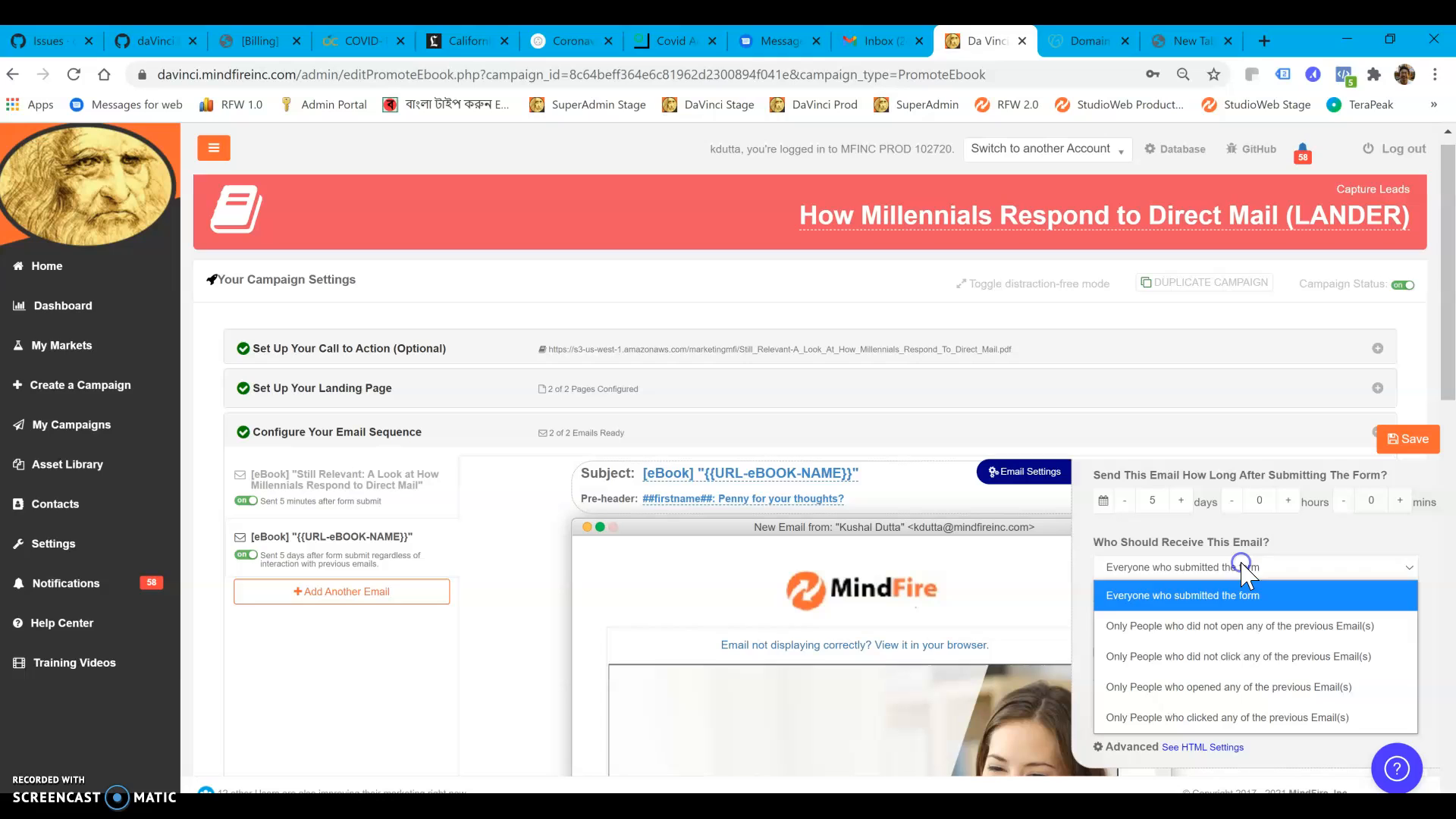
left_click(1242, 626)
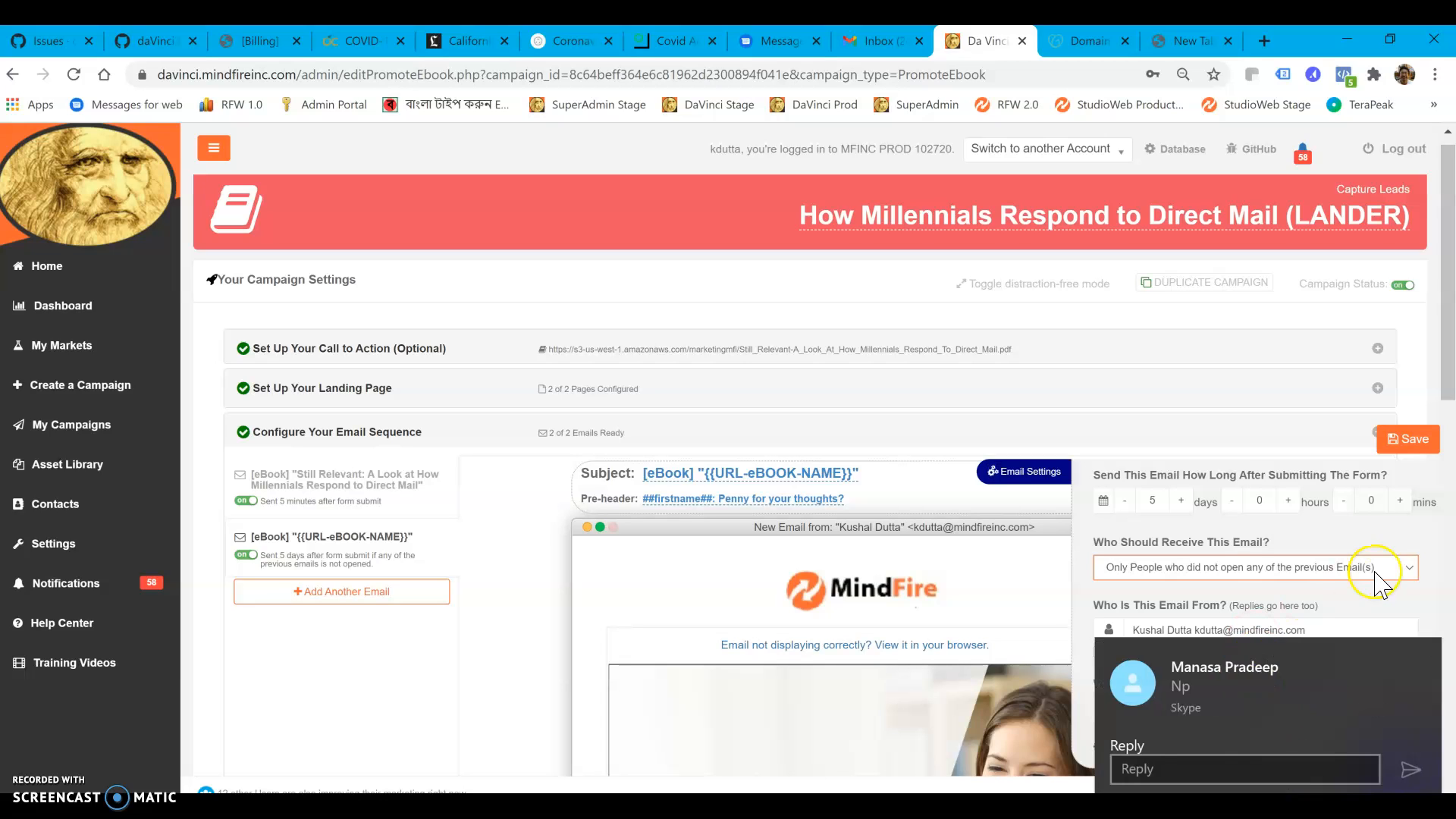
left_click(1422, 655)
left_click(1422, 444)
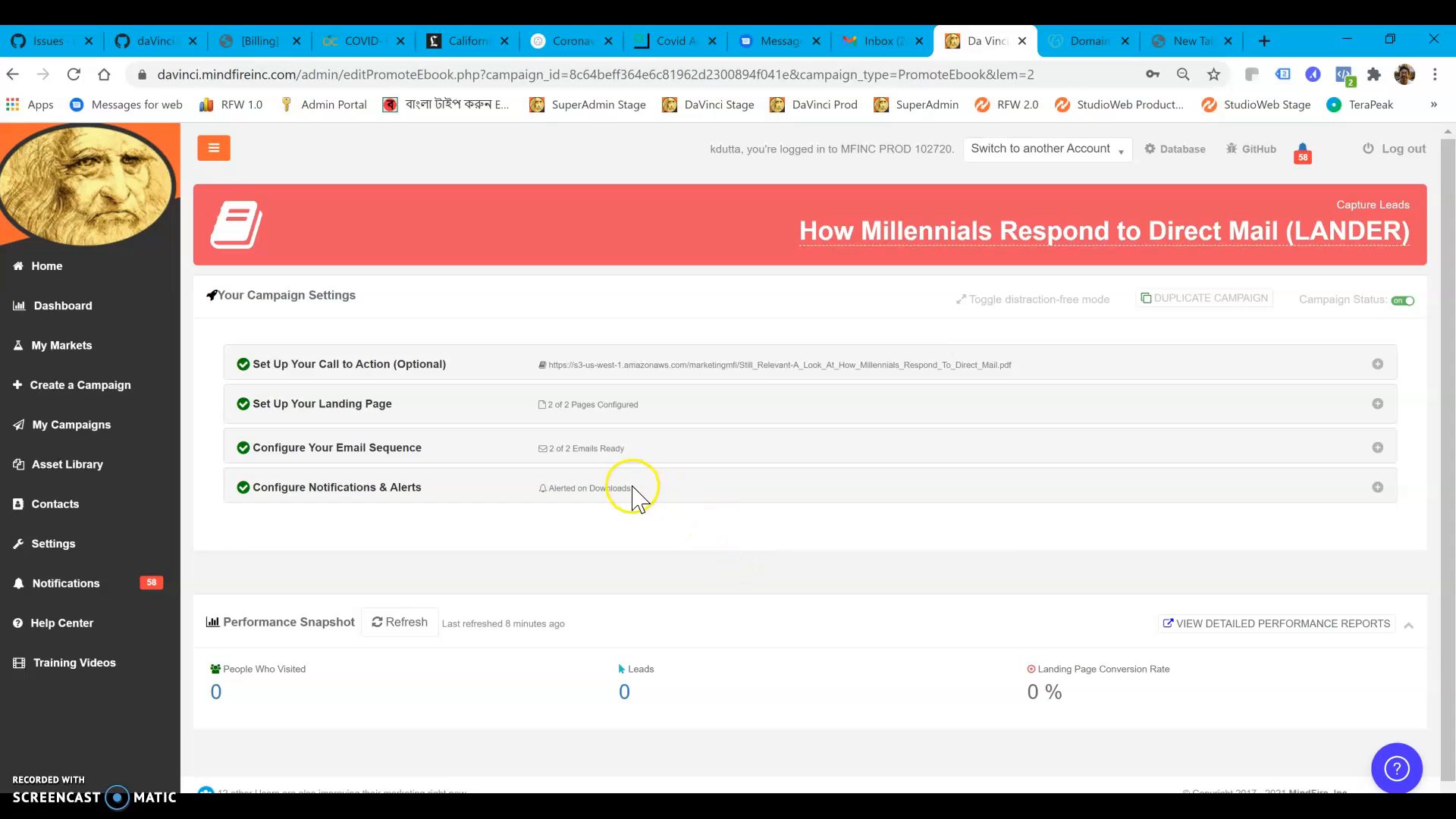
Open the landing page's hosted Welcome page from its URL, review its content and form, and close it
left_click(598, 449)
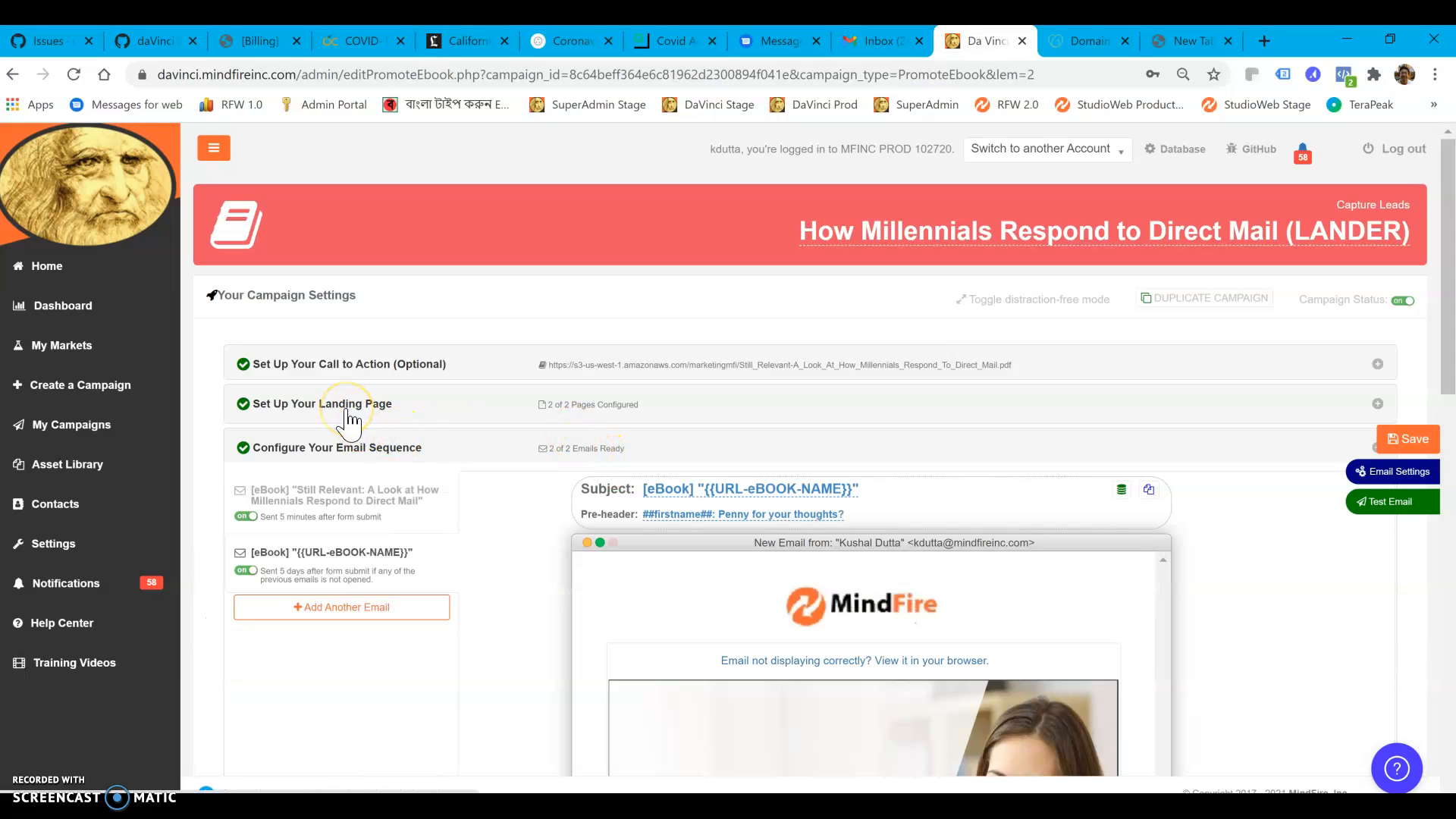
left_click(347, 408)
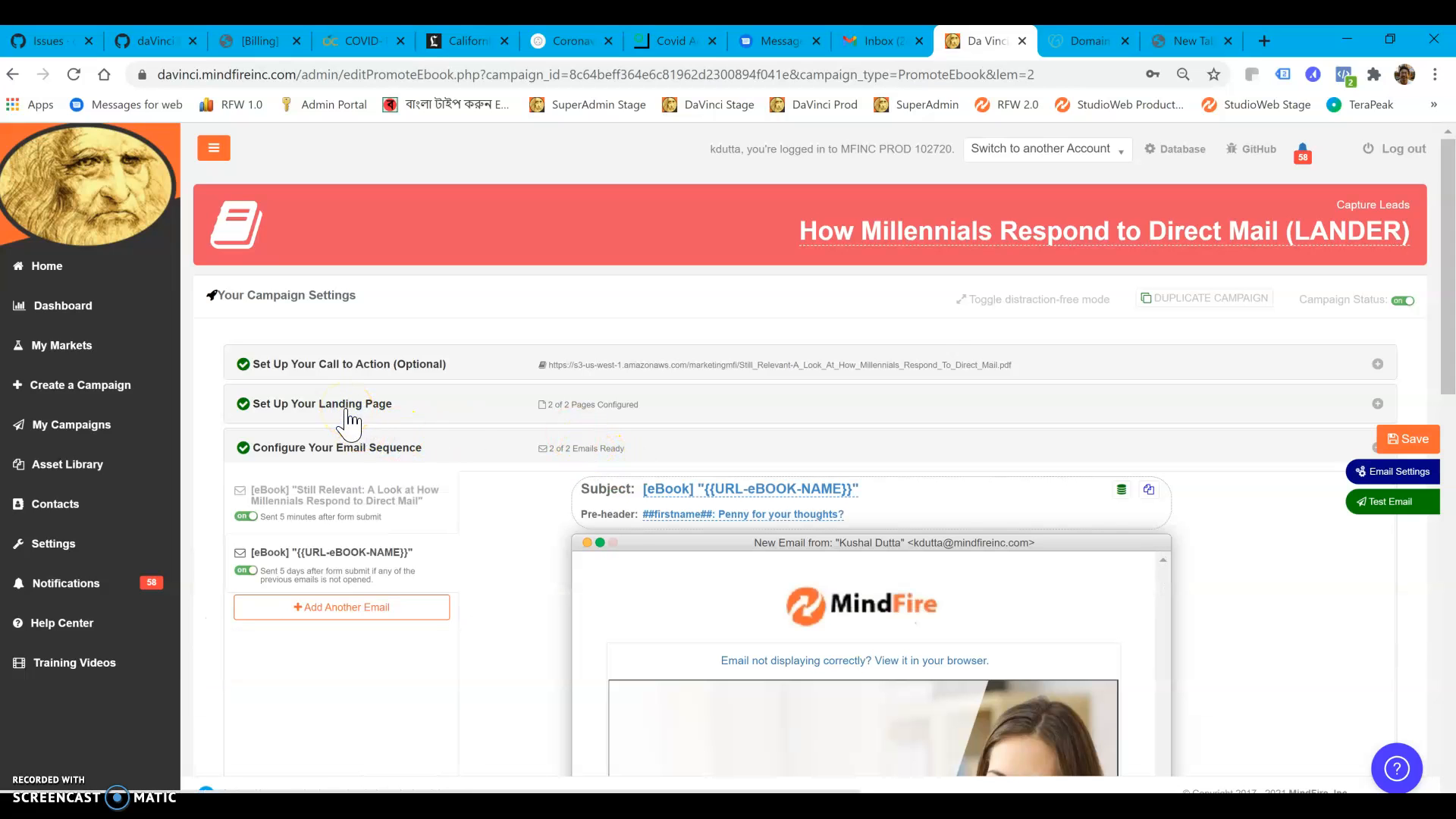
left_click(561, 553)
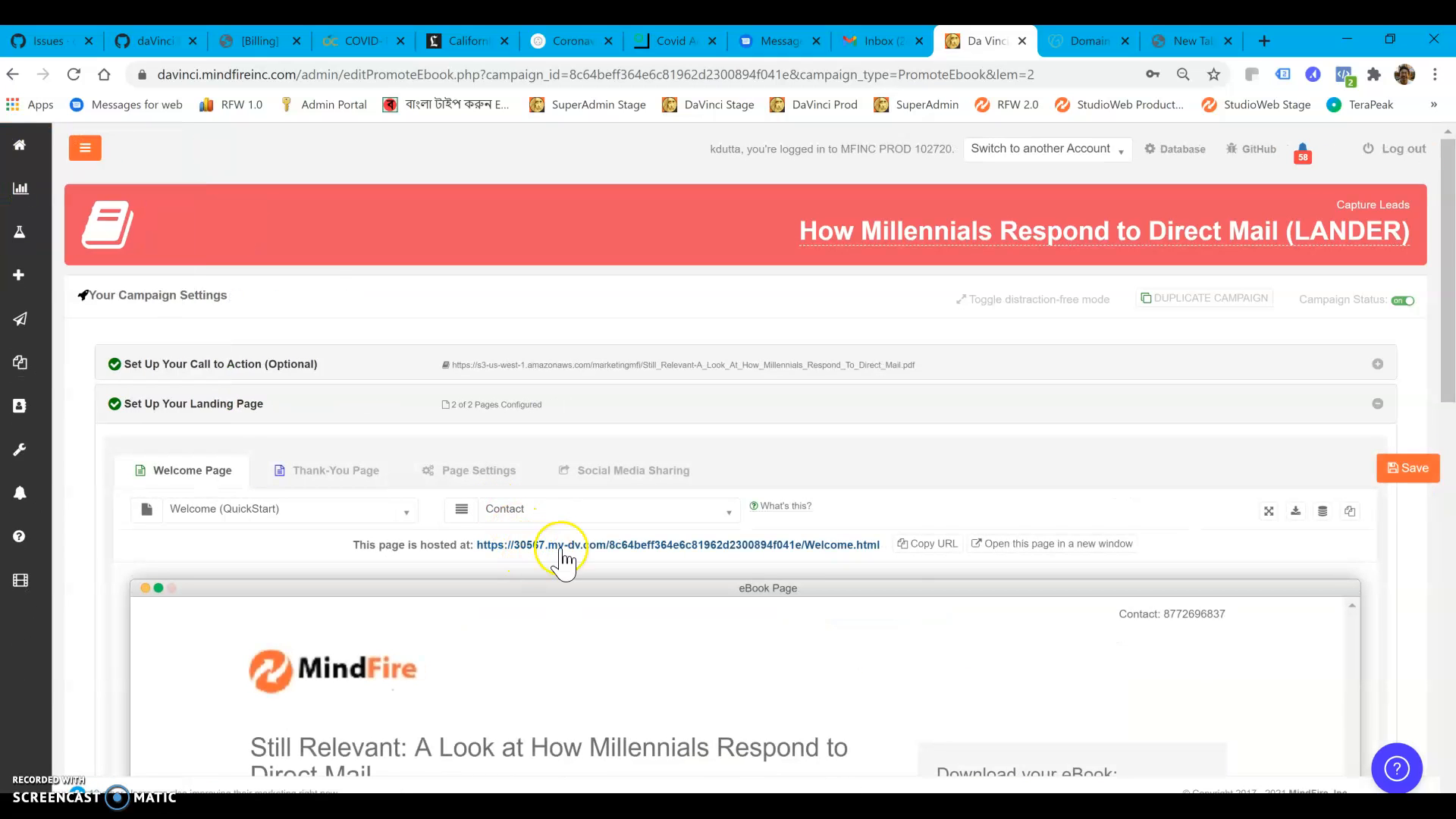
left_click(608, 551)
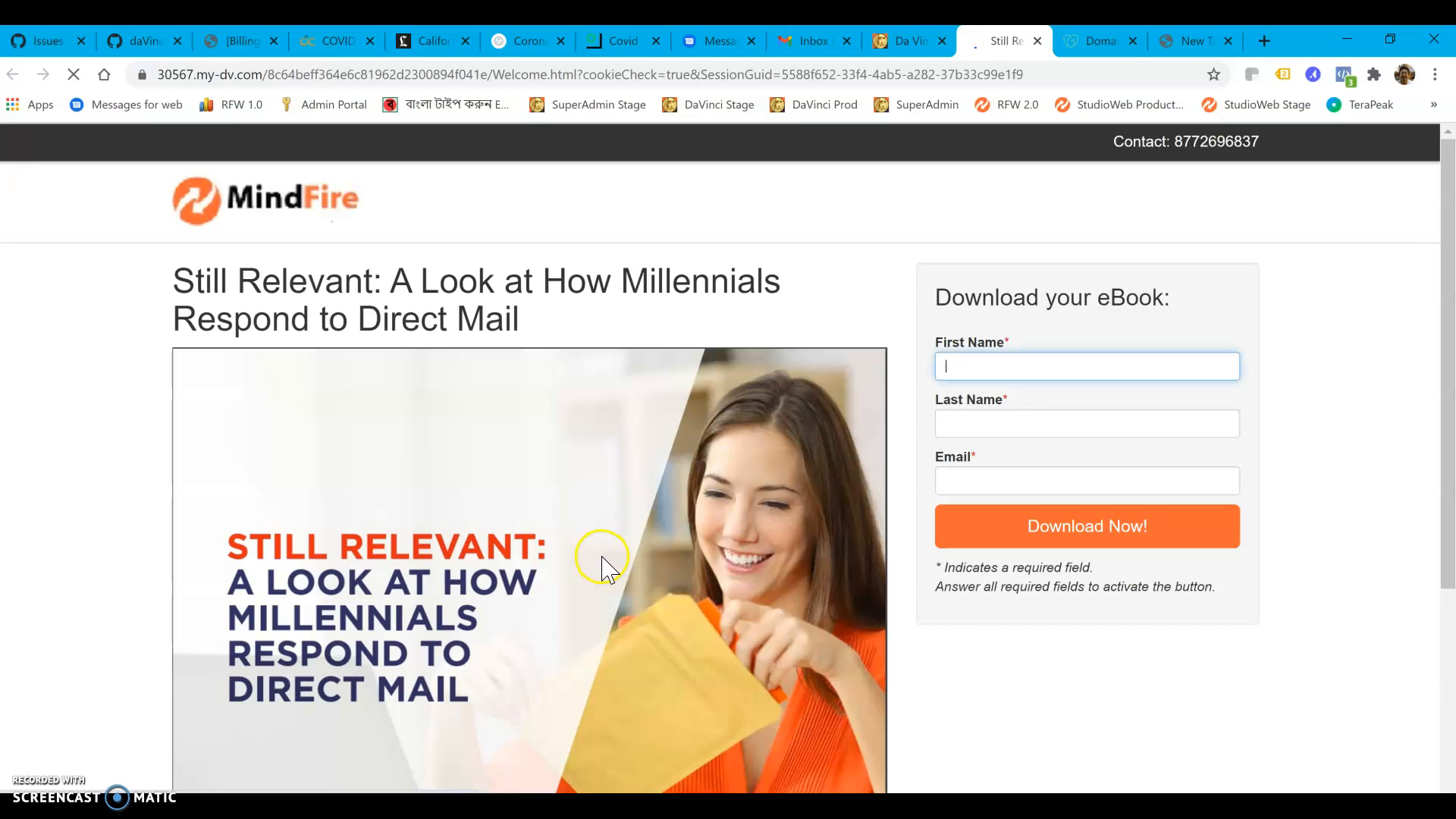
scroll(713, 500, "down", 2)
scroll(715, 493, "down", 3)
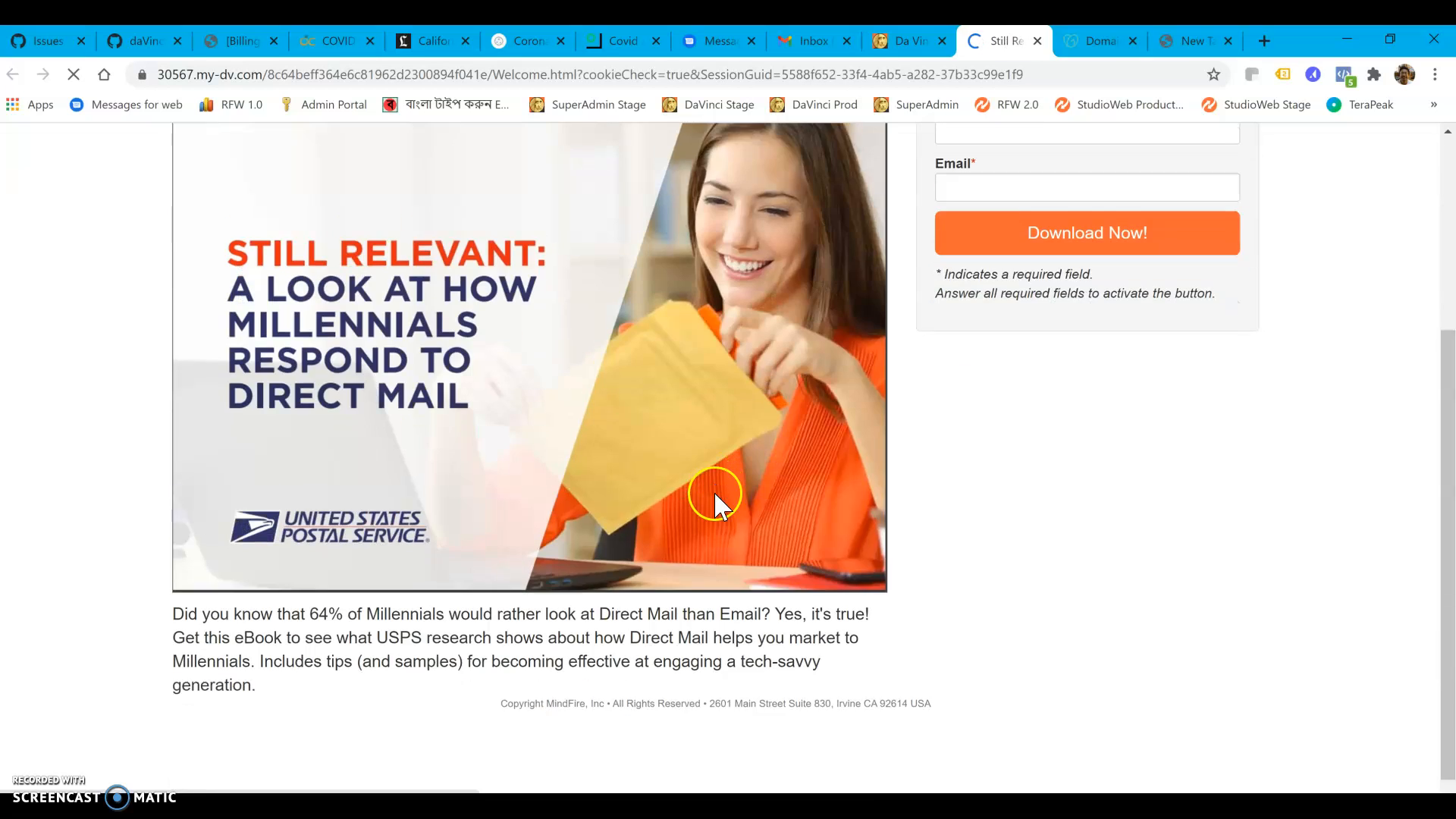
scroll(705, 501, "up", 4)
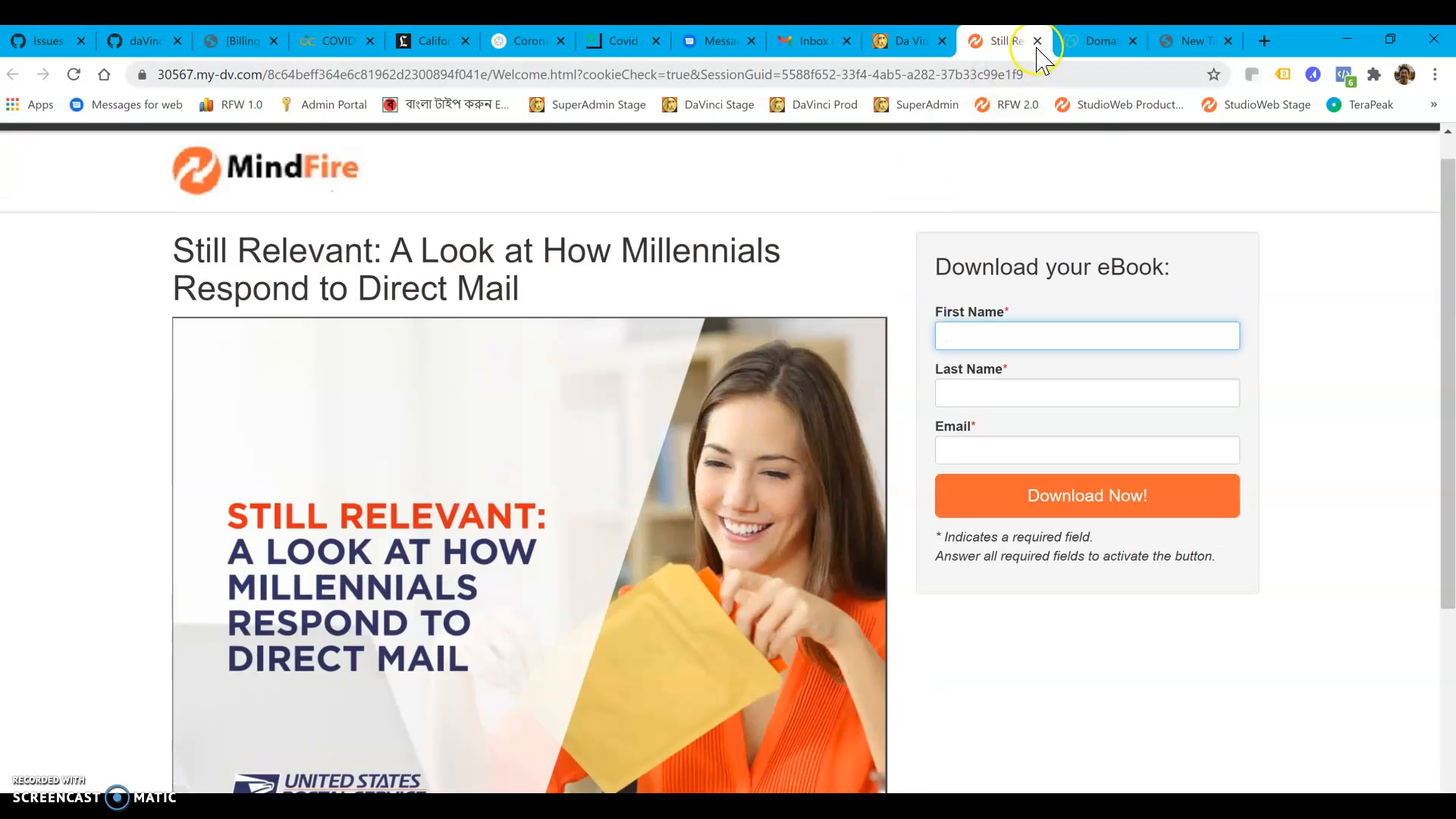
left_click(1038, 41)
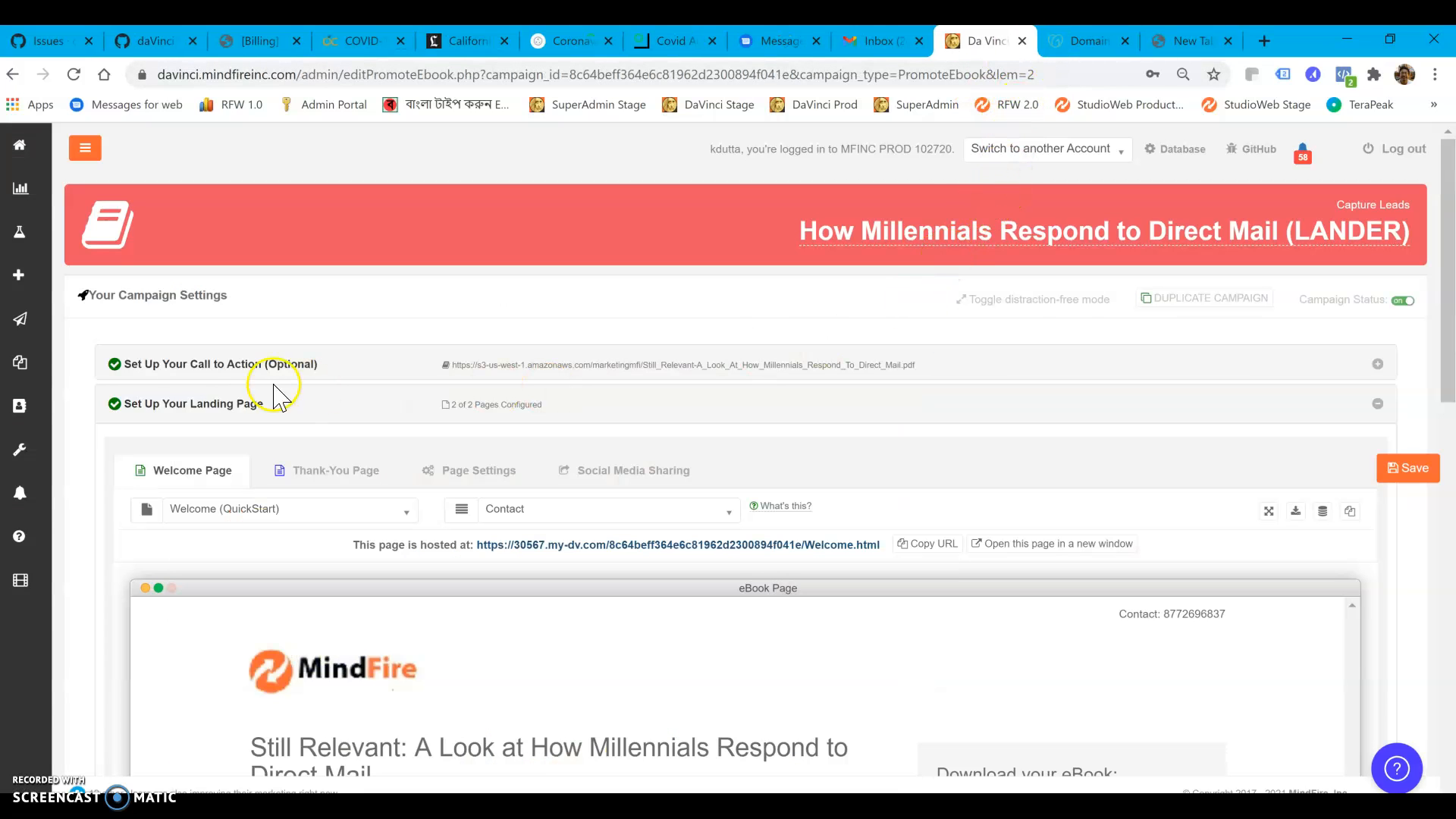
Leave this campaign, search My Campaigns for "mill" and open "How Millennials Respond to Direct Mail (EMAILS)"
left_click(23, 323)
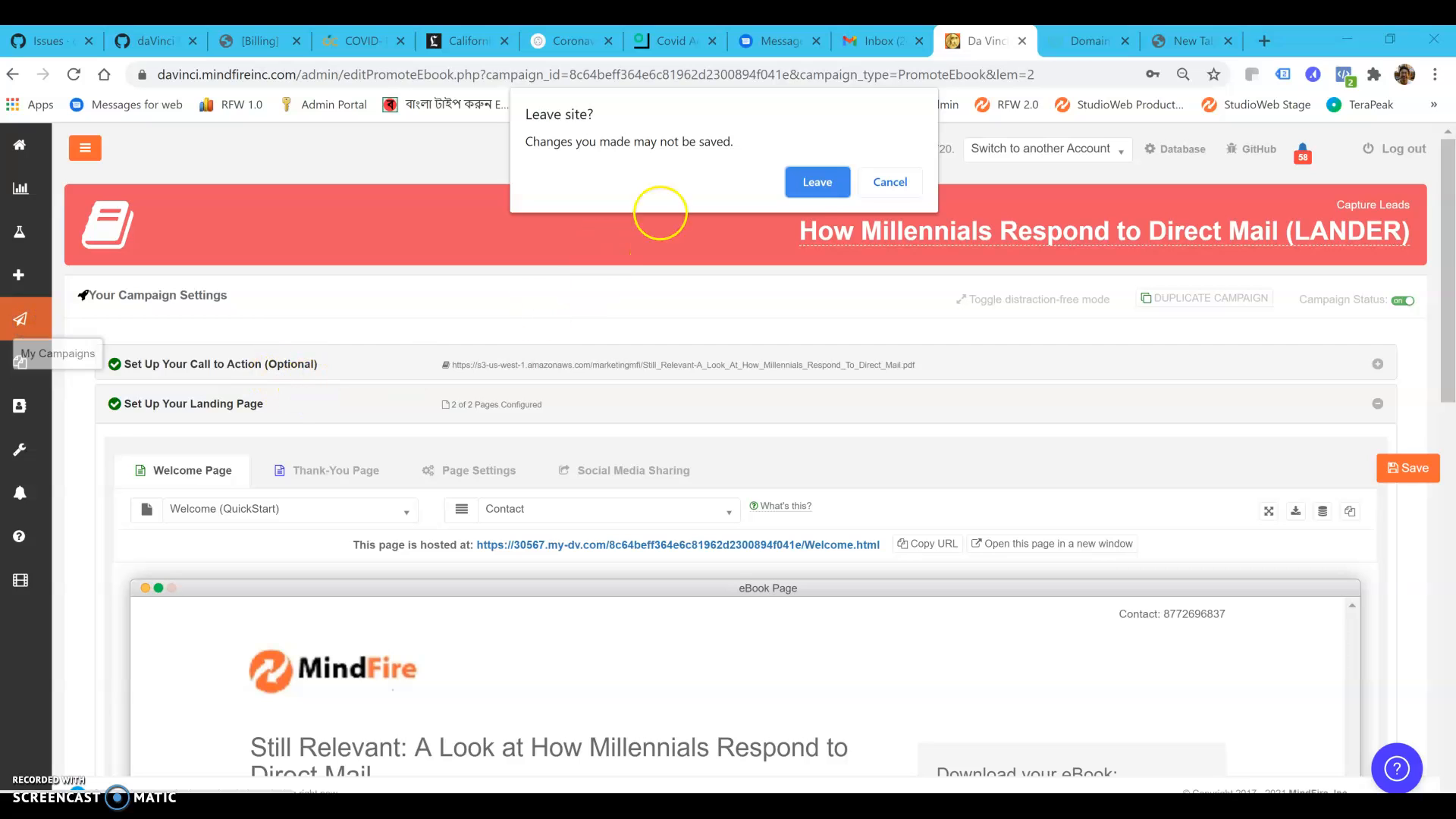
left_click(825, 184)
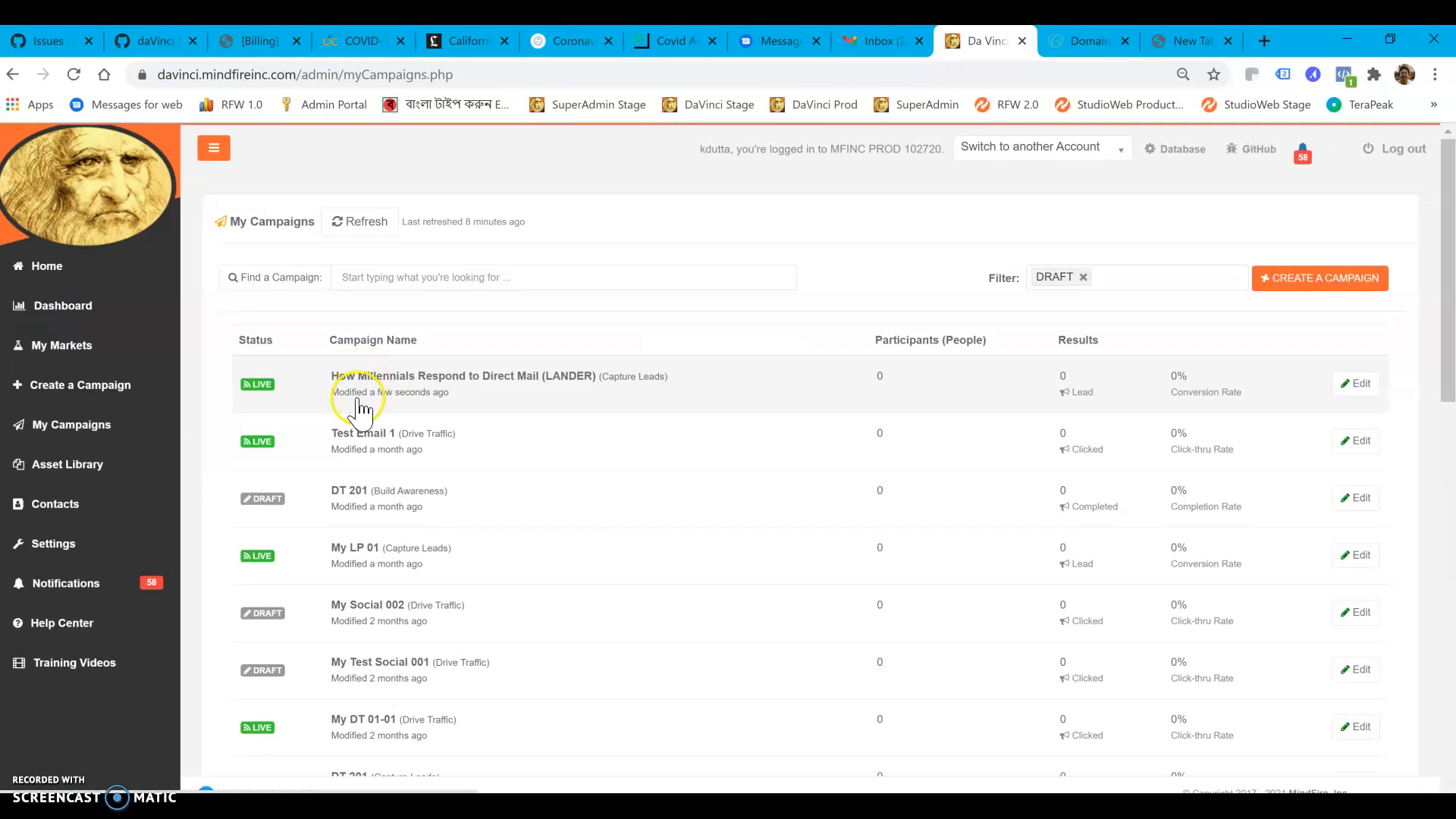
left_click(412, 274)
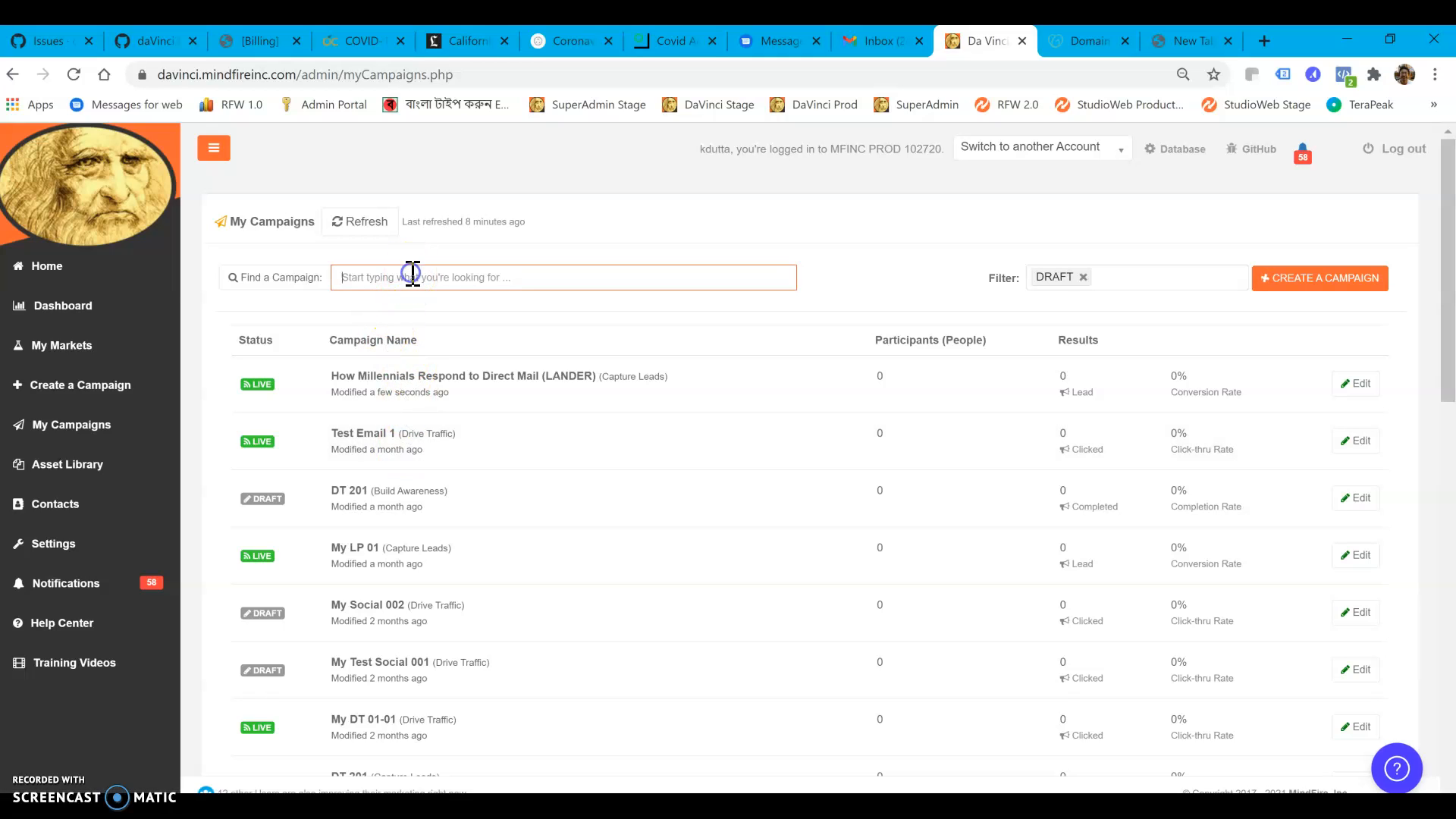
type("mill")
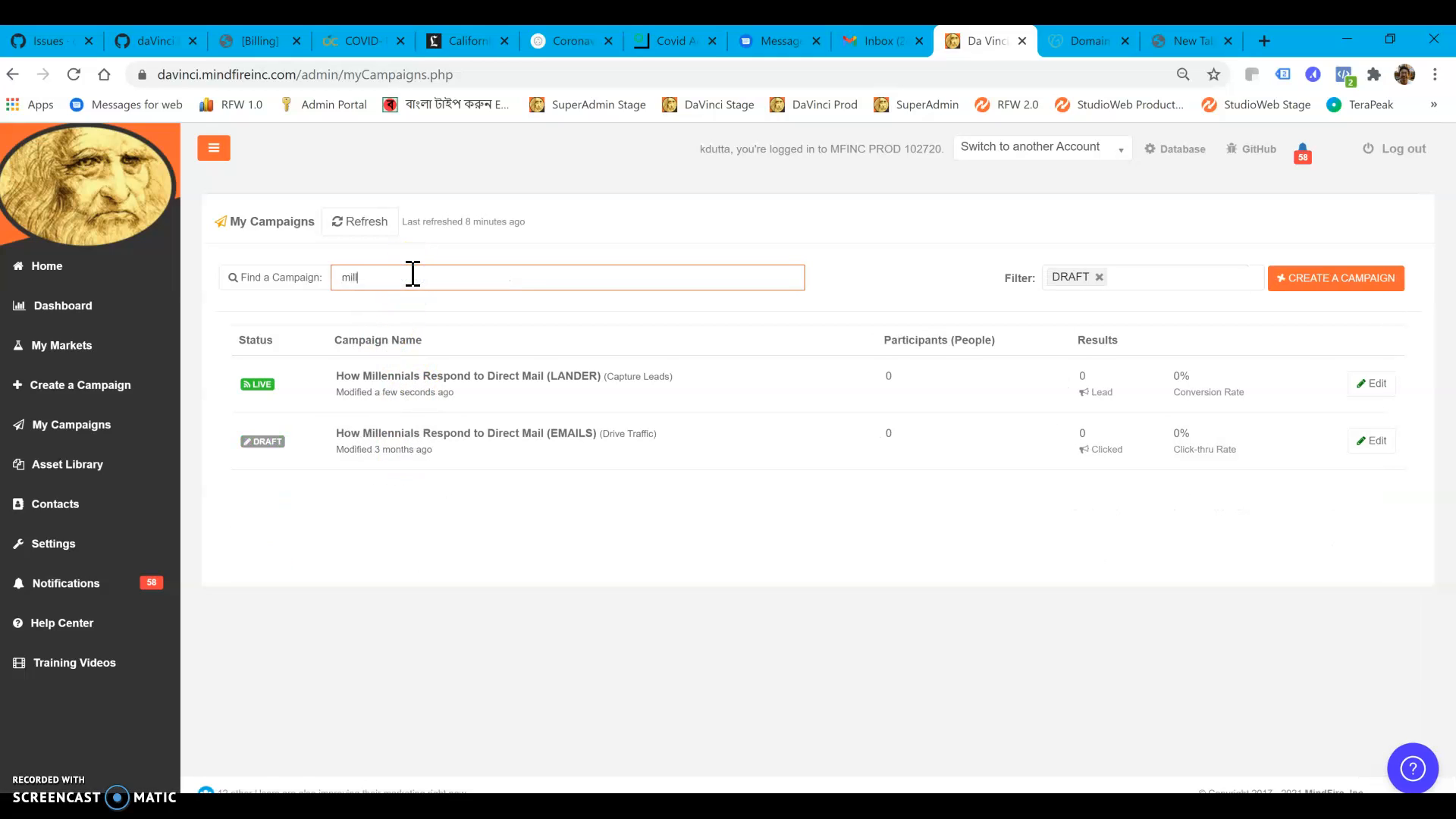
left_click(402, 439)
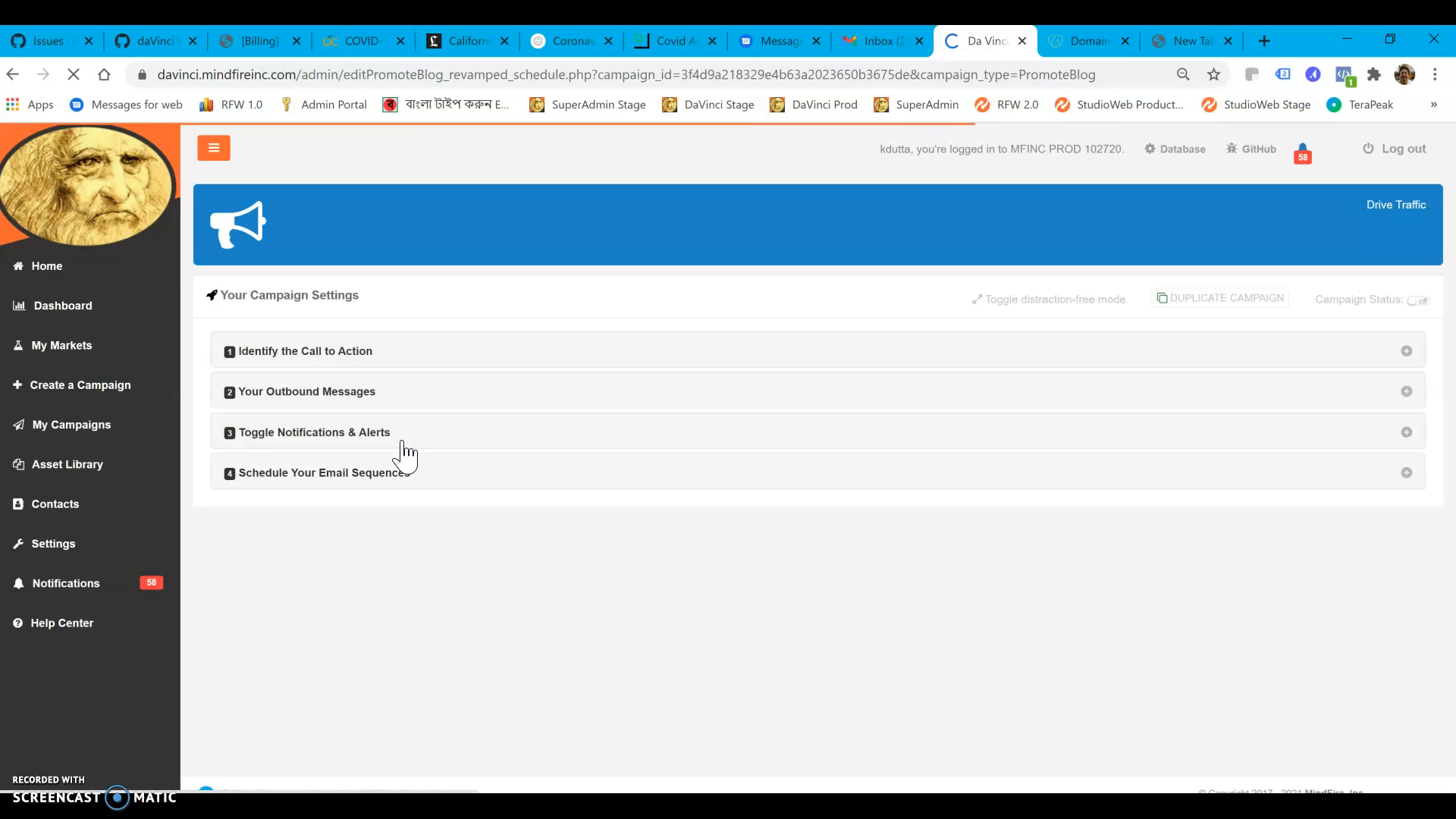
In the Call to Action, set the targeted URL to the "How Millennials Respond to Direct Mail (LANDER)" campaign
left_click(295, 352)
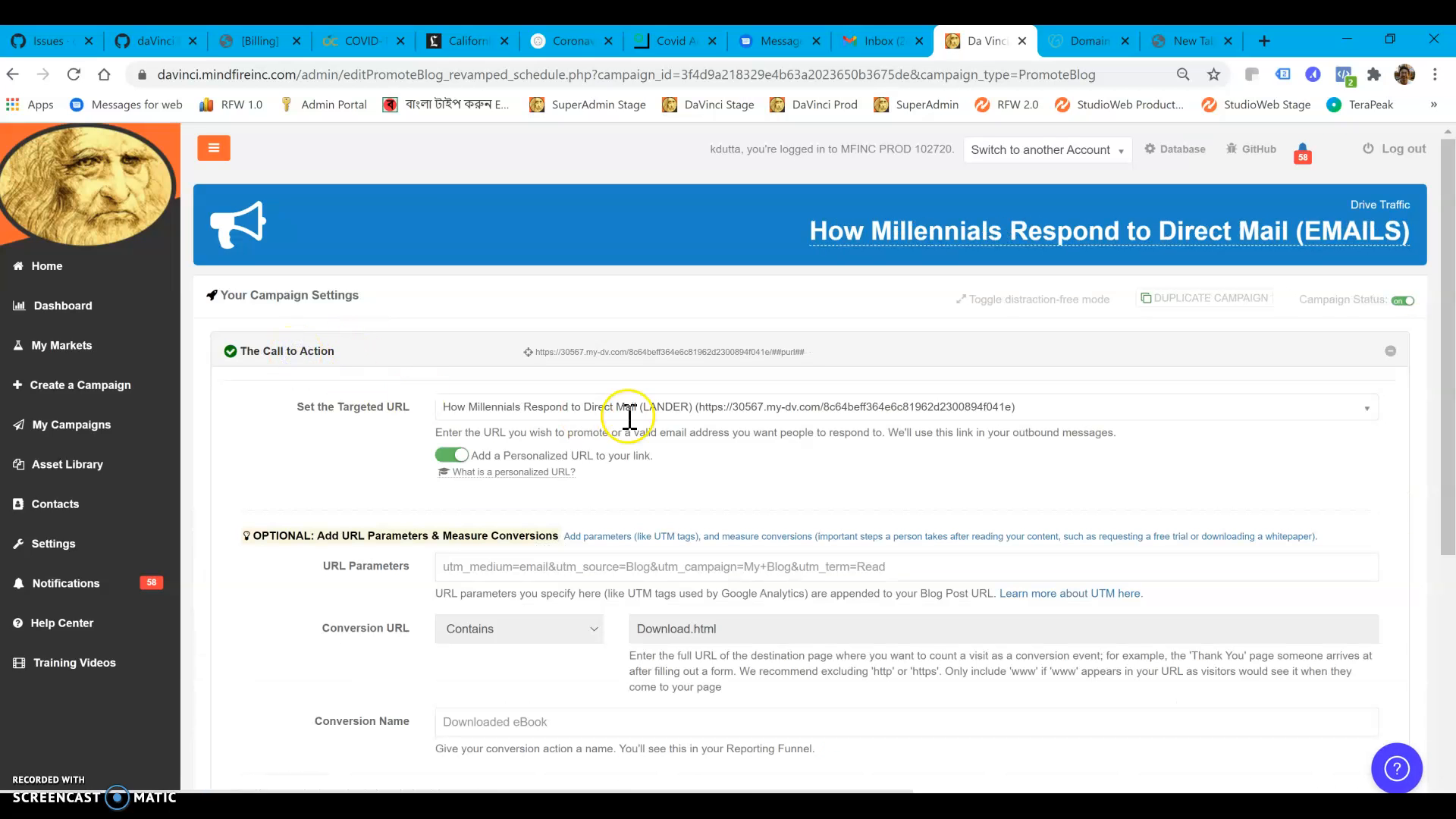
left_click(819, 402)
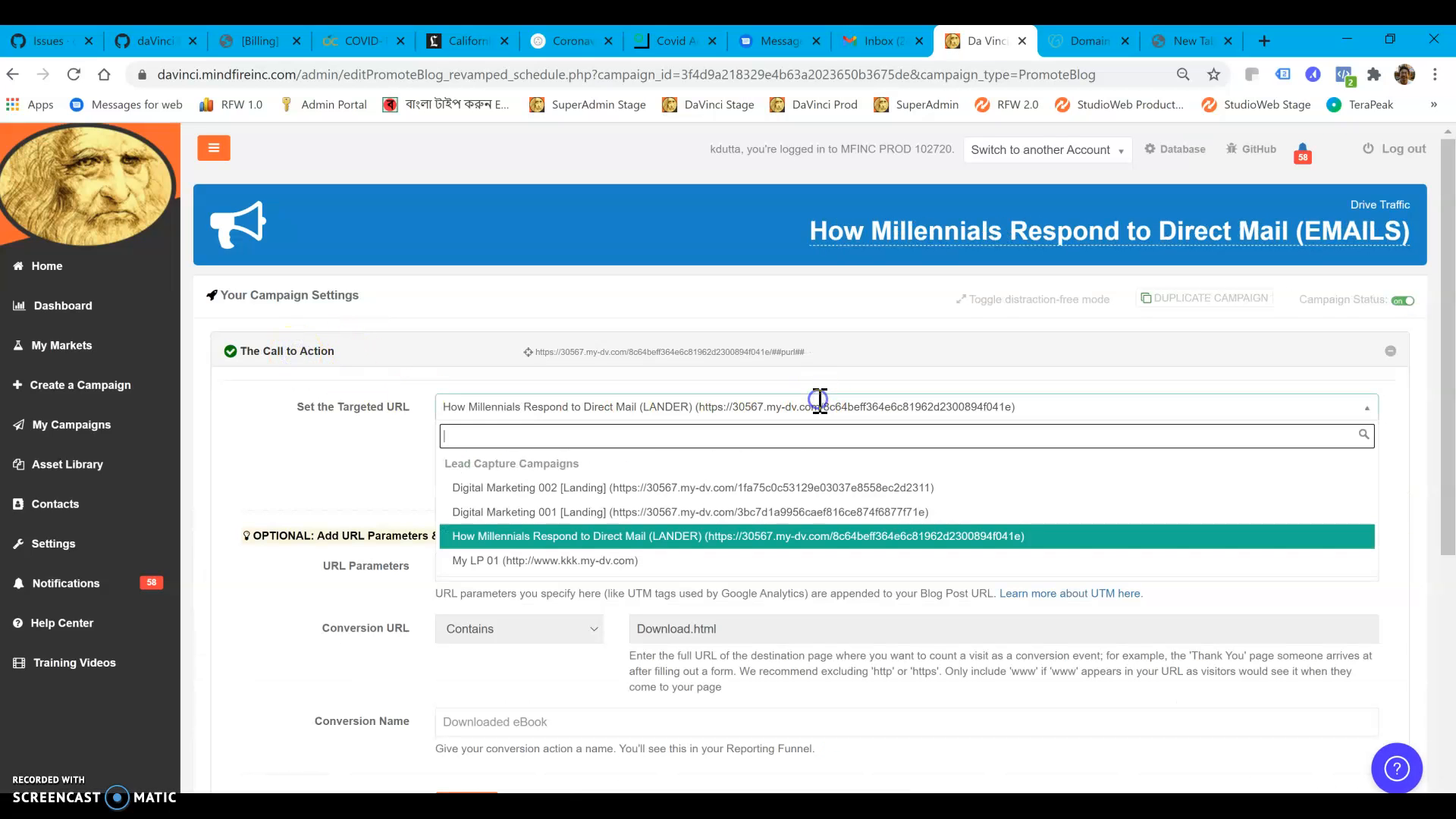
left_click(747, 538)
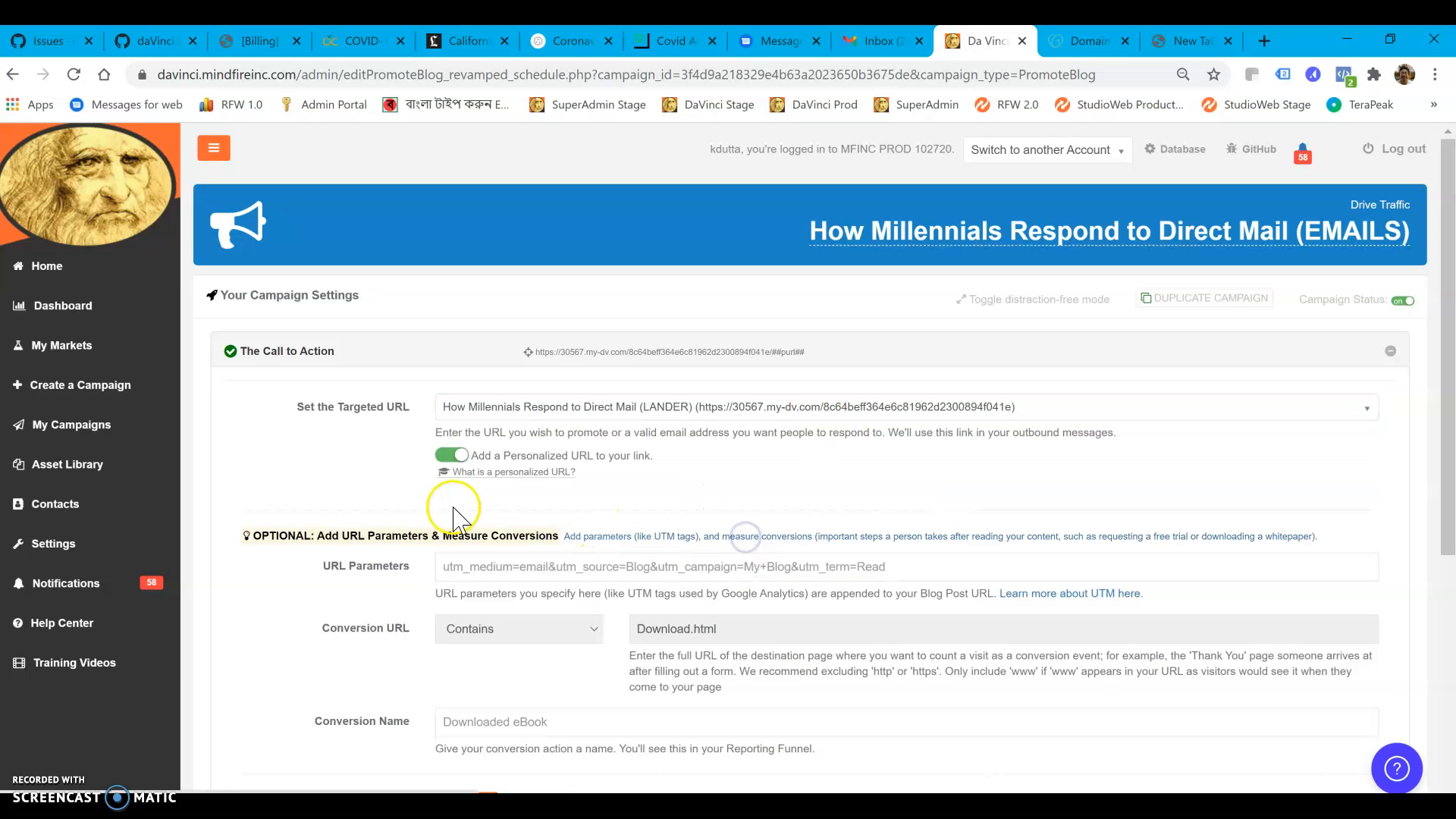
left_click(442, 457)
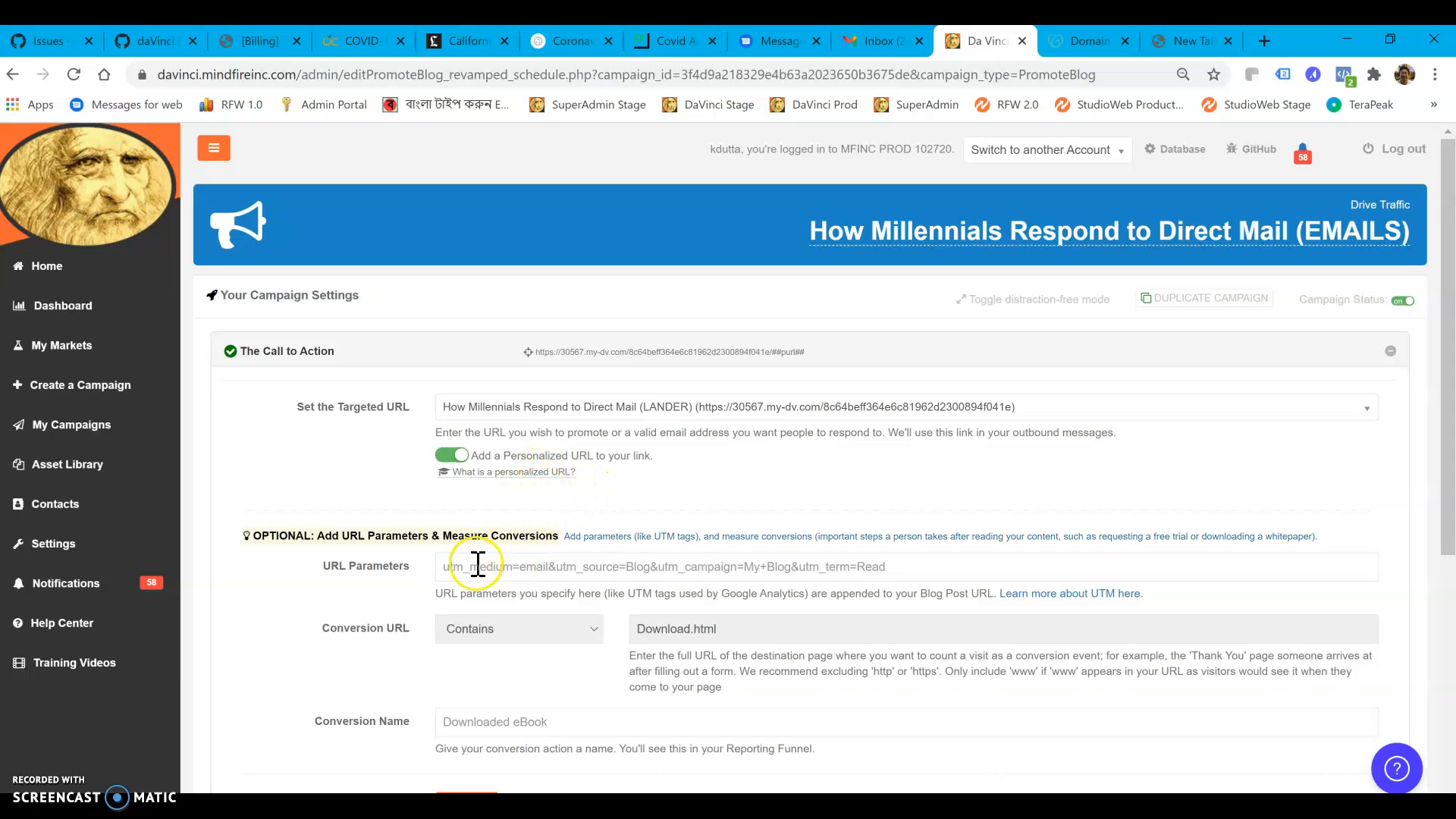
left_click(451, 565)
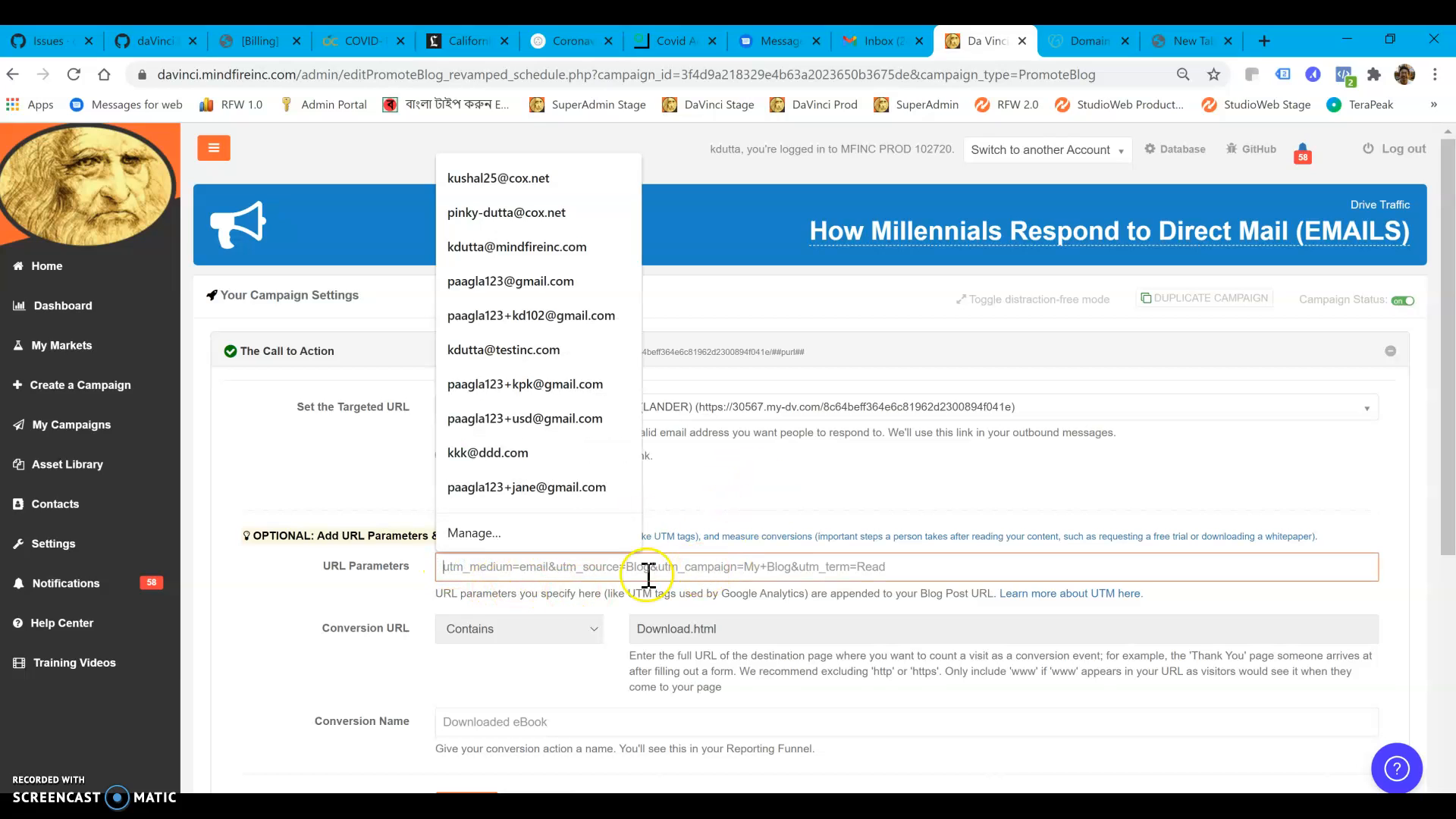
left_click(758, 491)
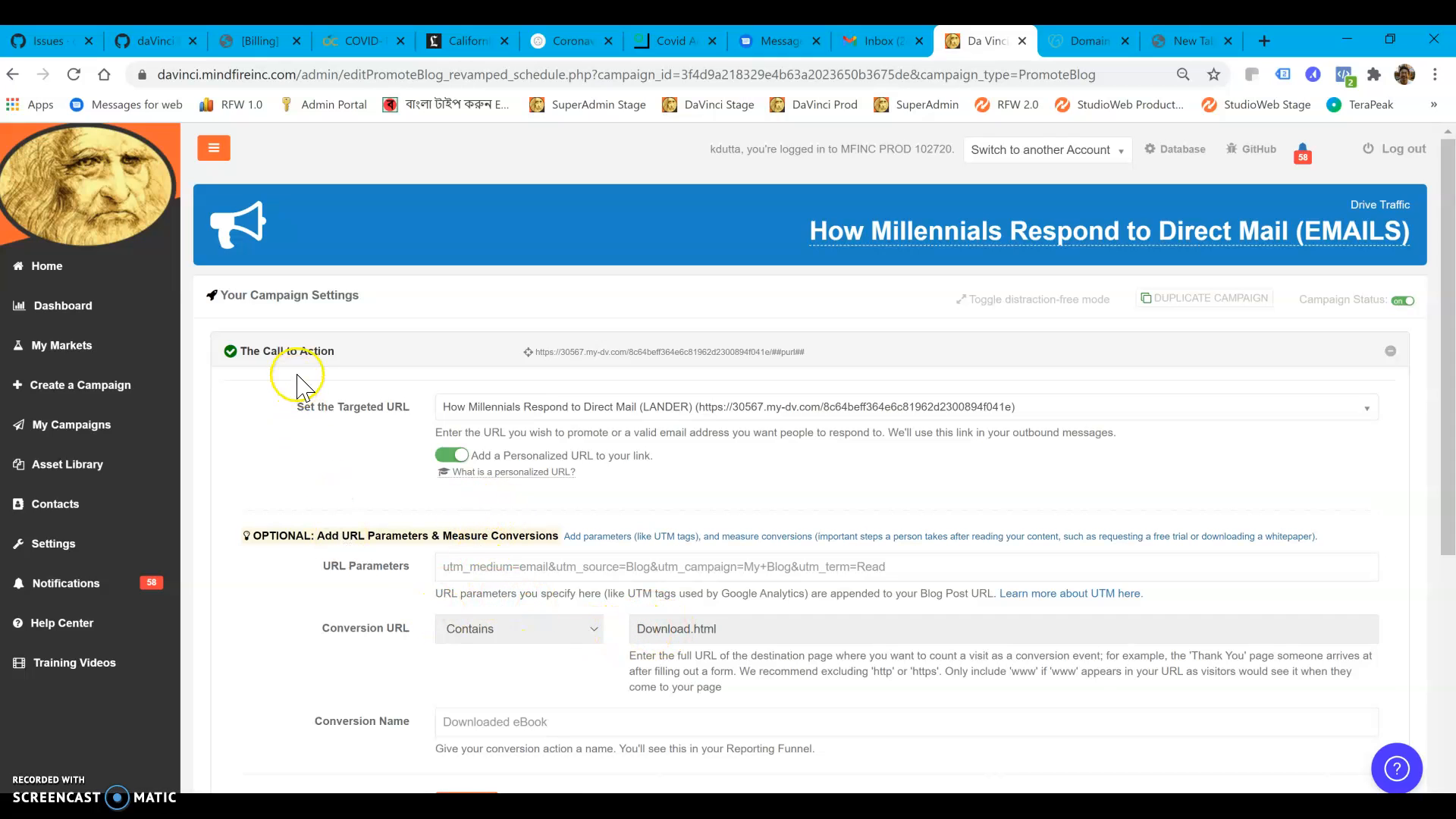
Collapse the Call to Action section and save its changes, skipping the choice of a page for posting the message
left_click(305, 352)
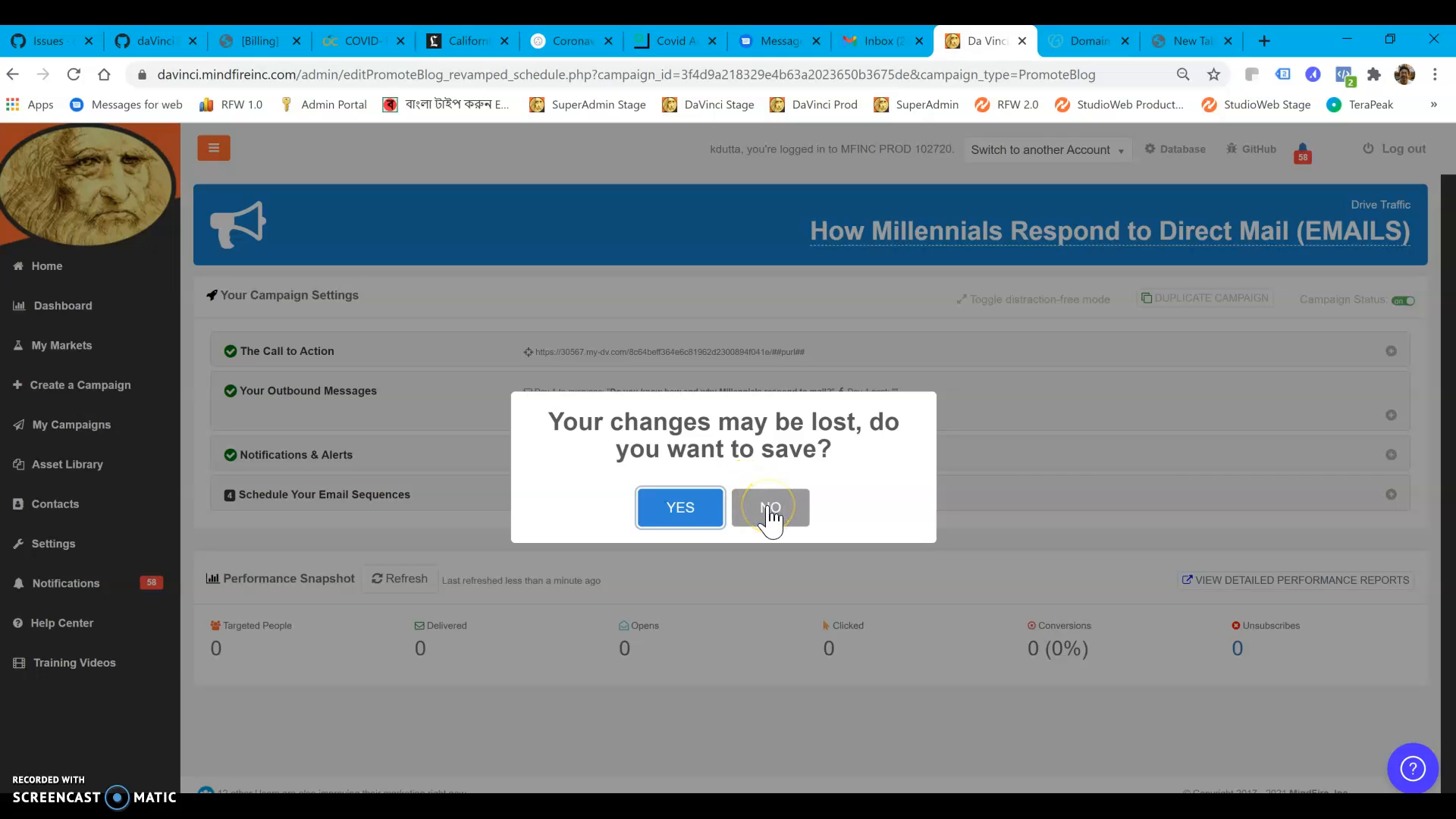
left_click(705, 516)
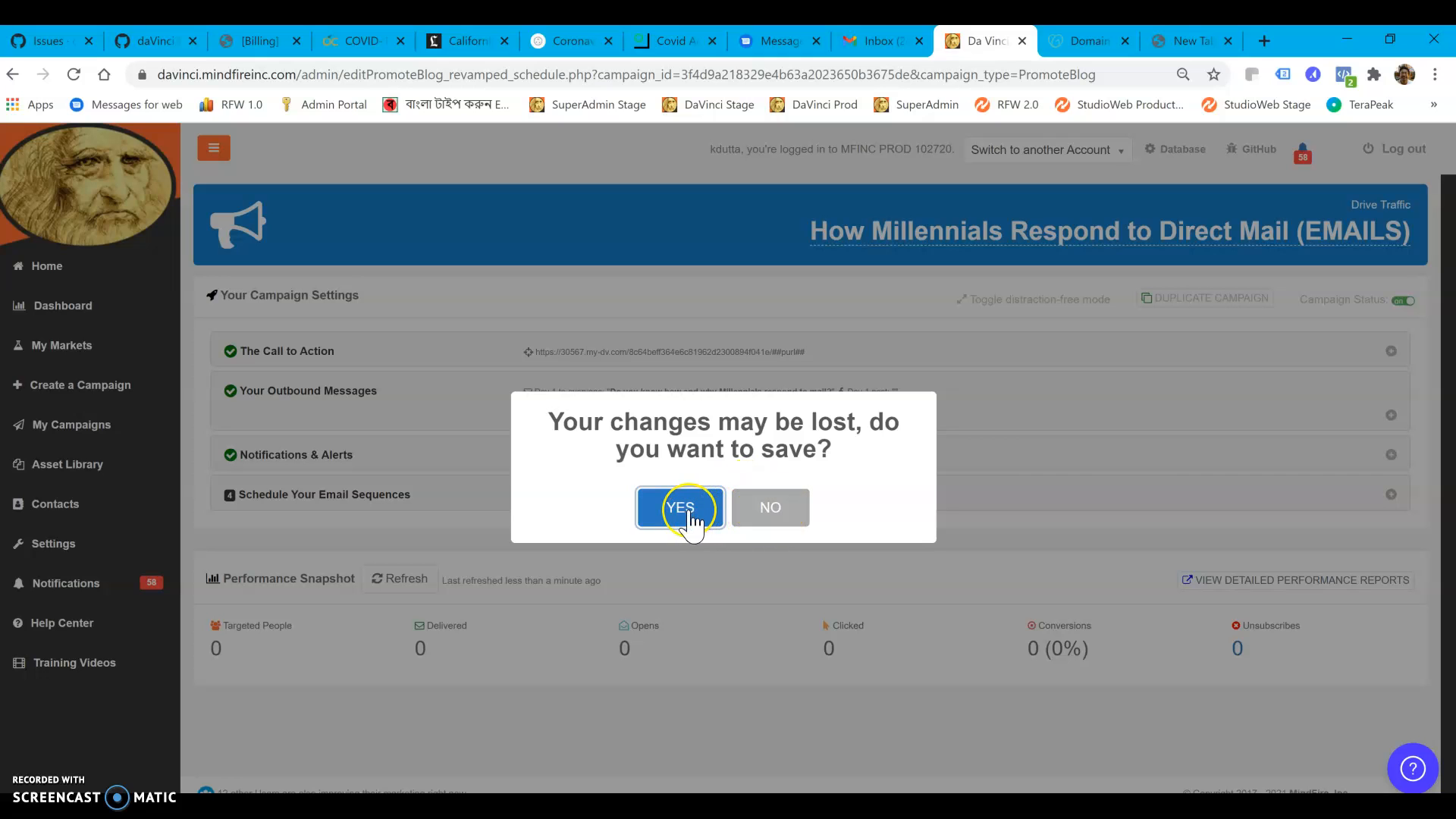
left_click(690, 512)
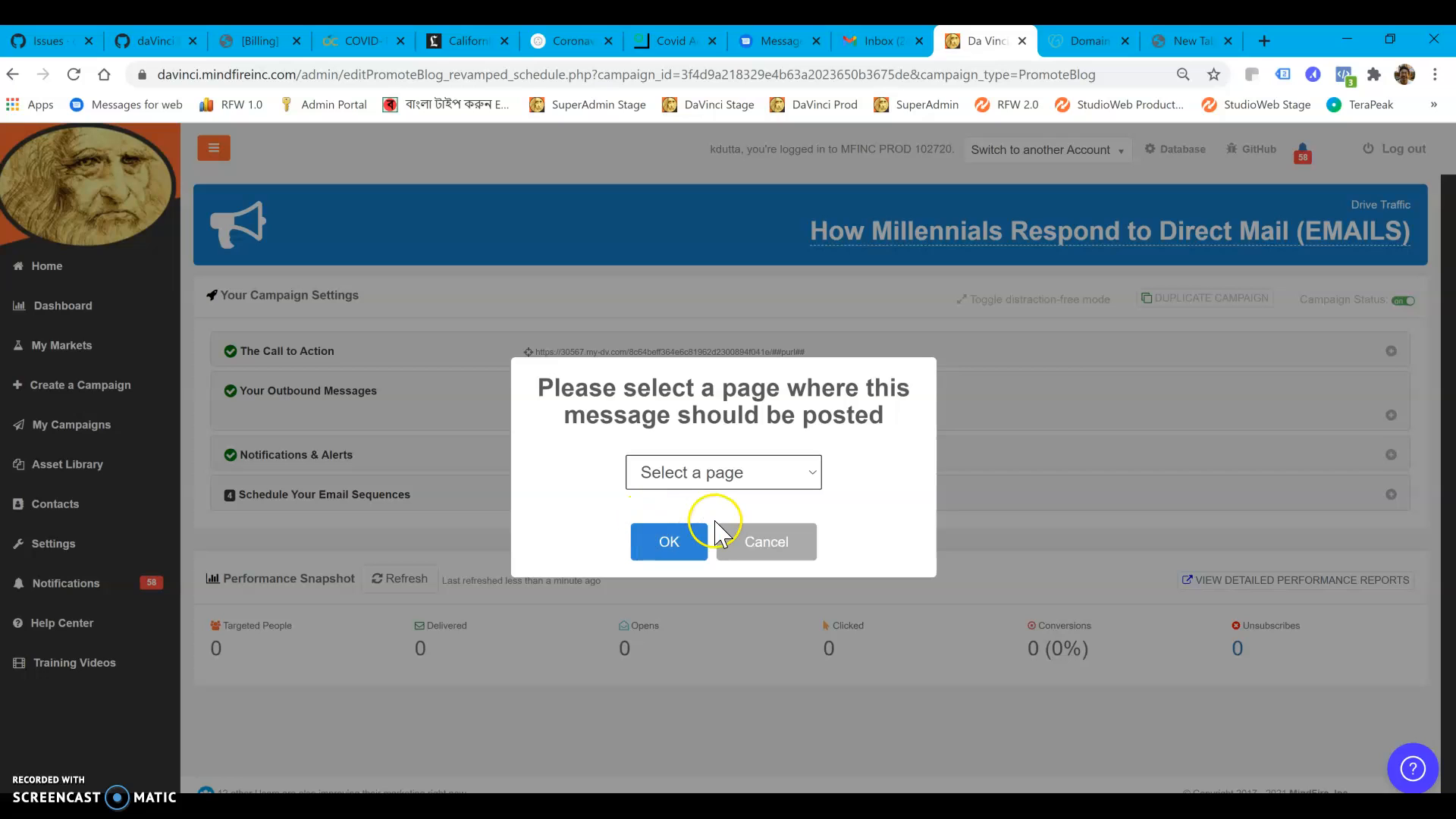
left_click(767, 541)
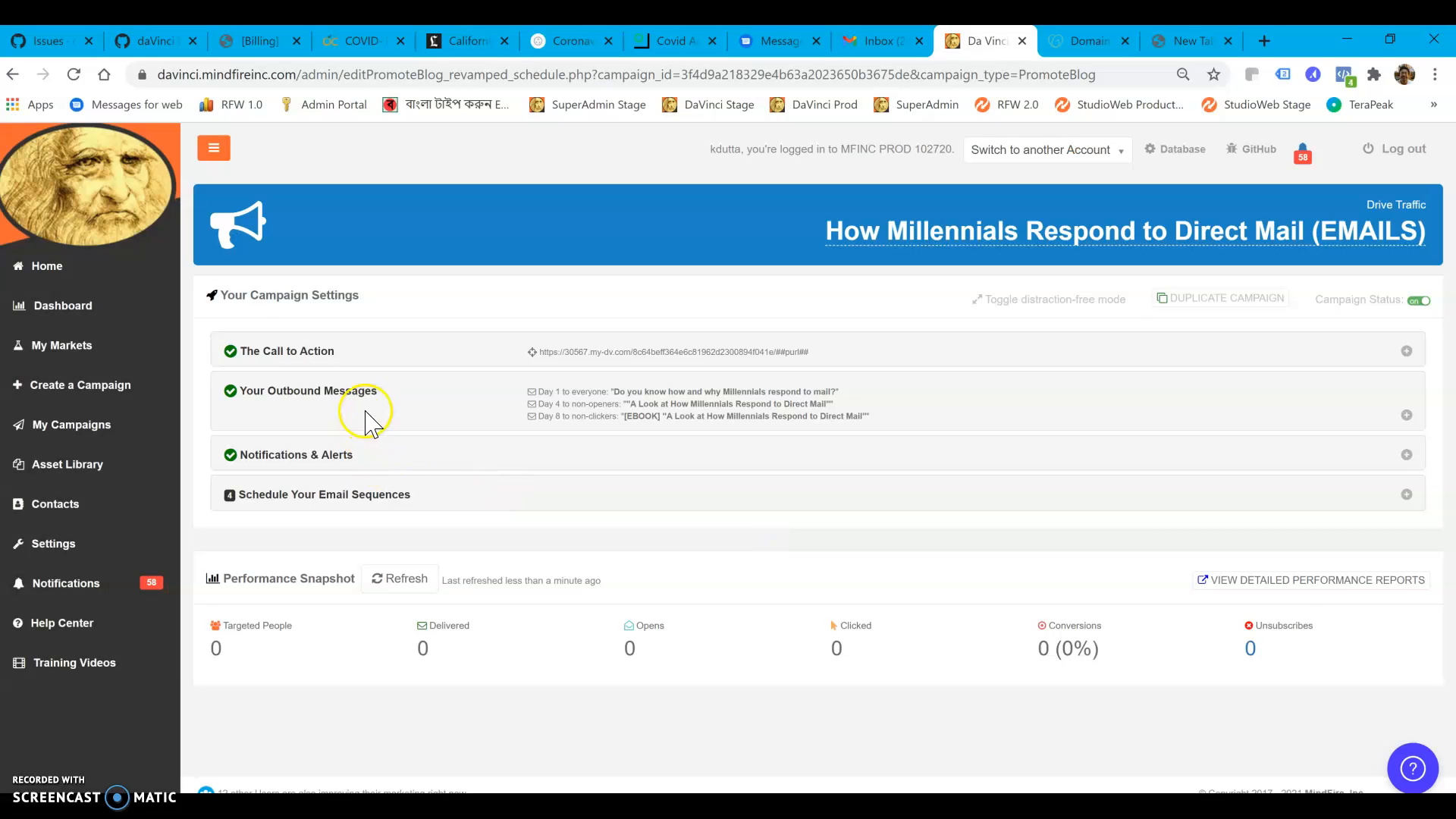
In Your Outbound Messages, set the Day 1 email's template to "Company: Logo and Button in Middle"
left_click(364, 389)
left_click(731, 595)
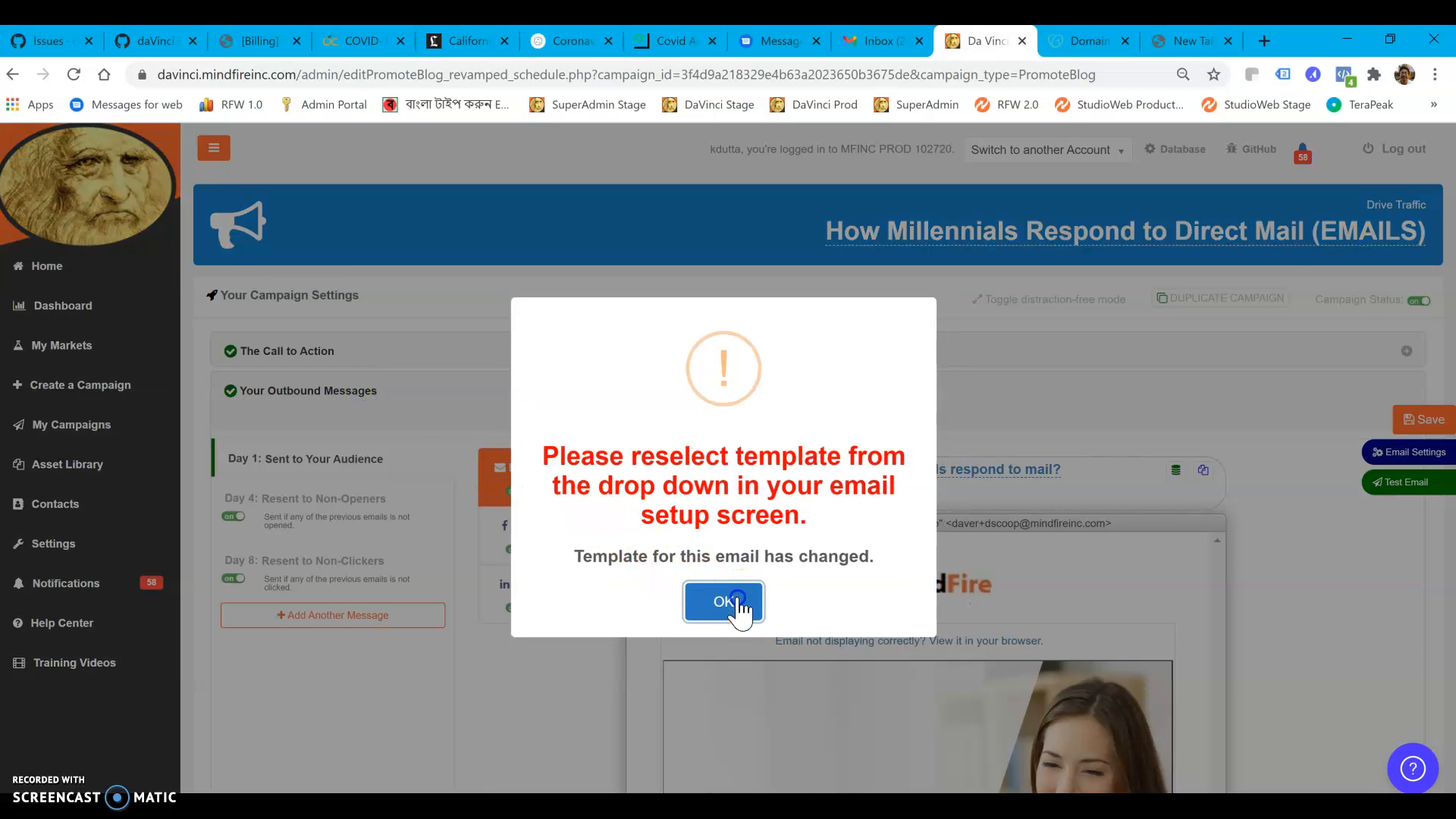
left_click(736, 603)
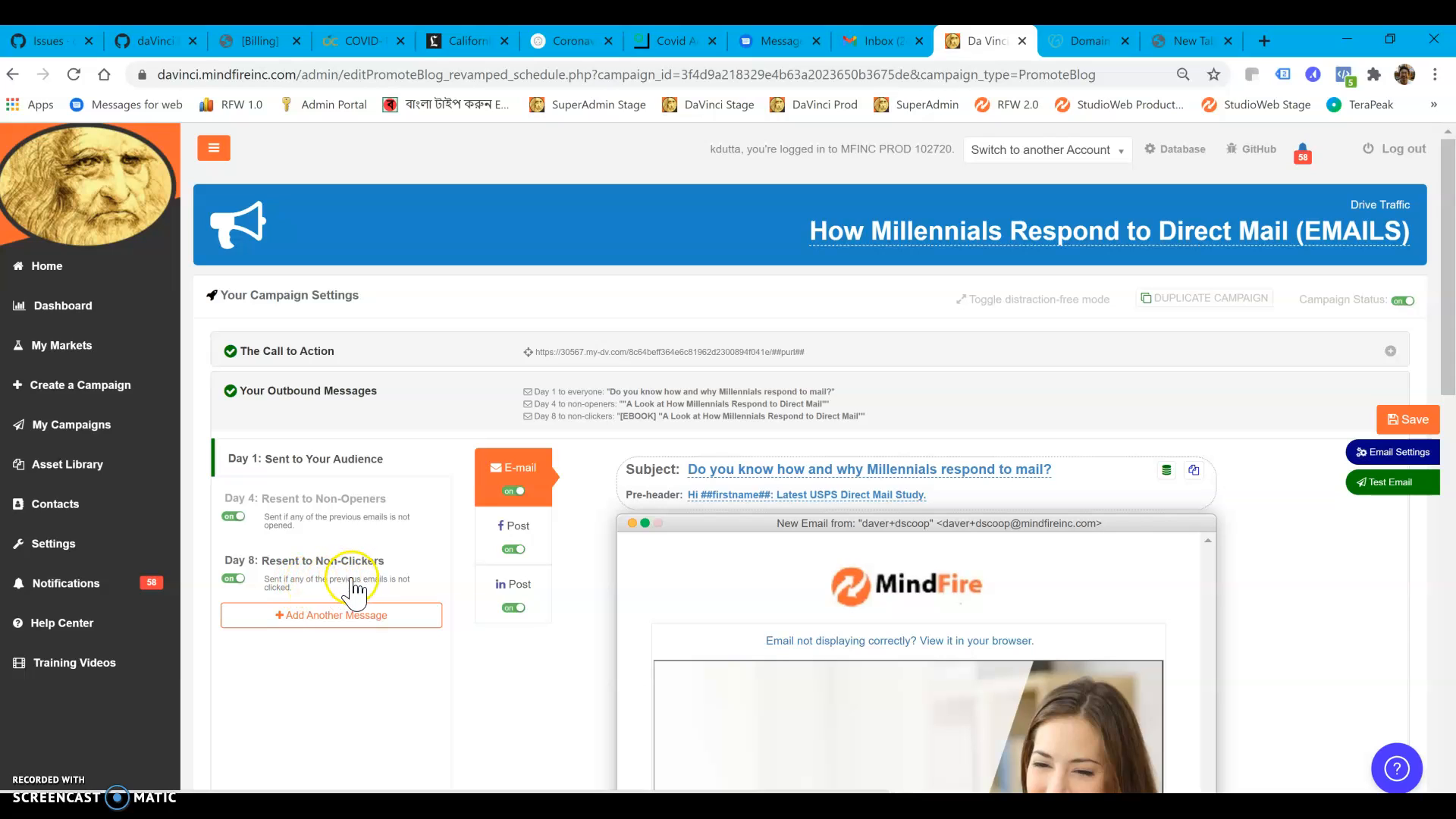
left_click(1379, 455)
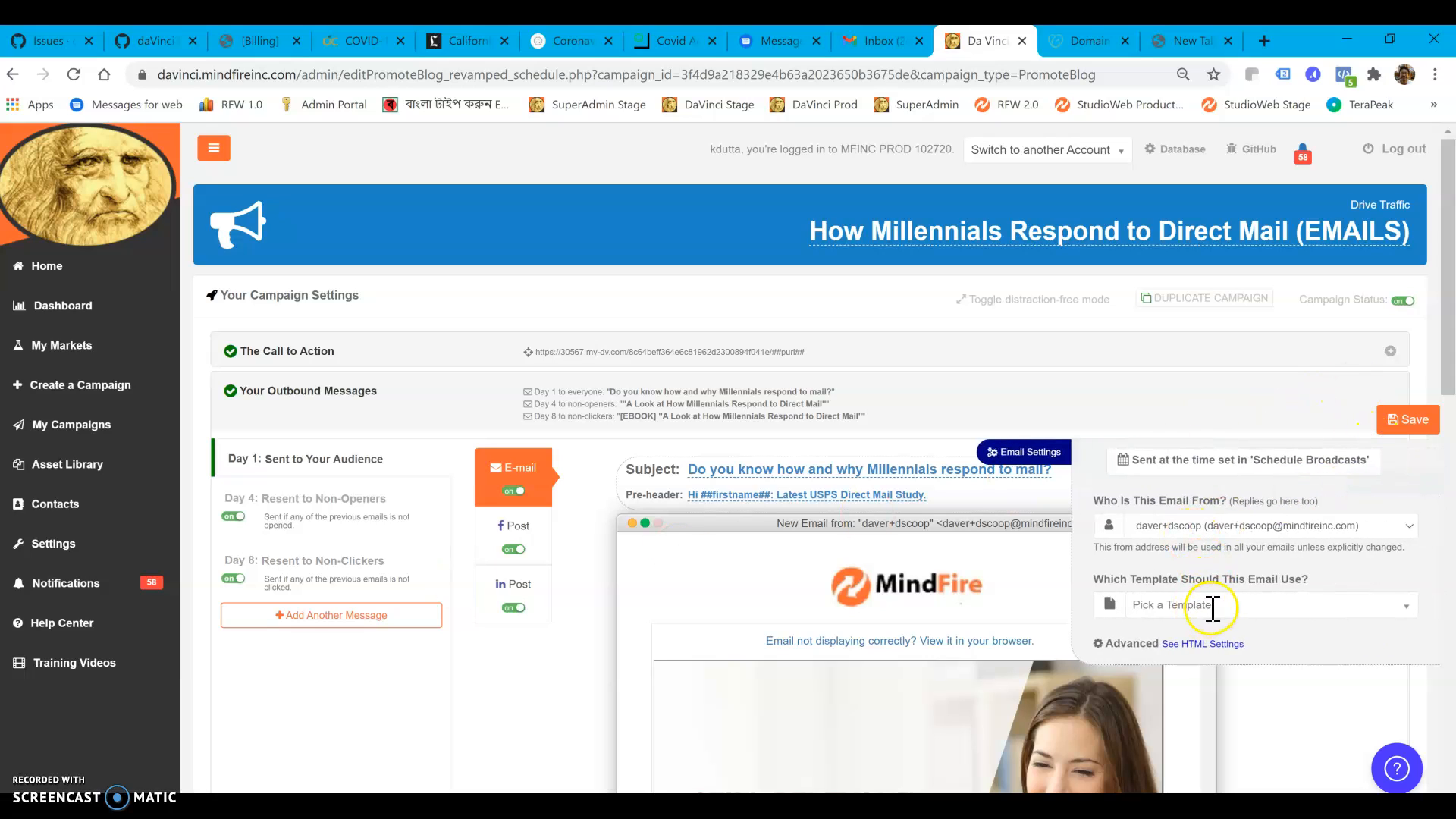
left_click(1218, 605)
left_click_drag(1403, 475, 1399, 552)
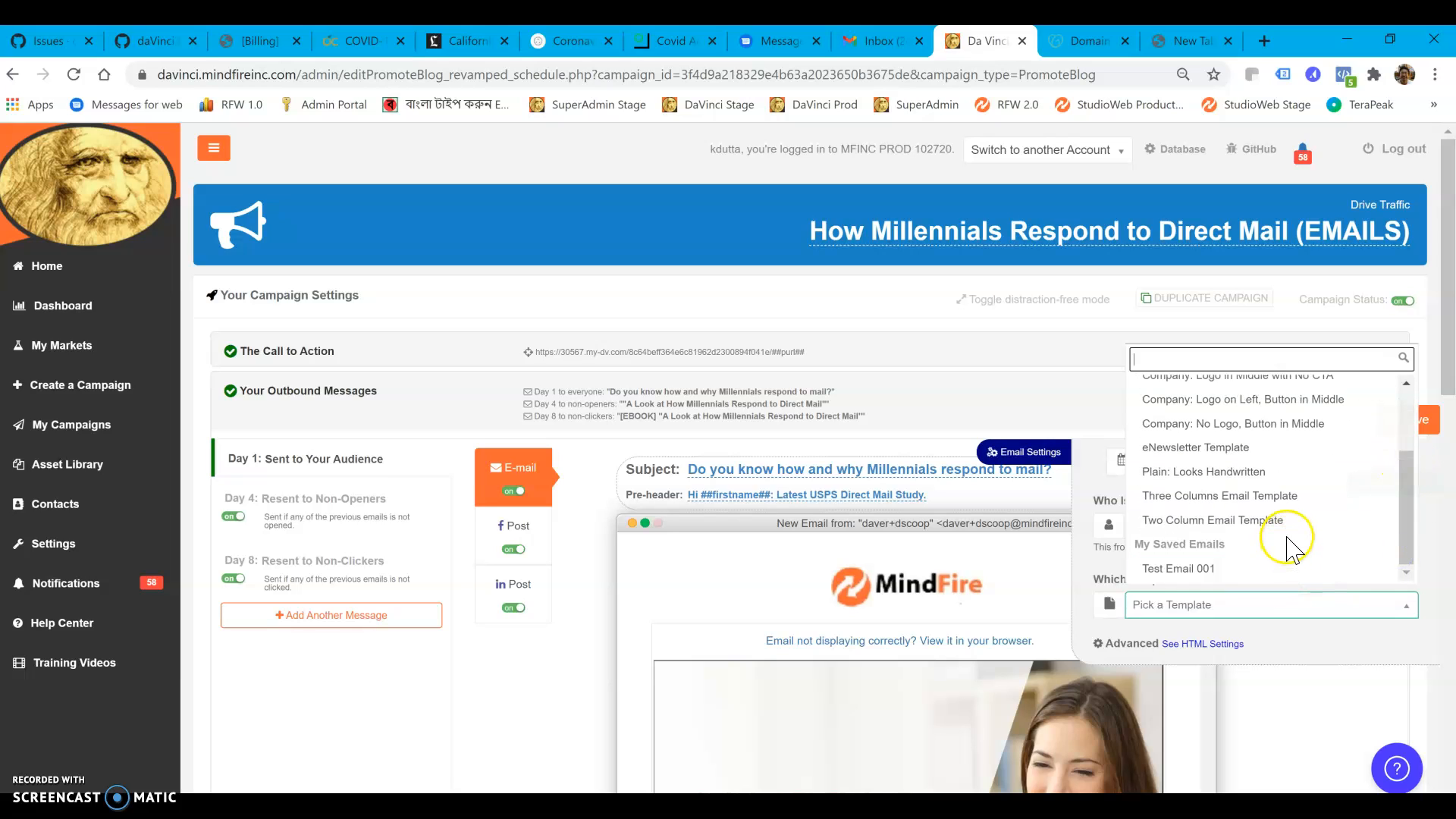
scroll(1289, 531, "up", 3)
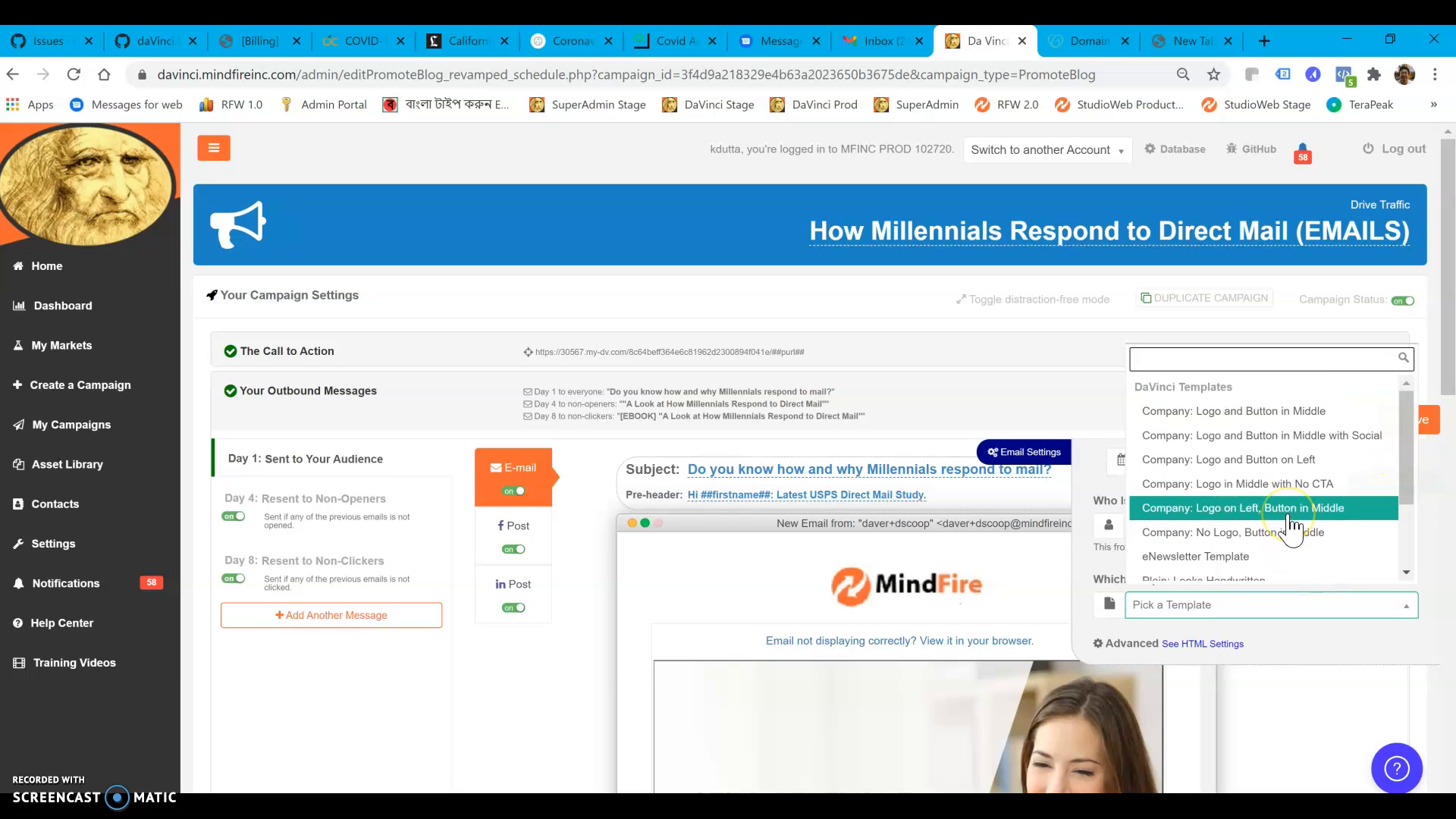
left_click(1314, 414)
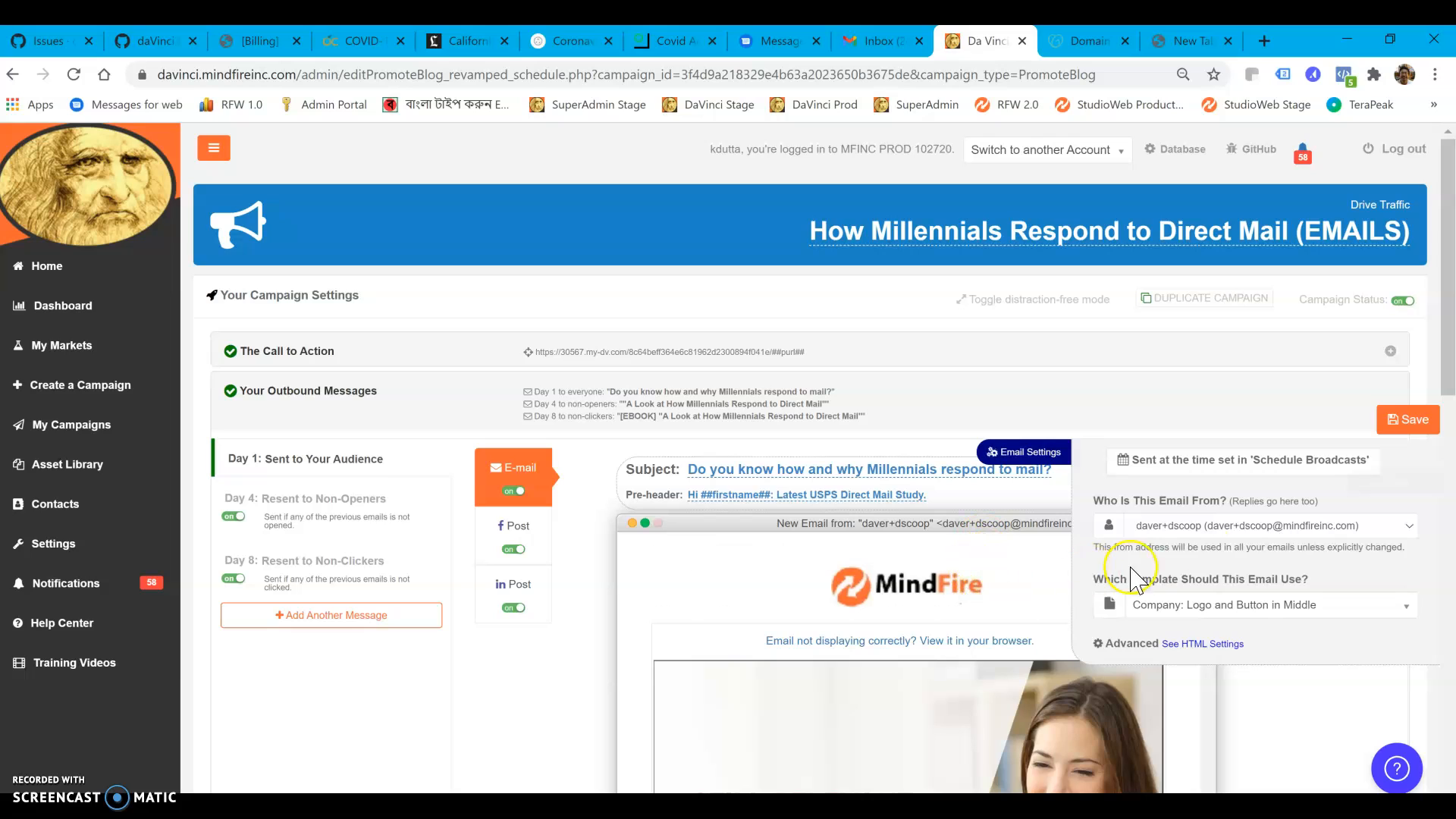
Choose the logged-in account holder's mindfireinc.com address as the Day 1 email's sender, and save the changes while switching to the Day 4 email
left_click(1256, 528)
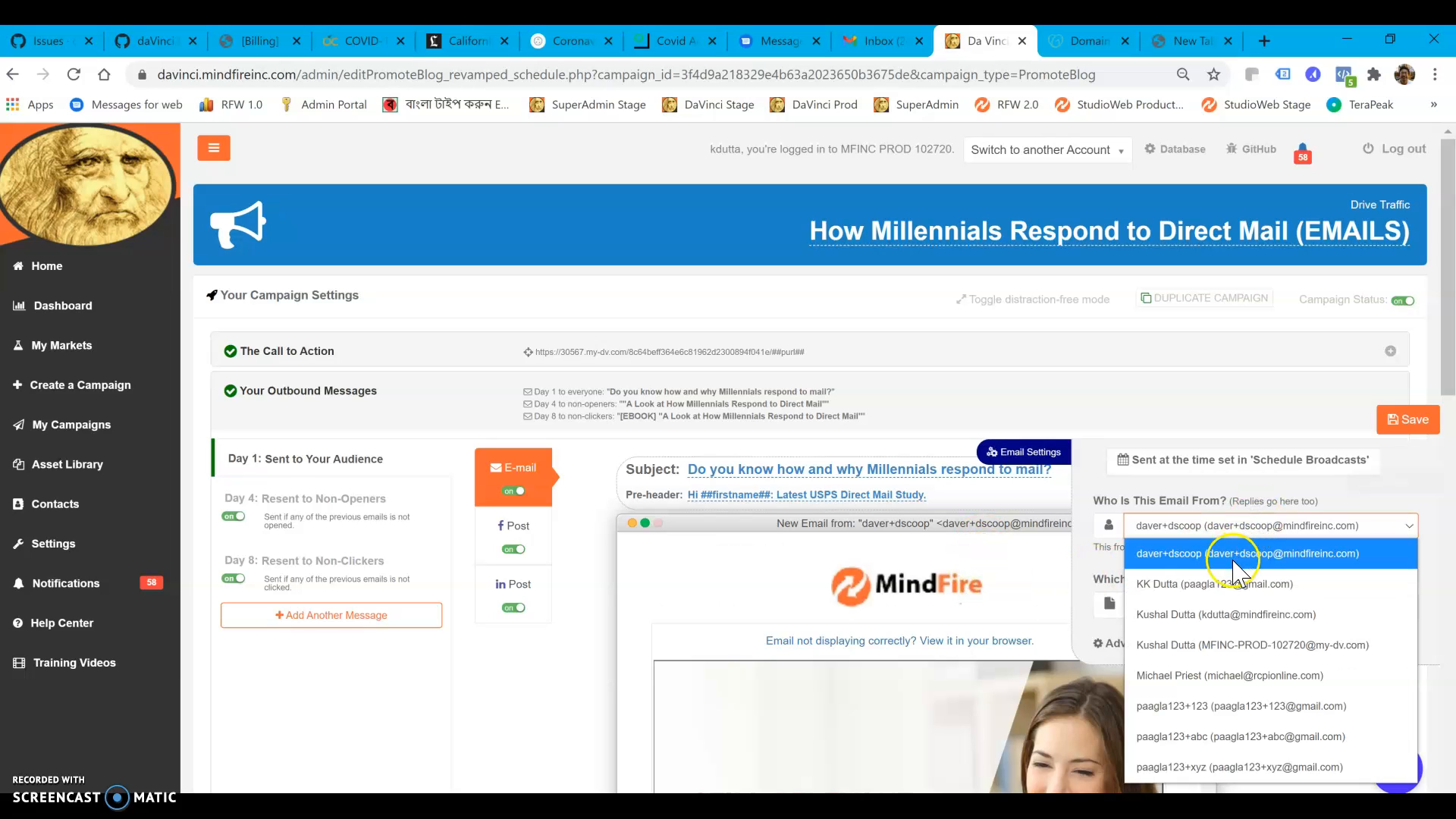
left_click(1232, 612)
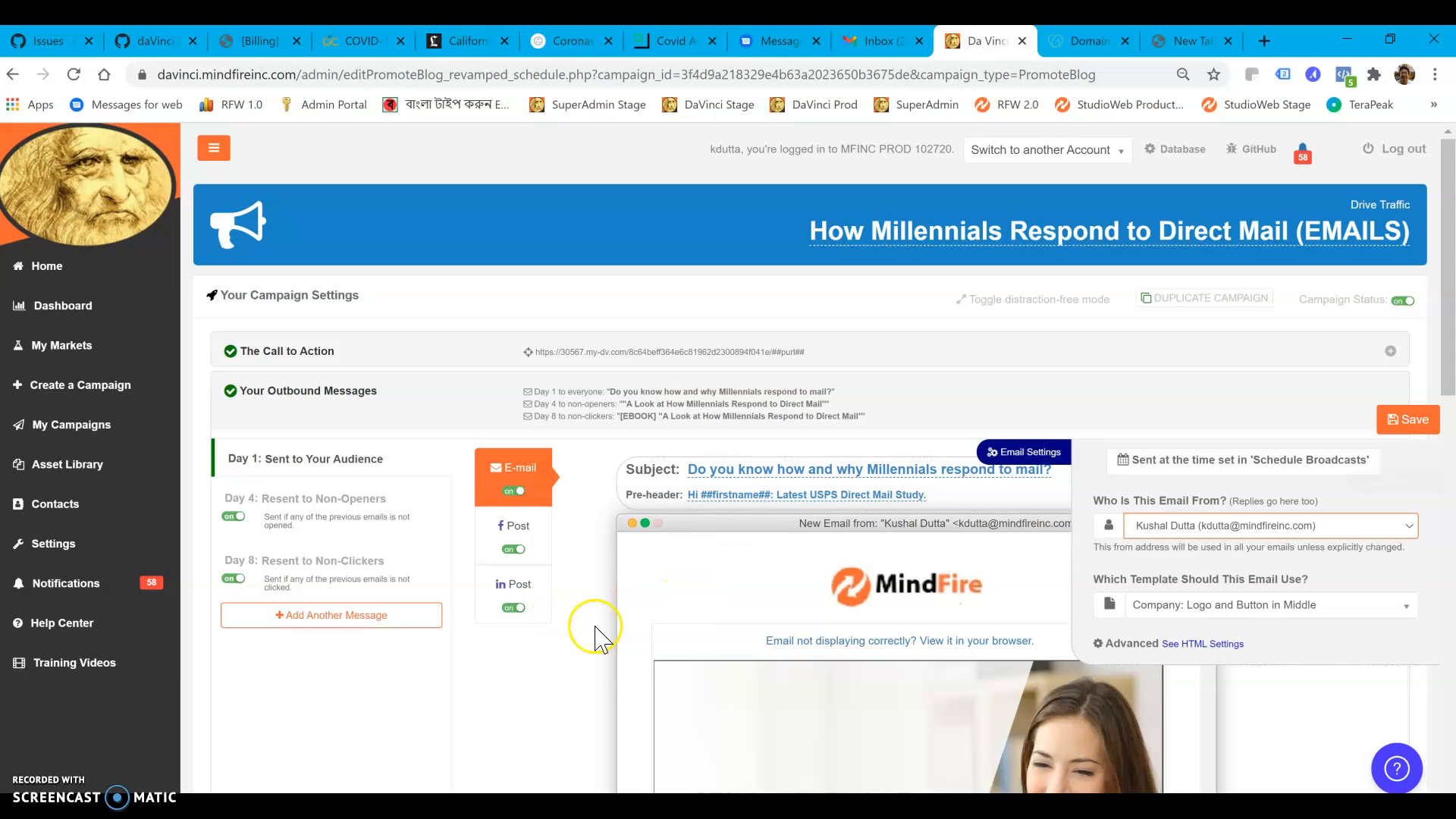
left_click(311, 515)
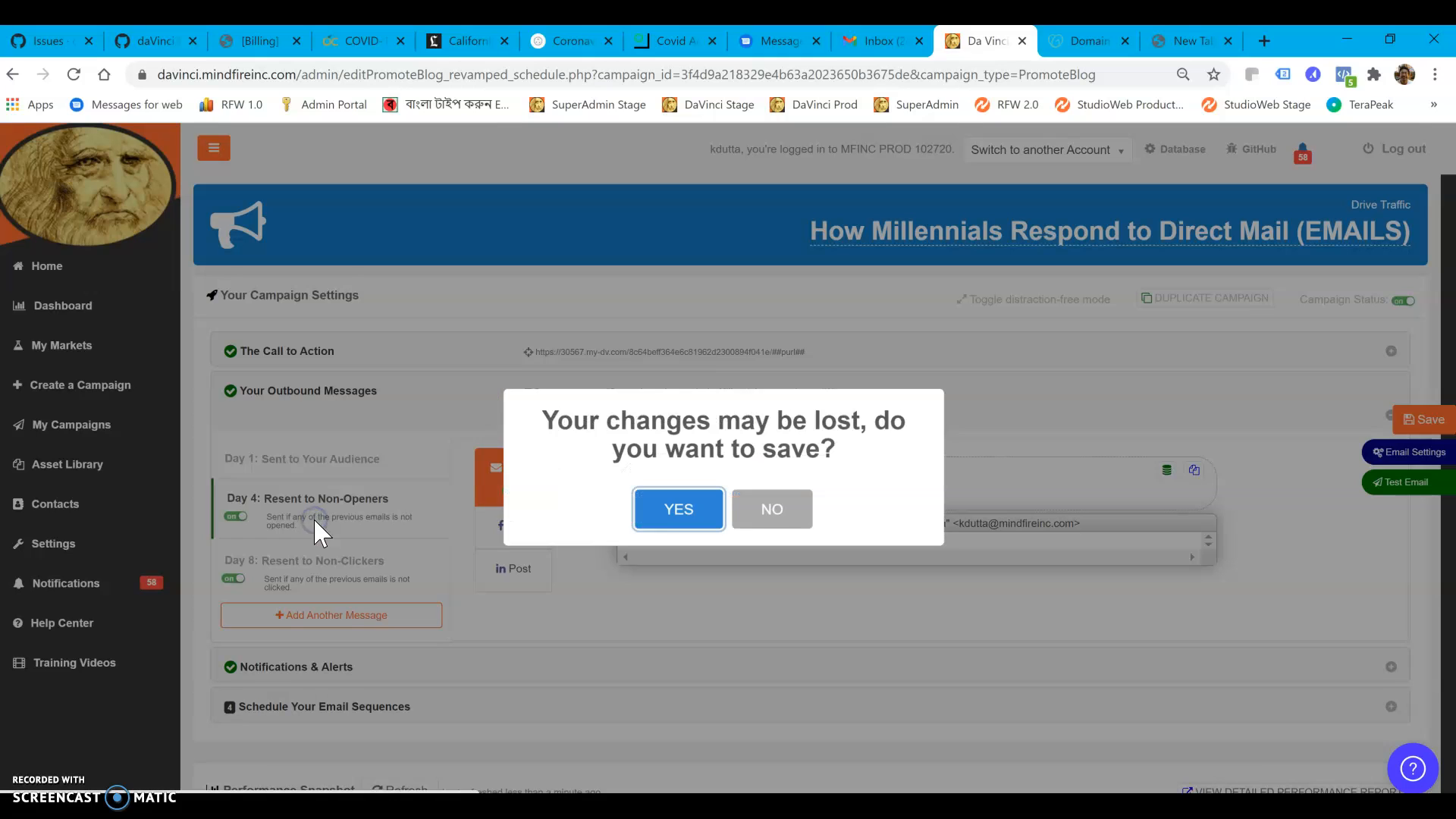
left_click(709, 504)
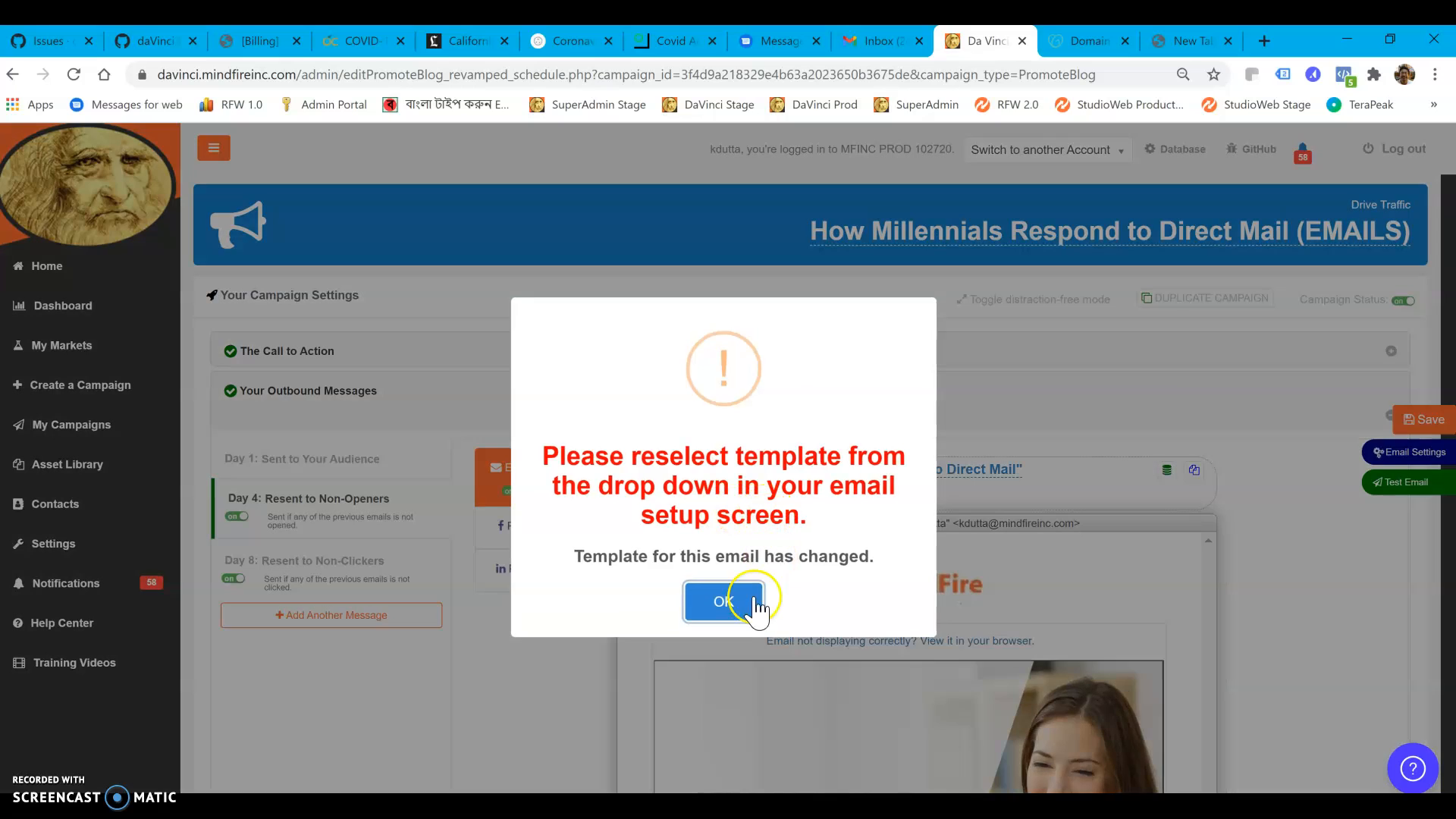
In the Day 4 non-openers email's settings, set the send time to 07:00AM
left_click(724, 602)
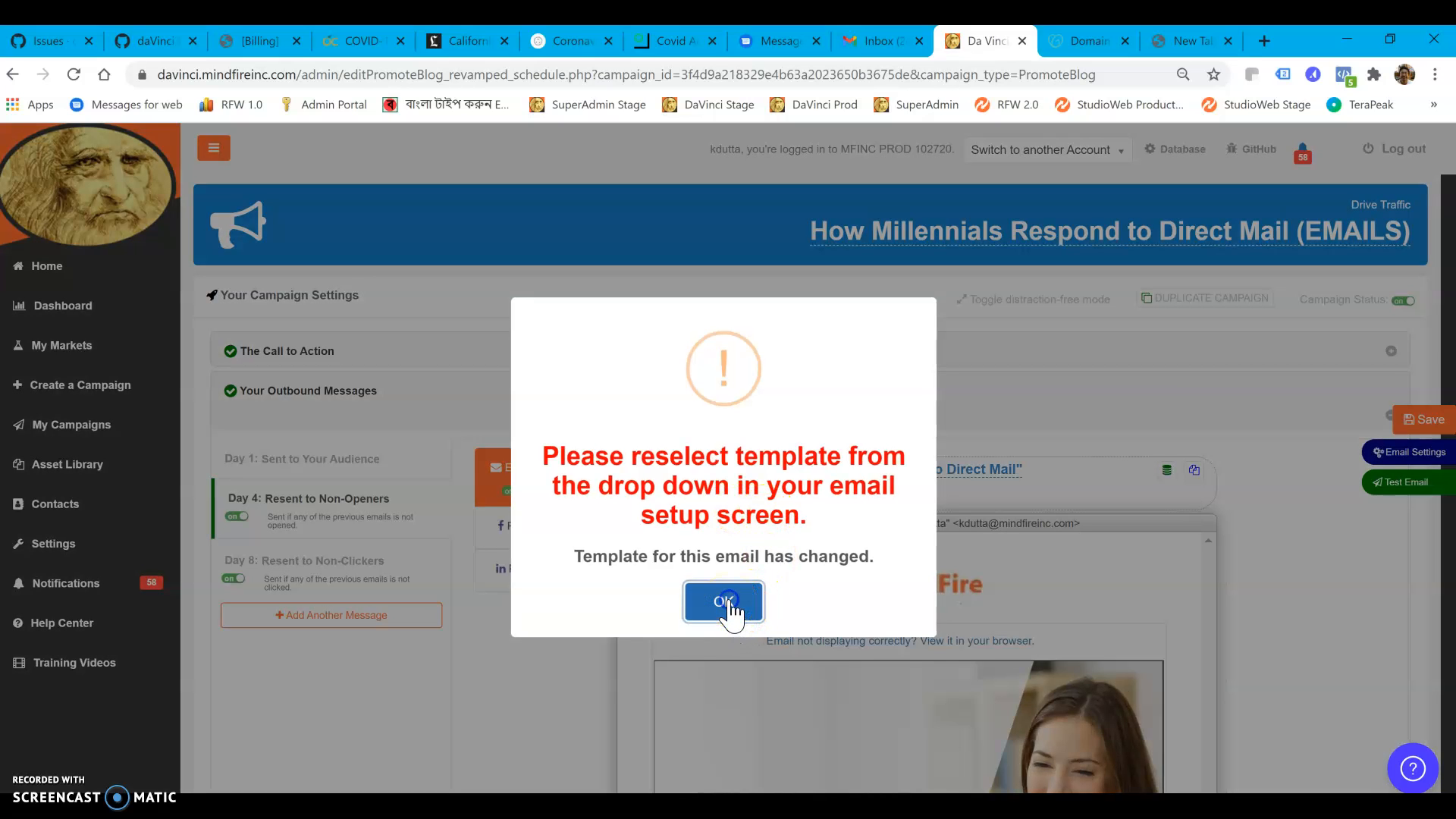
left_click(1390, 452)
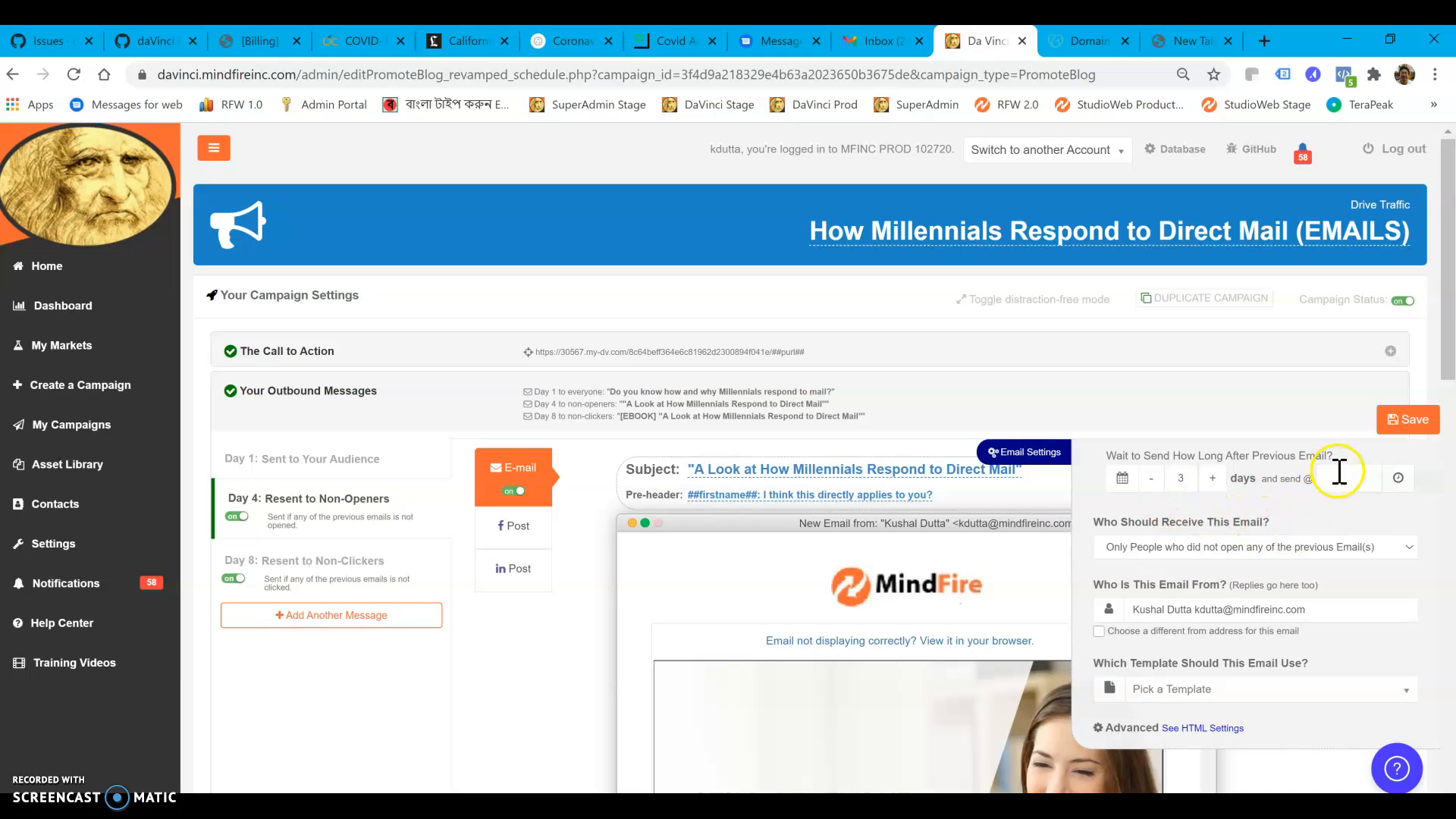
left_click(1353, 475)
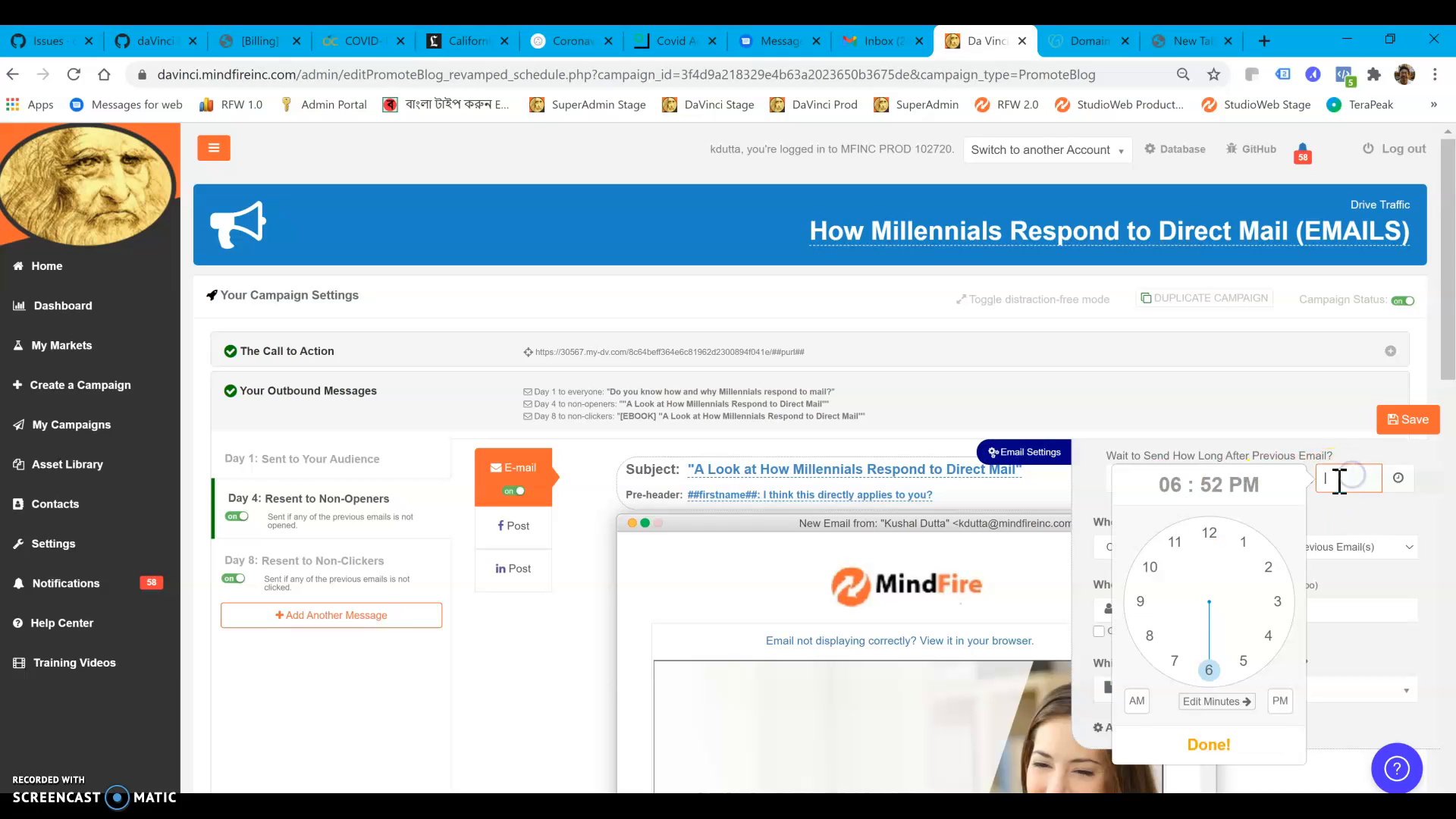
left_click(1178, 667)
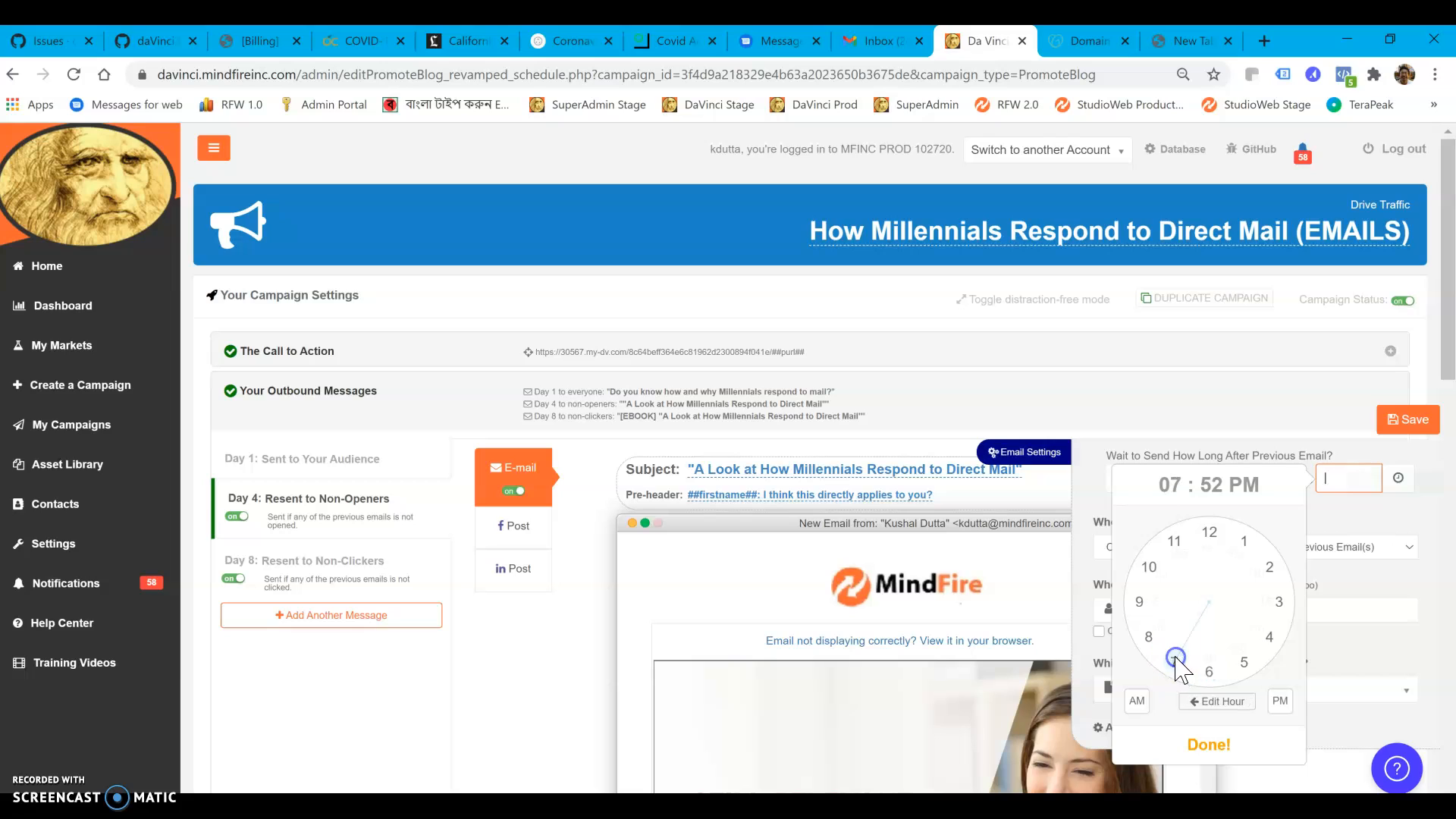
left_click(1208, 549)
left_click(1137, 701)
left_click(1209, 743)
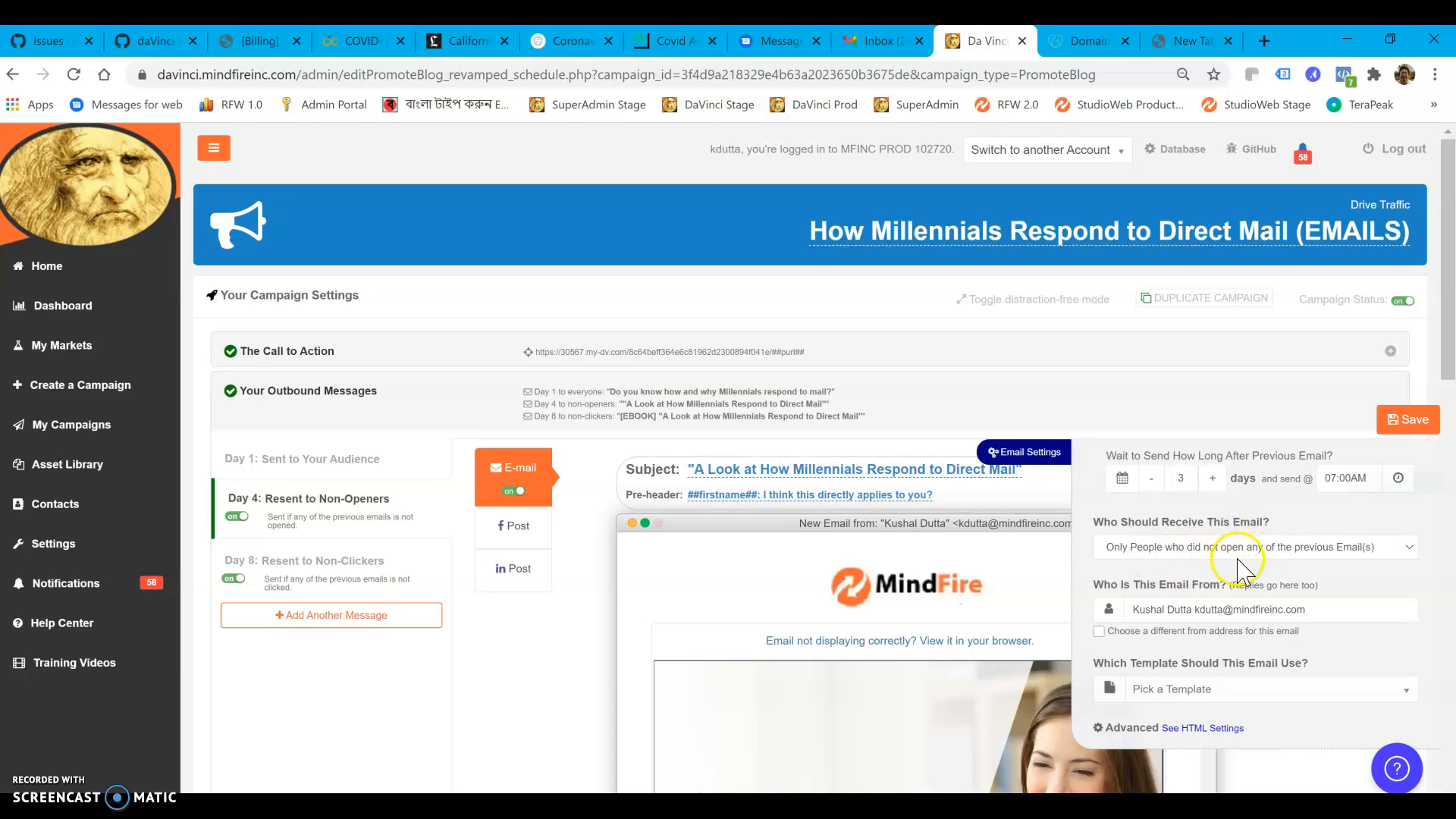
Set the Day 4 email's template to "Company: Logo and Button in Middle" and save the message
left_click(1220, 690)
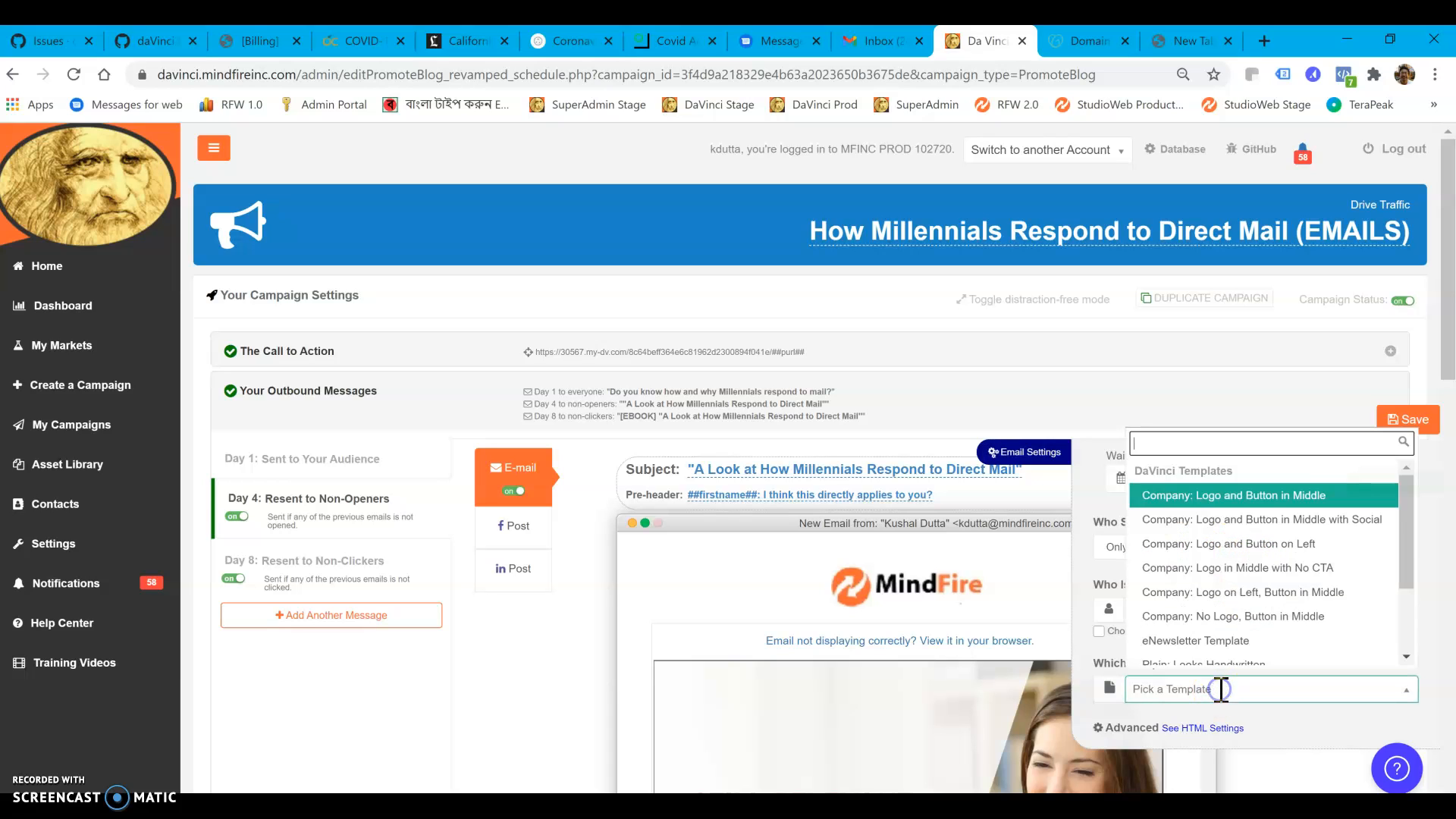
left_click(1232, 485)
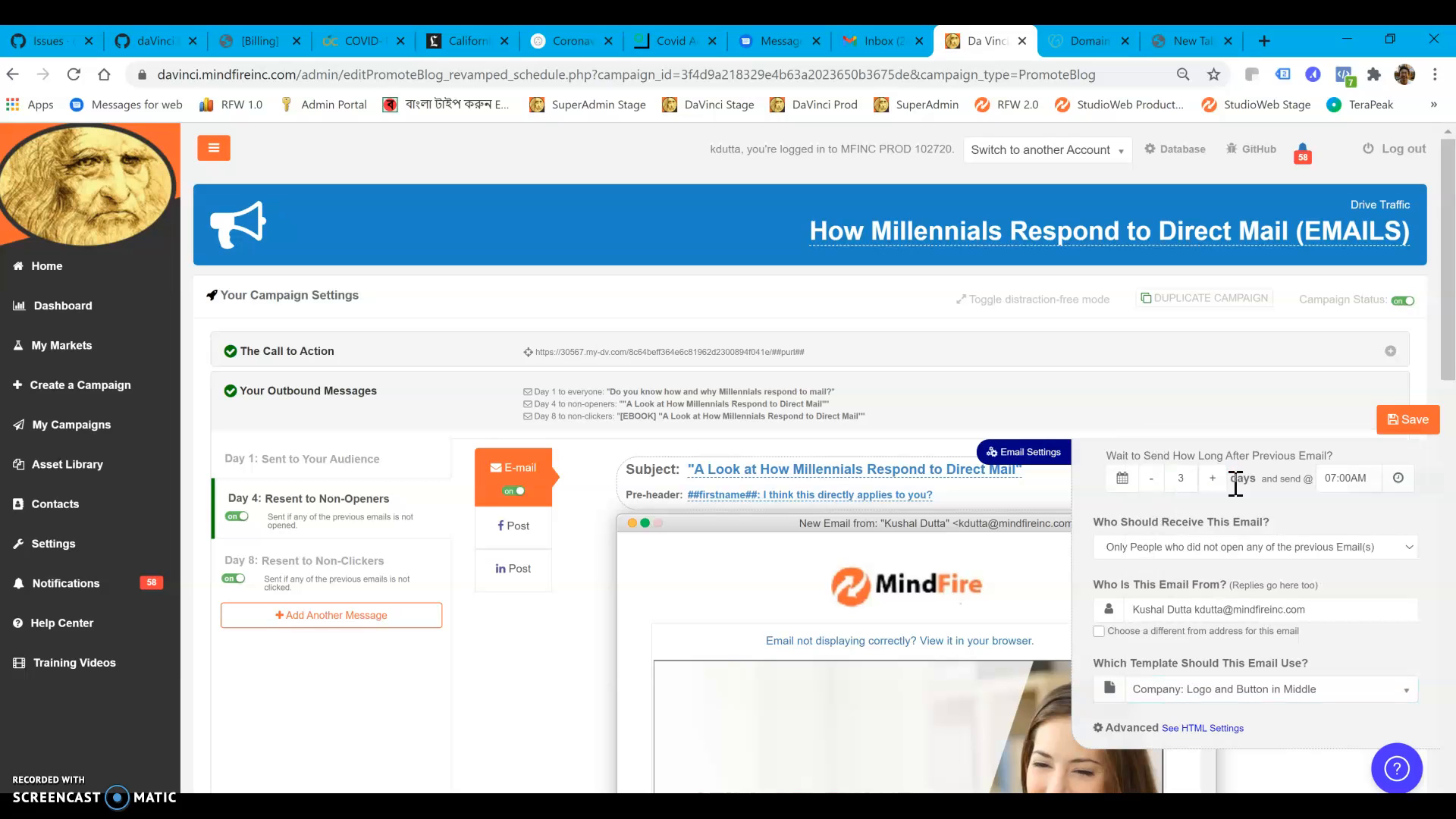
left_click(1418, 420)
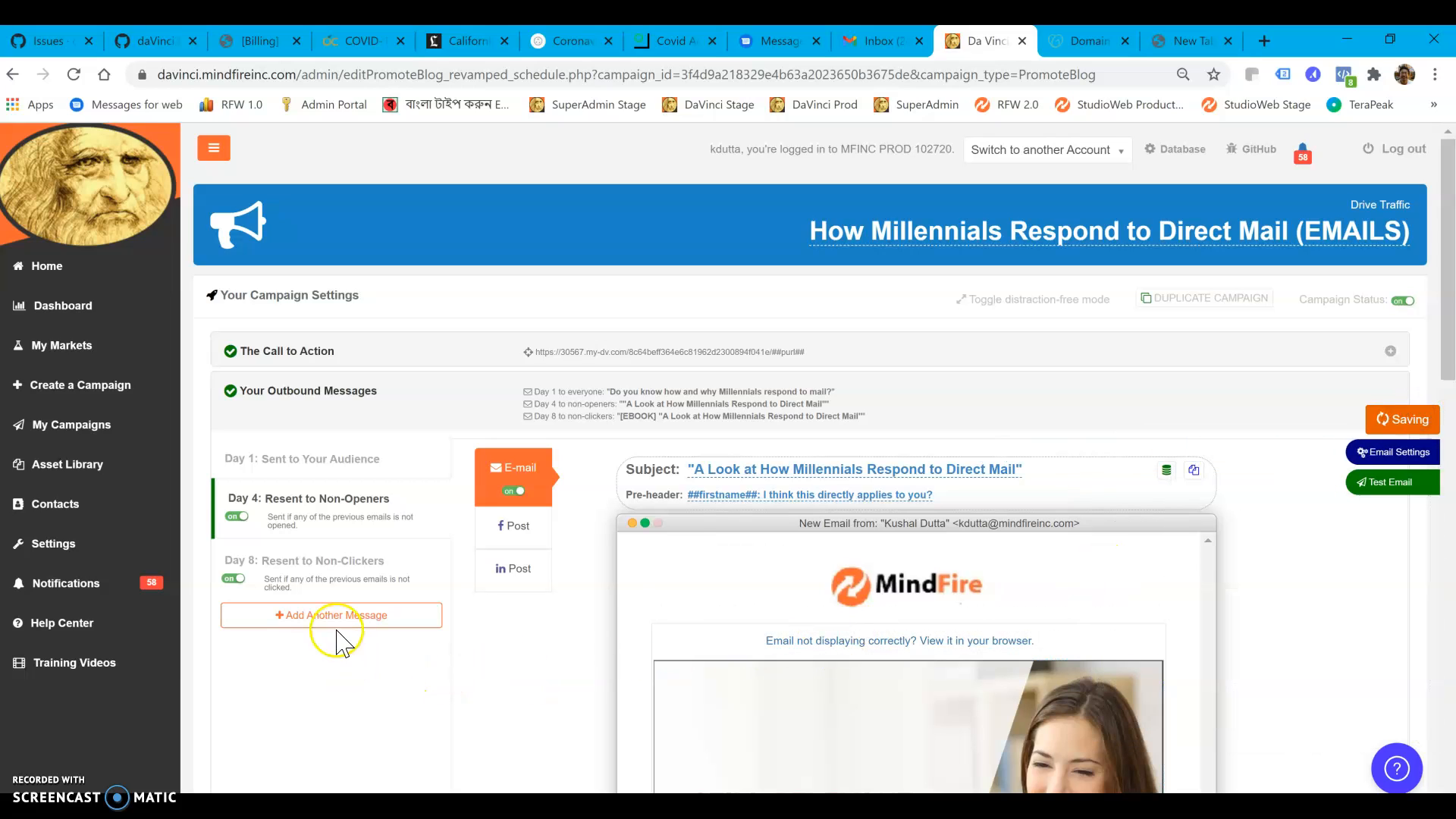
Open the Day 8 email's settings and set its send time to 09:00AM
left_click(335, 584)
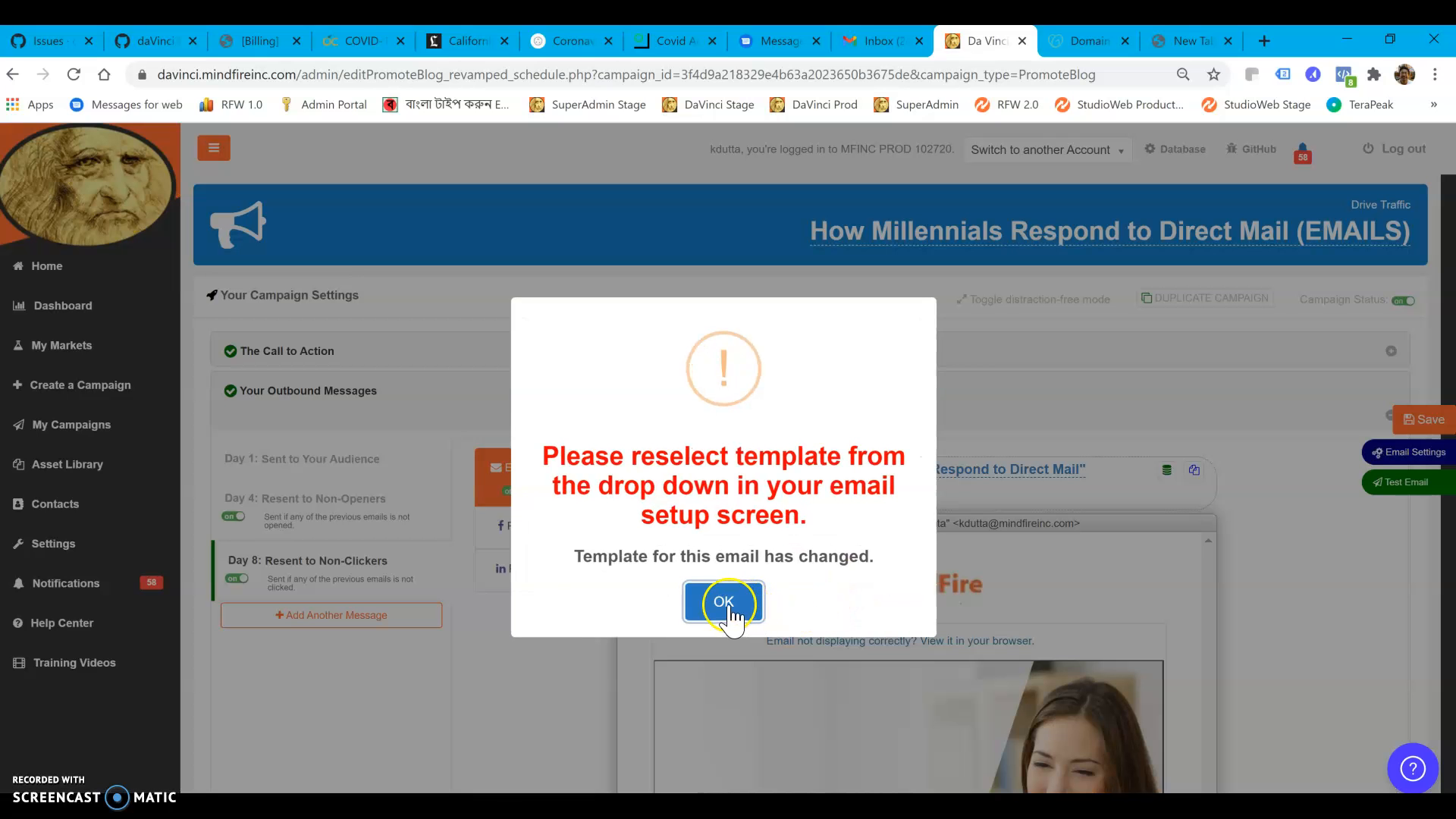
left_click(724, 603)
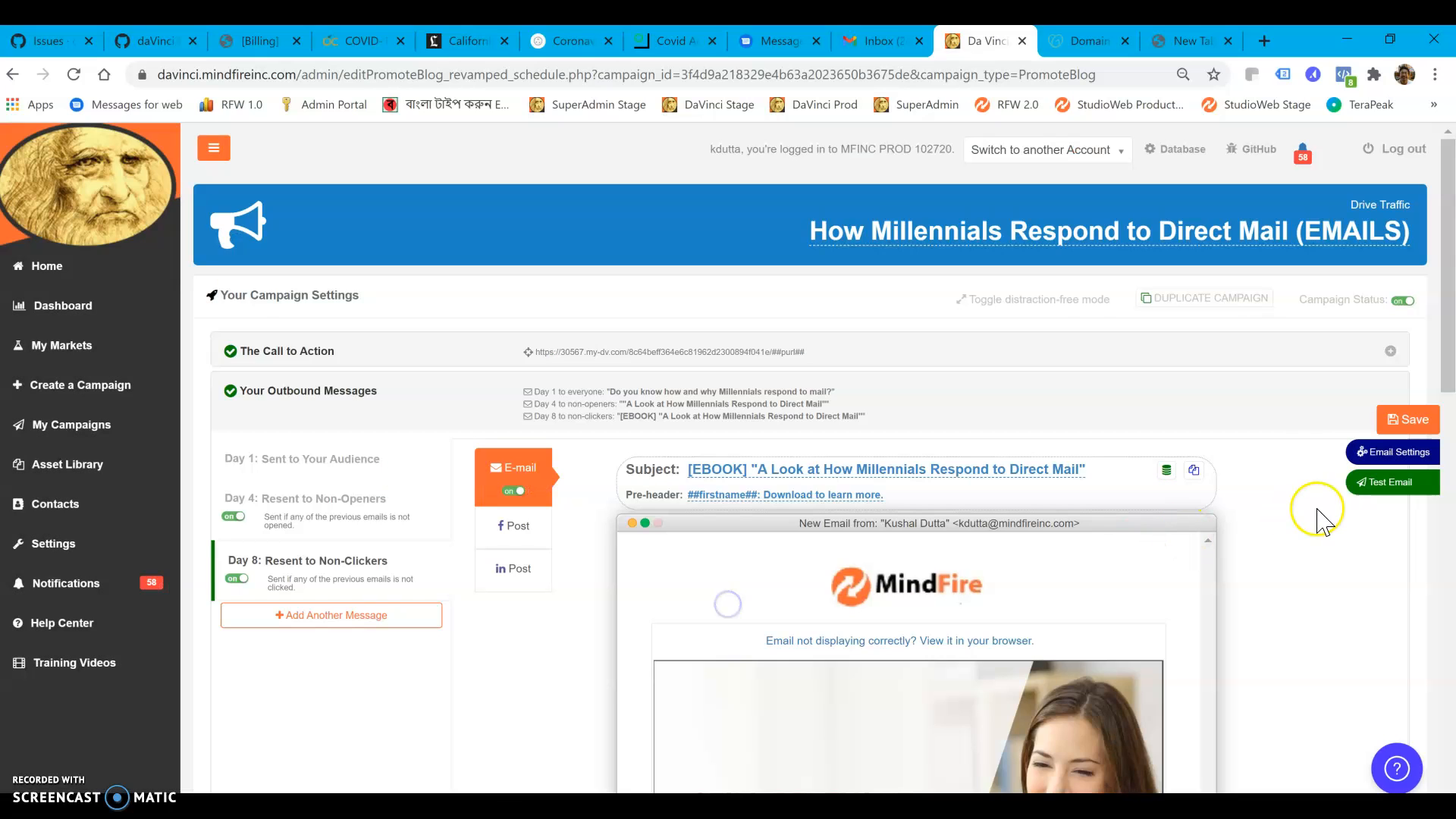
left_click(1397, 455)
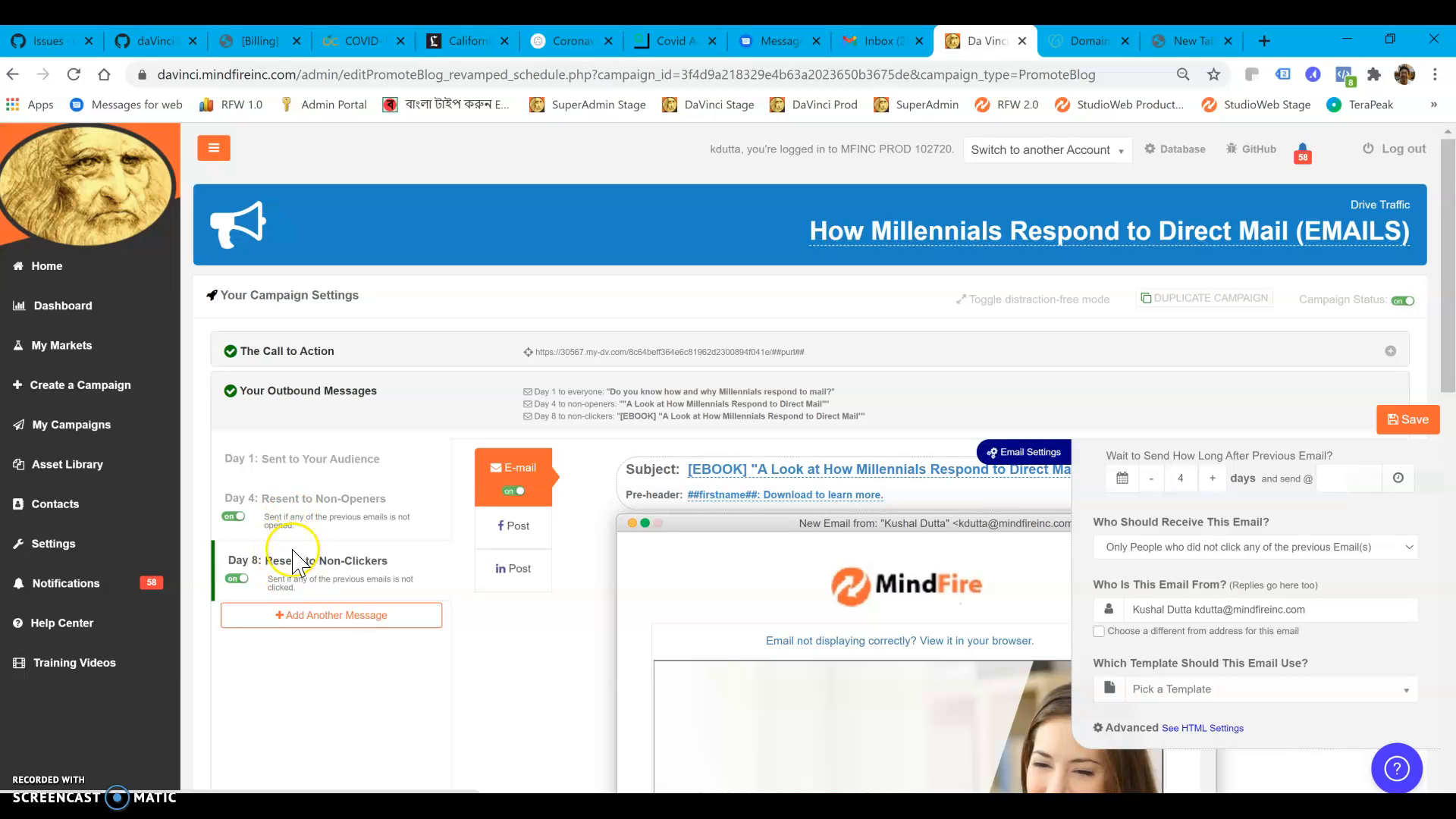
left_click(1348, 472)
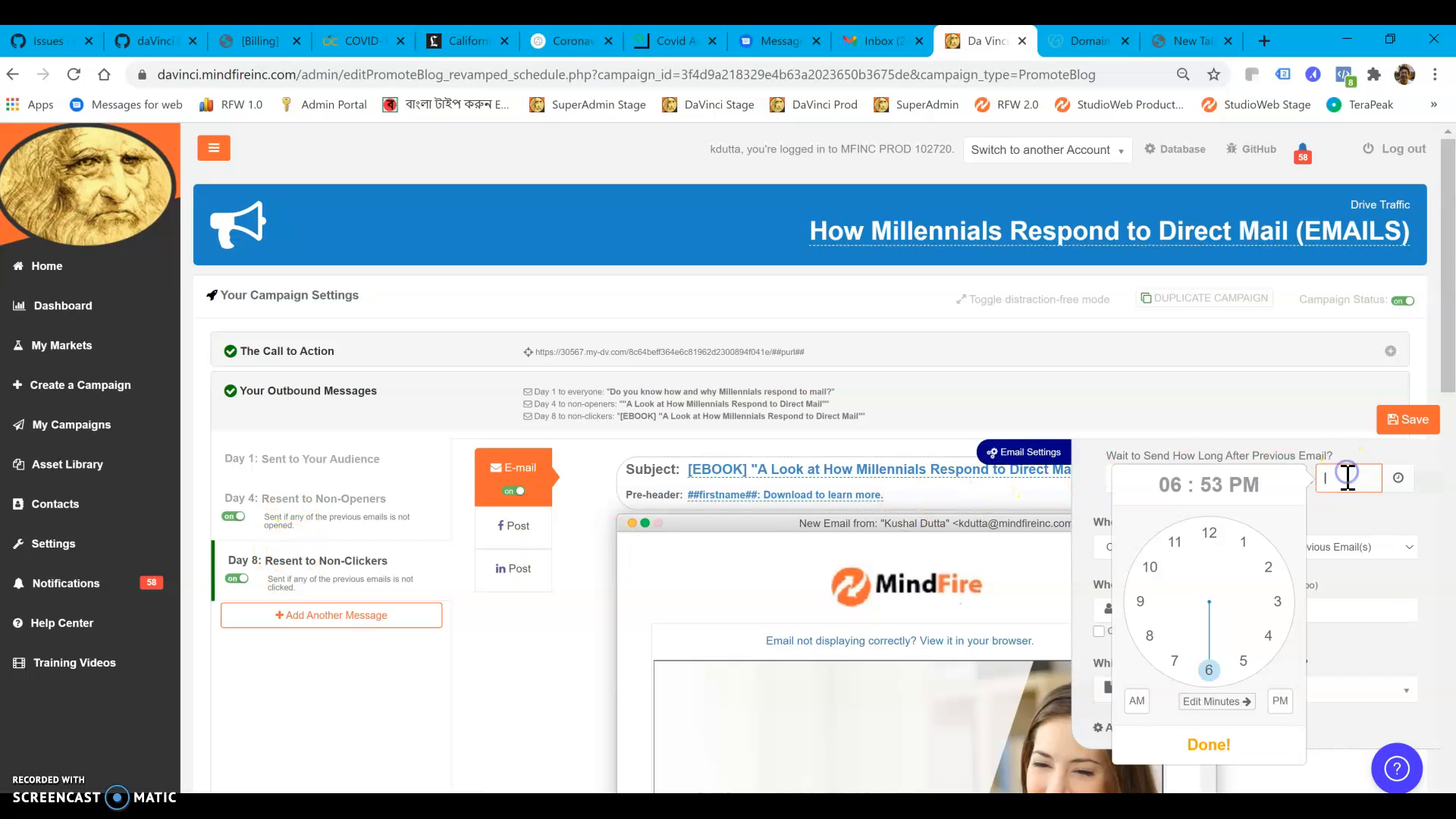
left_click(1143, 604)
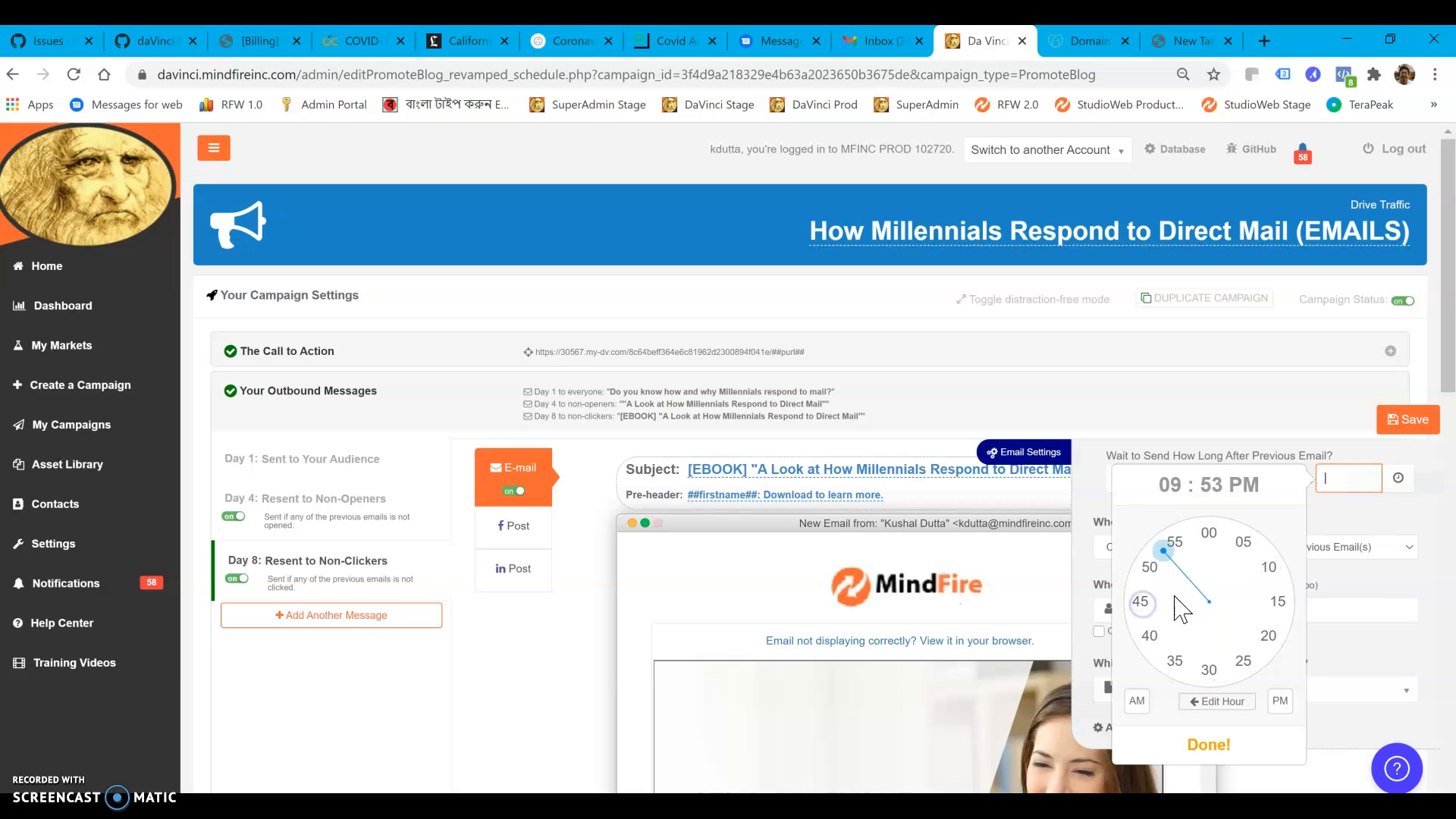
left_click(1209, 536)
left_click(1137, 699)
left_click(1226, 745)
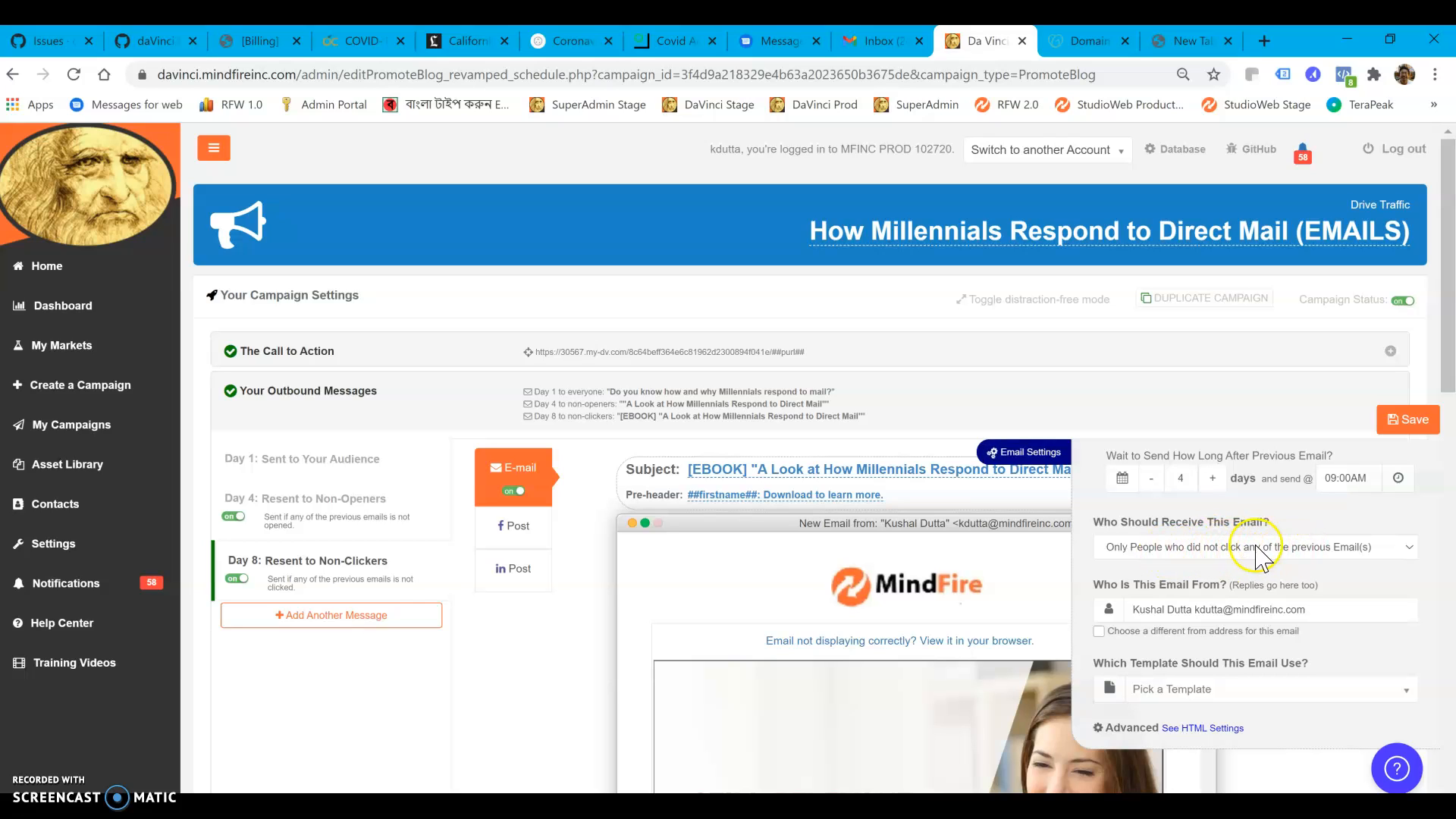
Send the Day 8 email to "Only People who did not open any of the previous Email(s)", using the "Company: Logo and Button in Middle" template
left_click(1297, 548)
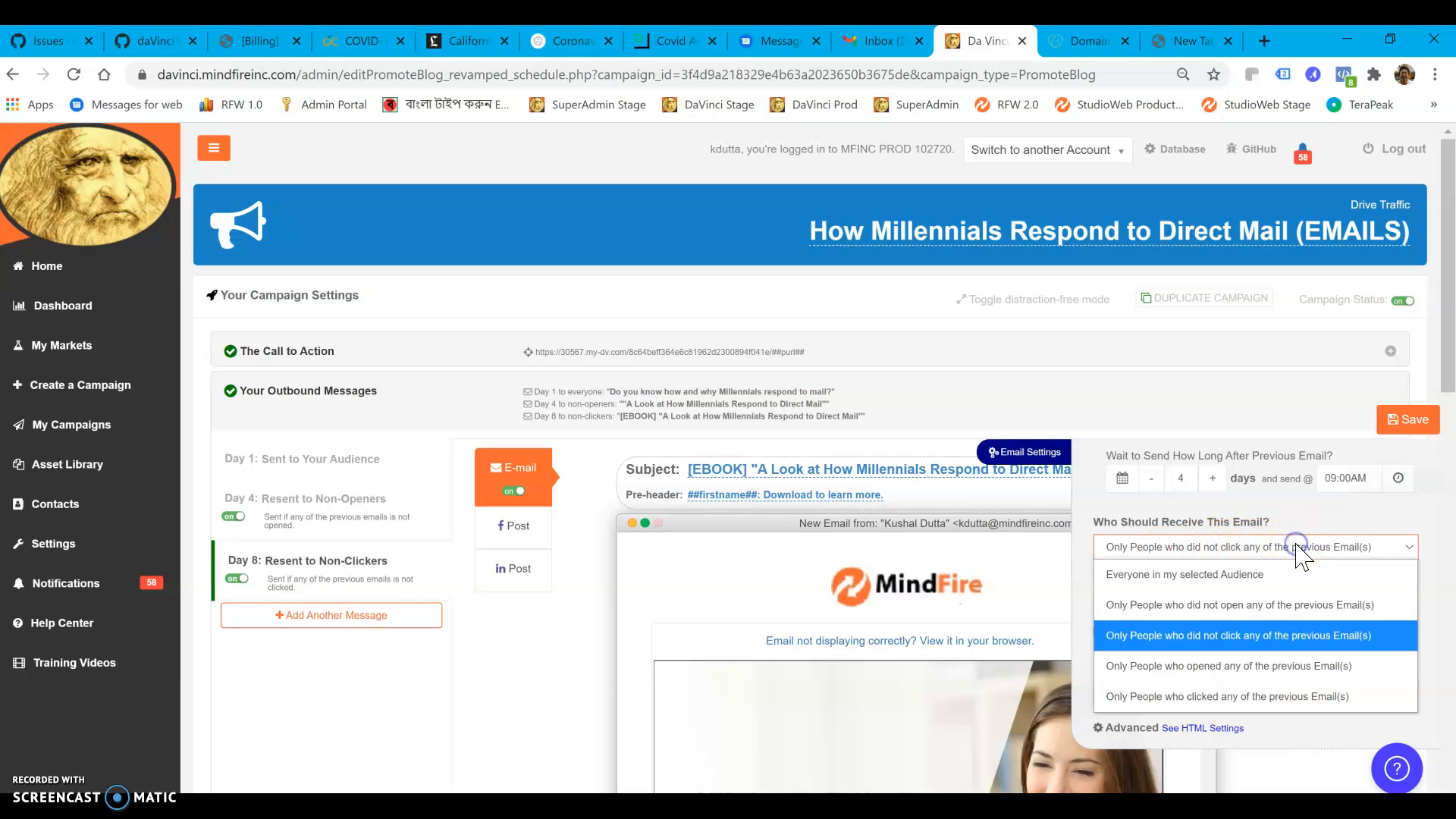
left_click(1256, 610)
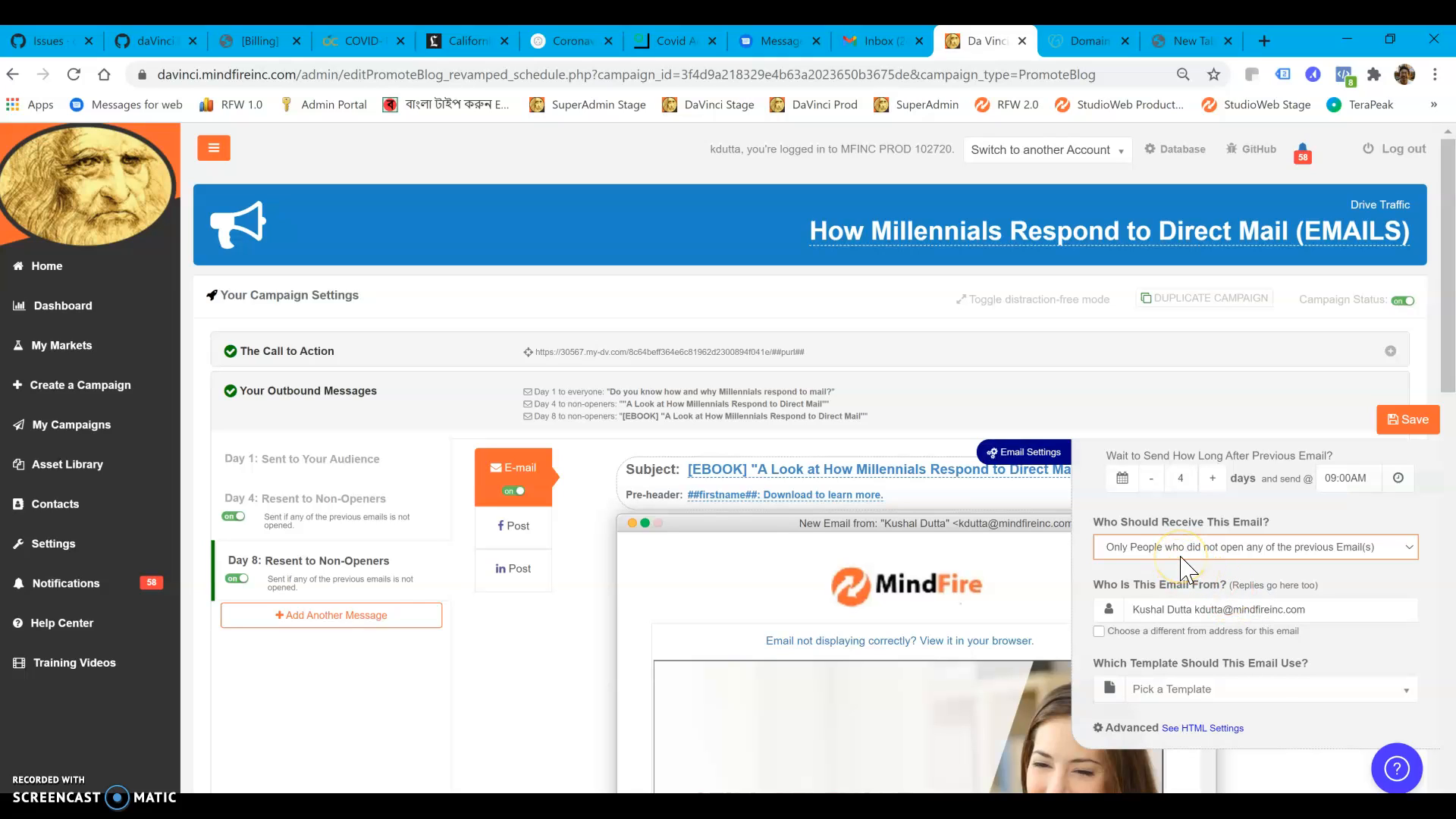
left_click(1257, 686)
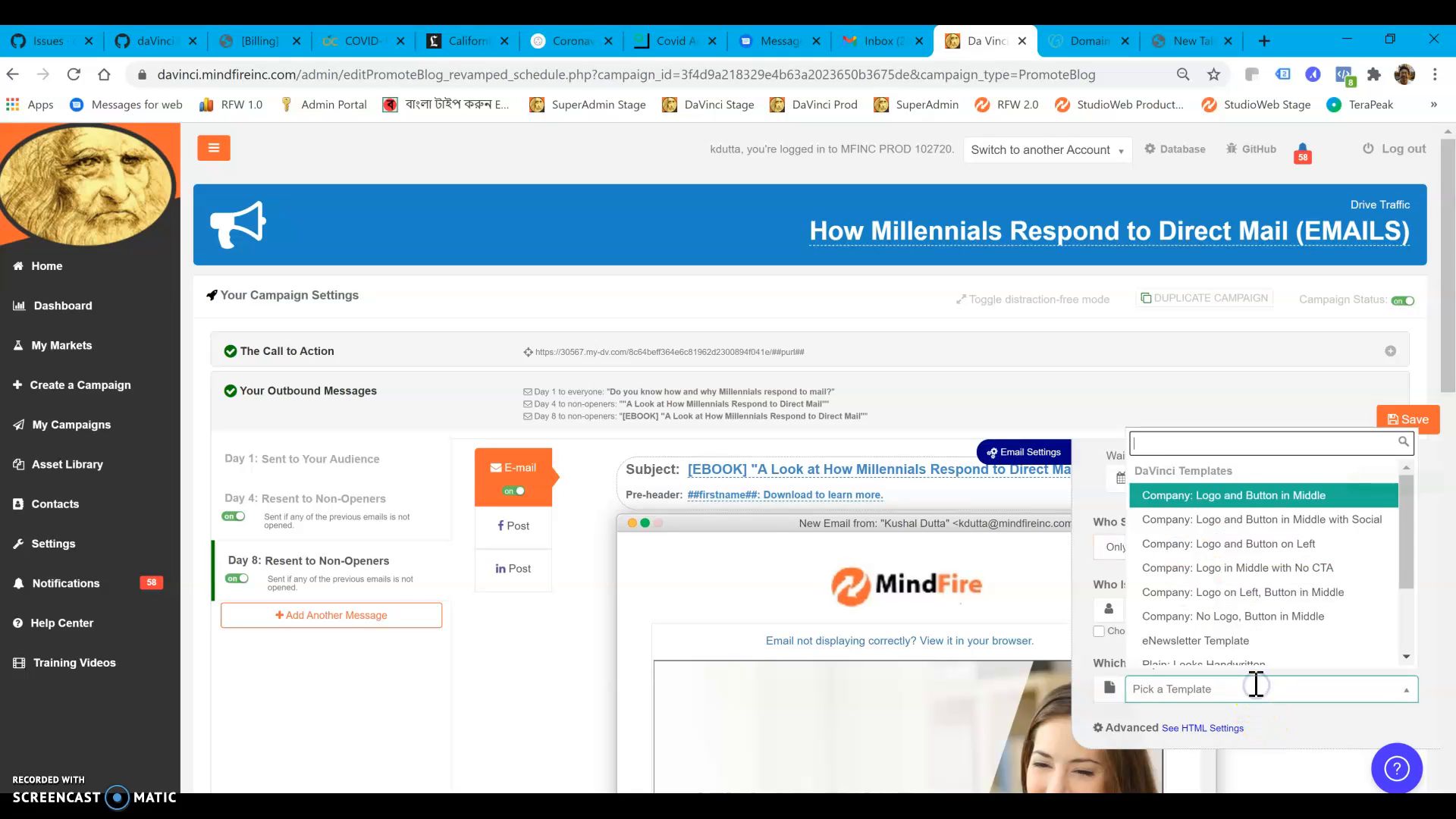
left_click(1240, 486)
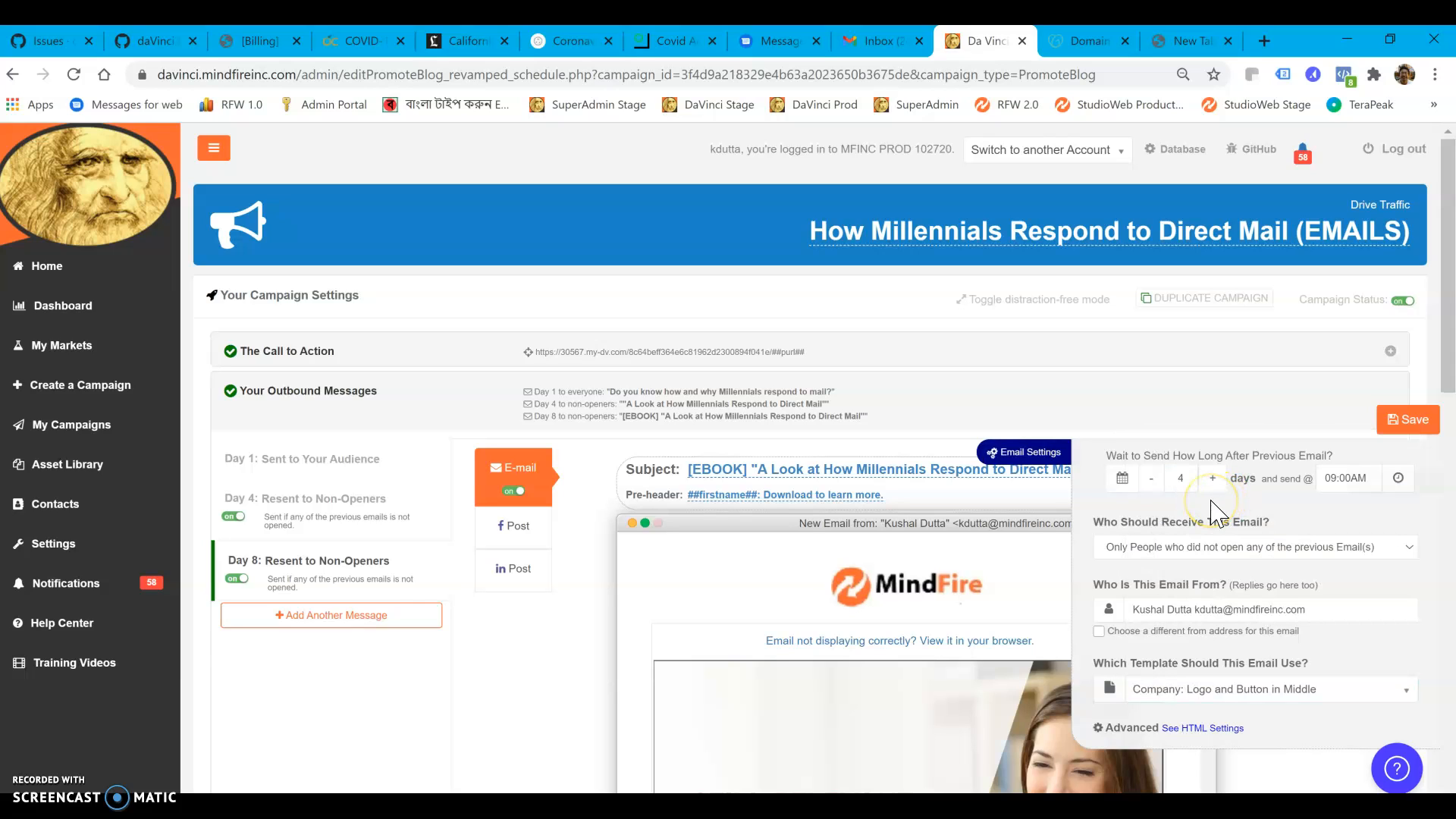
Close the Day 8 email's settings, save the message and return to the Day 1 message
left_click(1207, 397)
left_click(1405, 424)
left_click(351, 455)
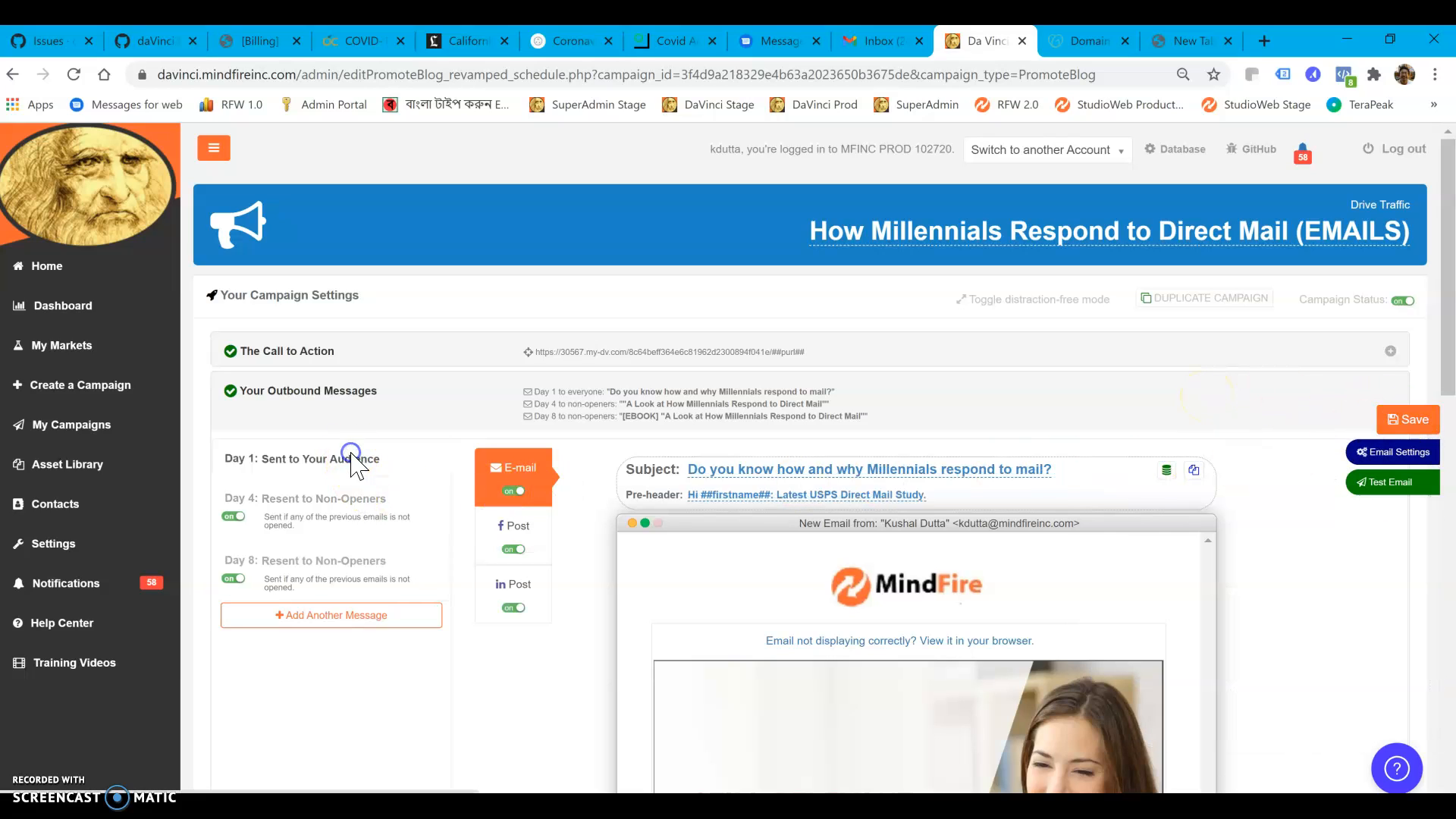
Look at Day 1's Facebook post and the pages available for publishing it
left_click(510, 526)
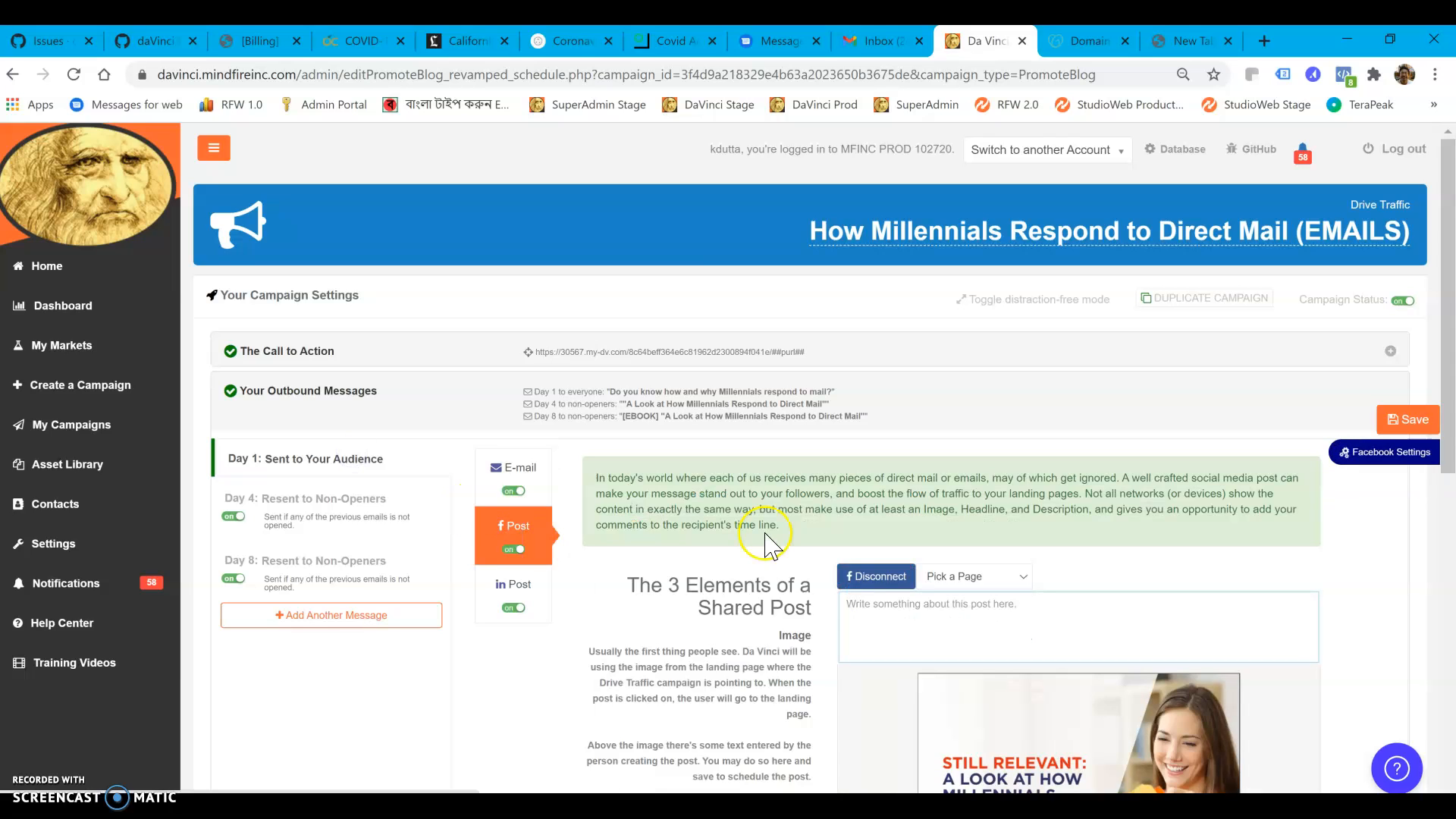
scroll(770, 544, "down", 4)
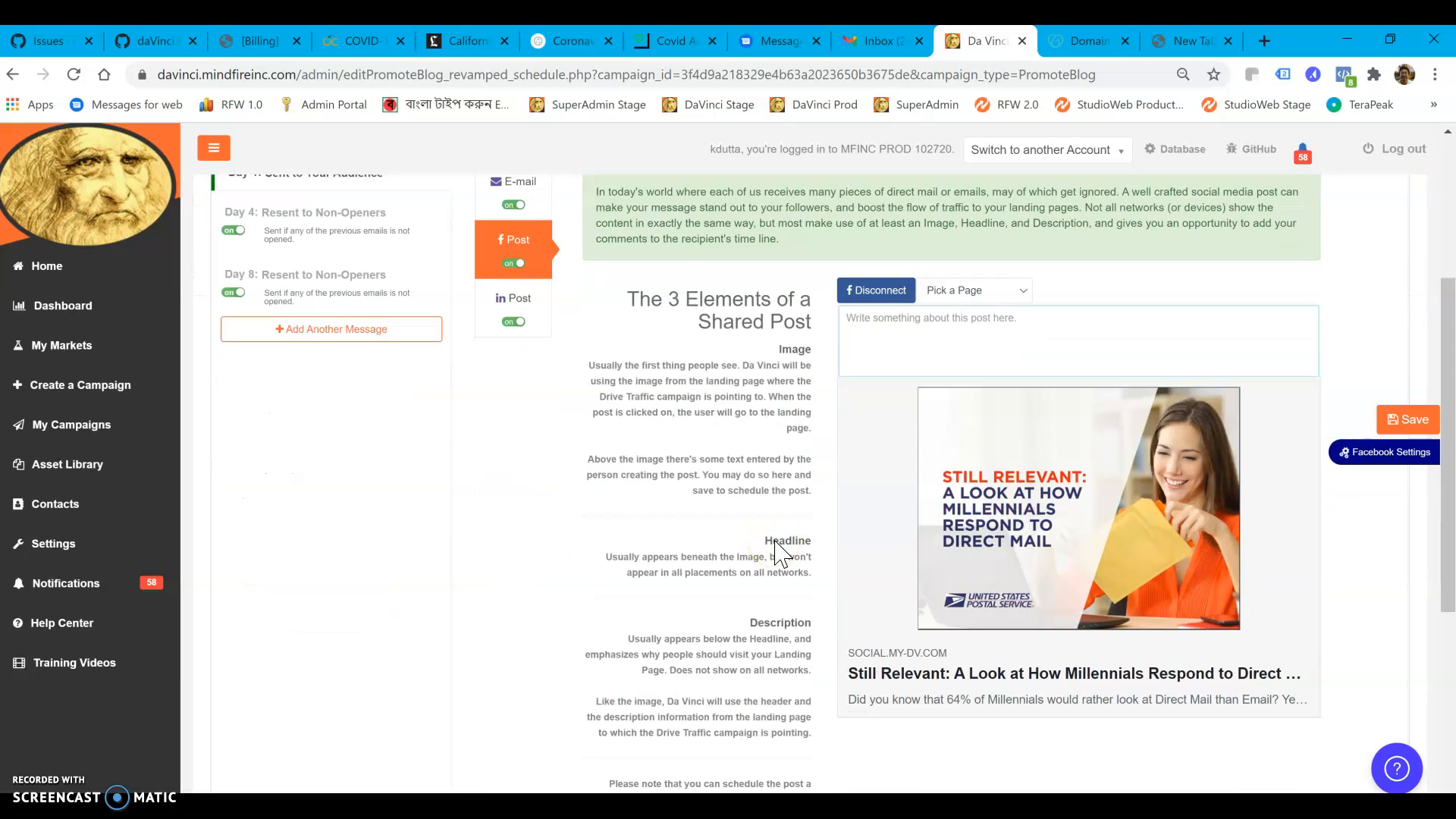
left_click(1020, 292)
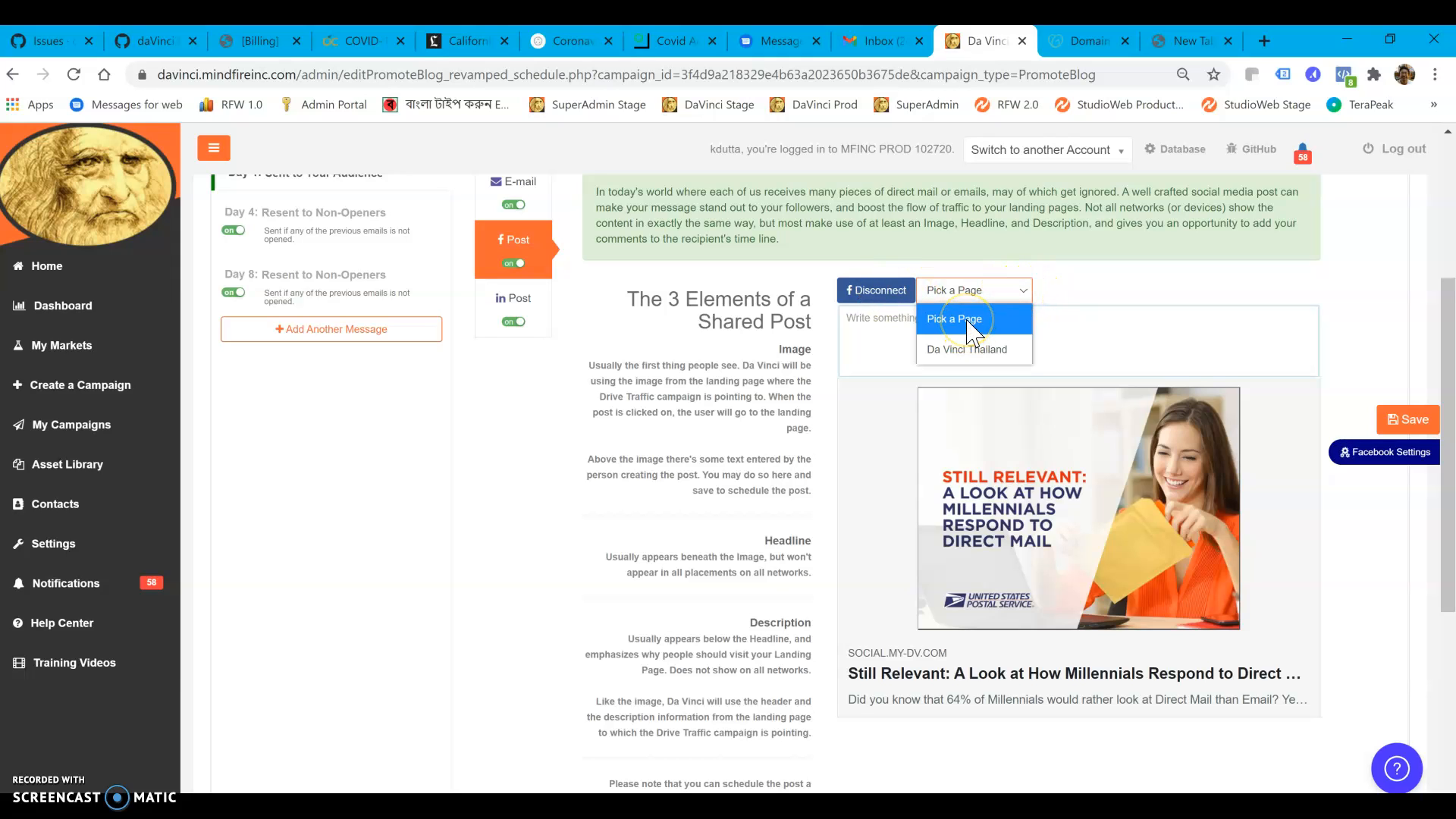
left_click(1087, 282)
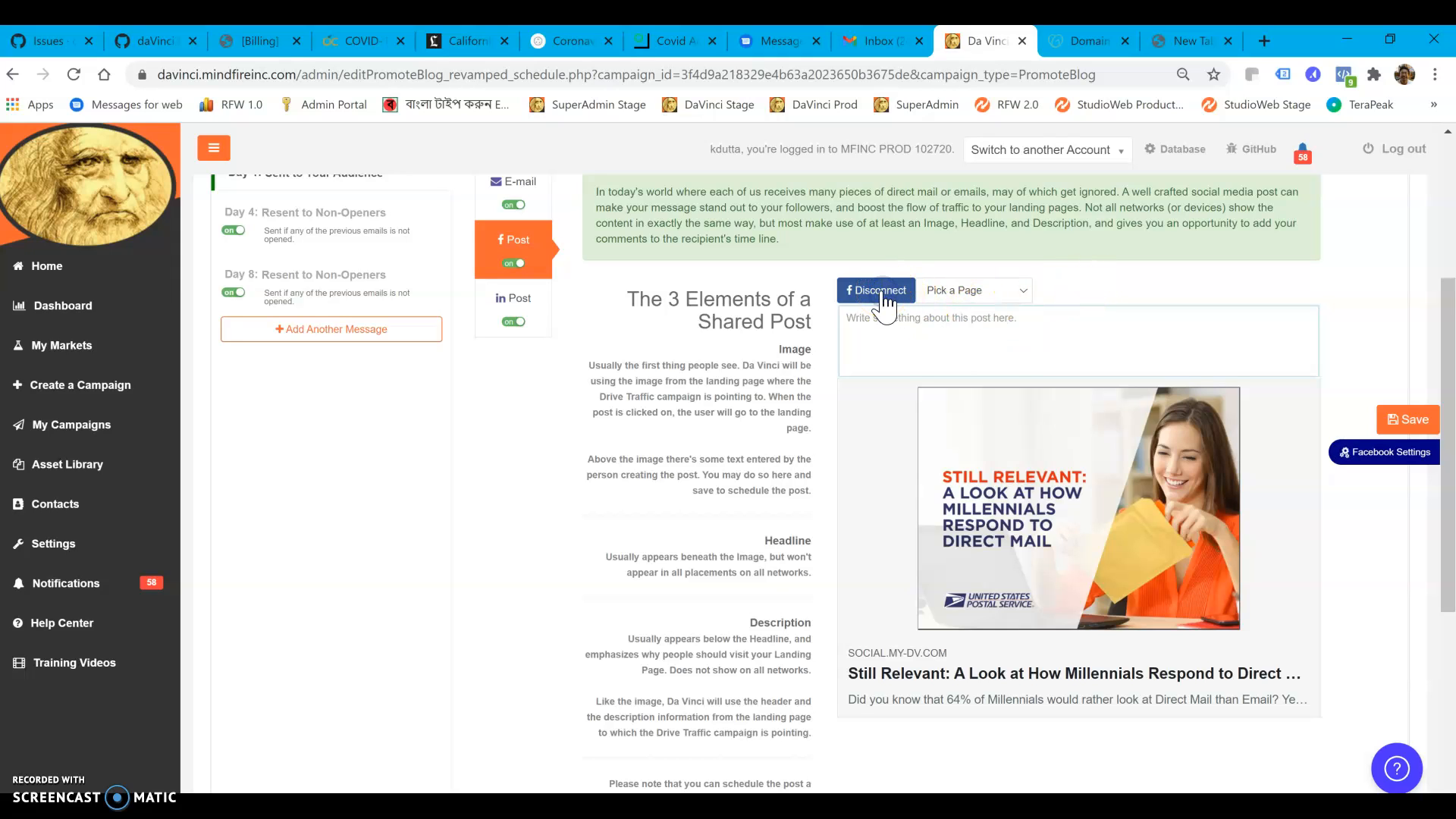
Connect Day 1's LinkedIn post to a LinkedIn account by signing in and allowing MindFire-LinkedIn-App access
left_click(509, 300)
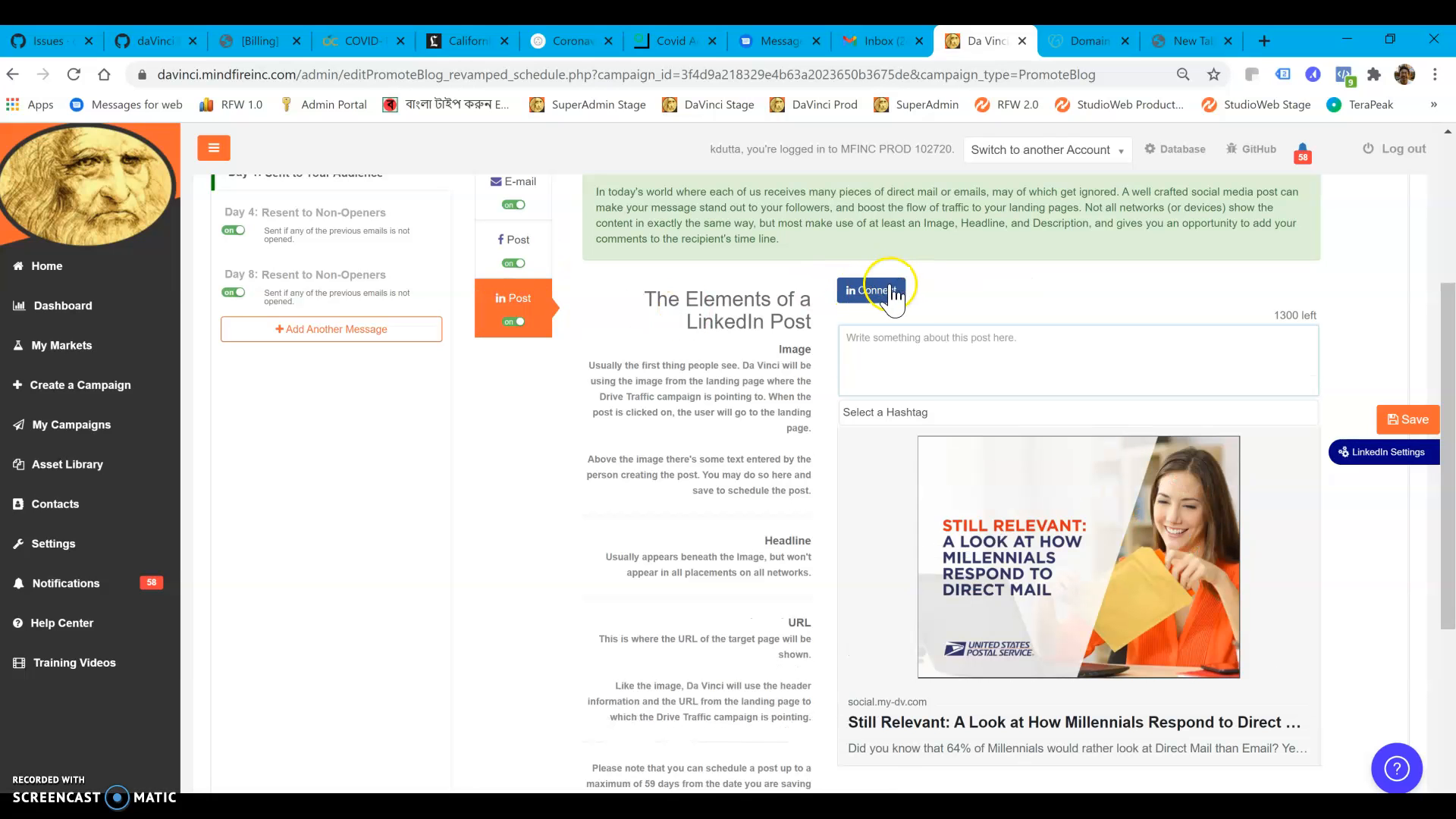
left_click(890, 293)
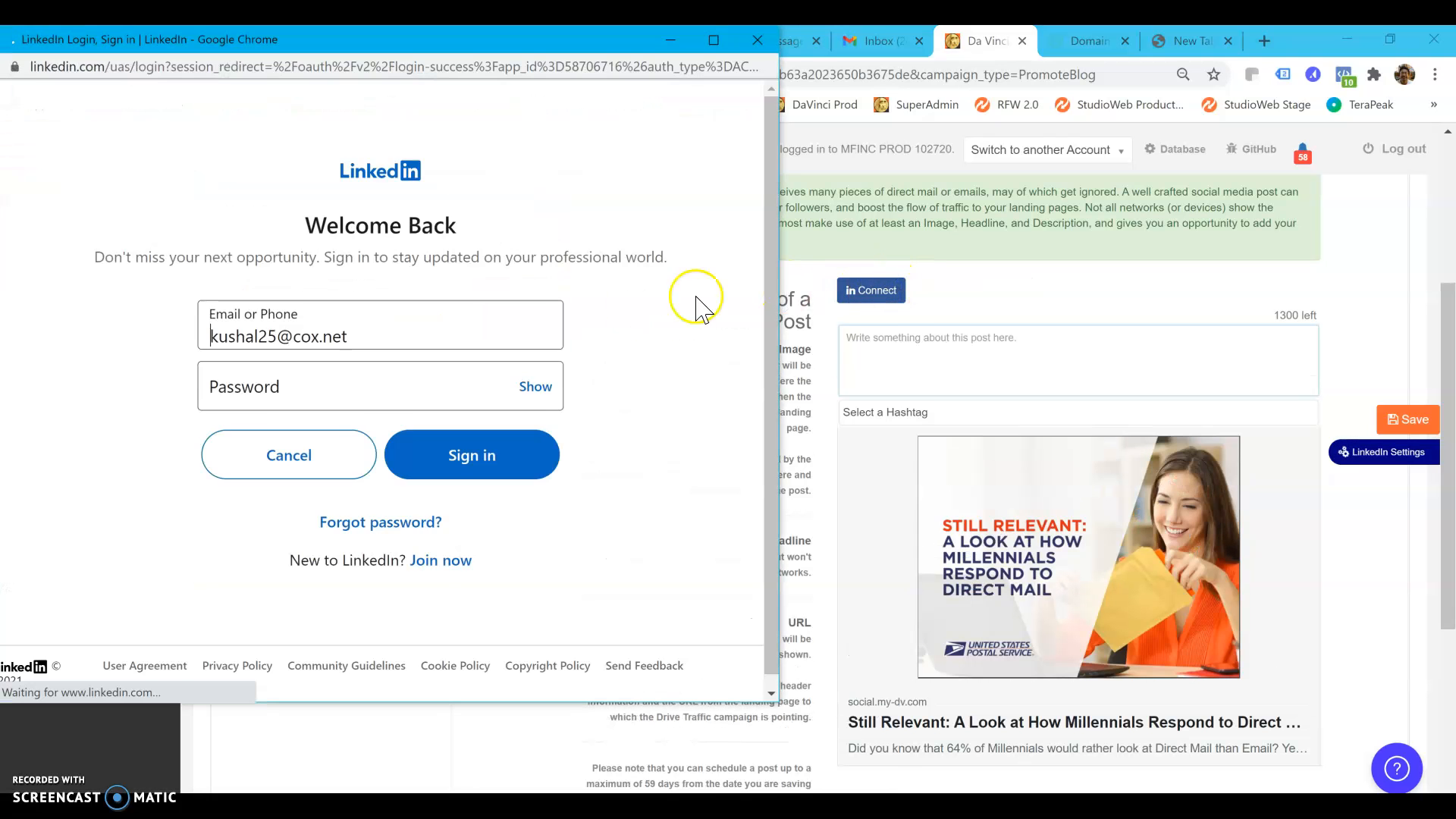
left_click(431, 458)
left_click(424, 457)
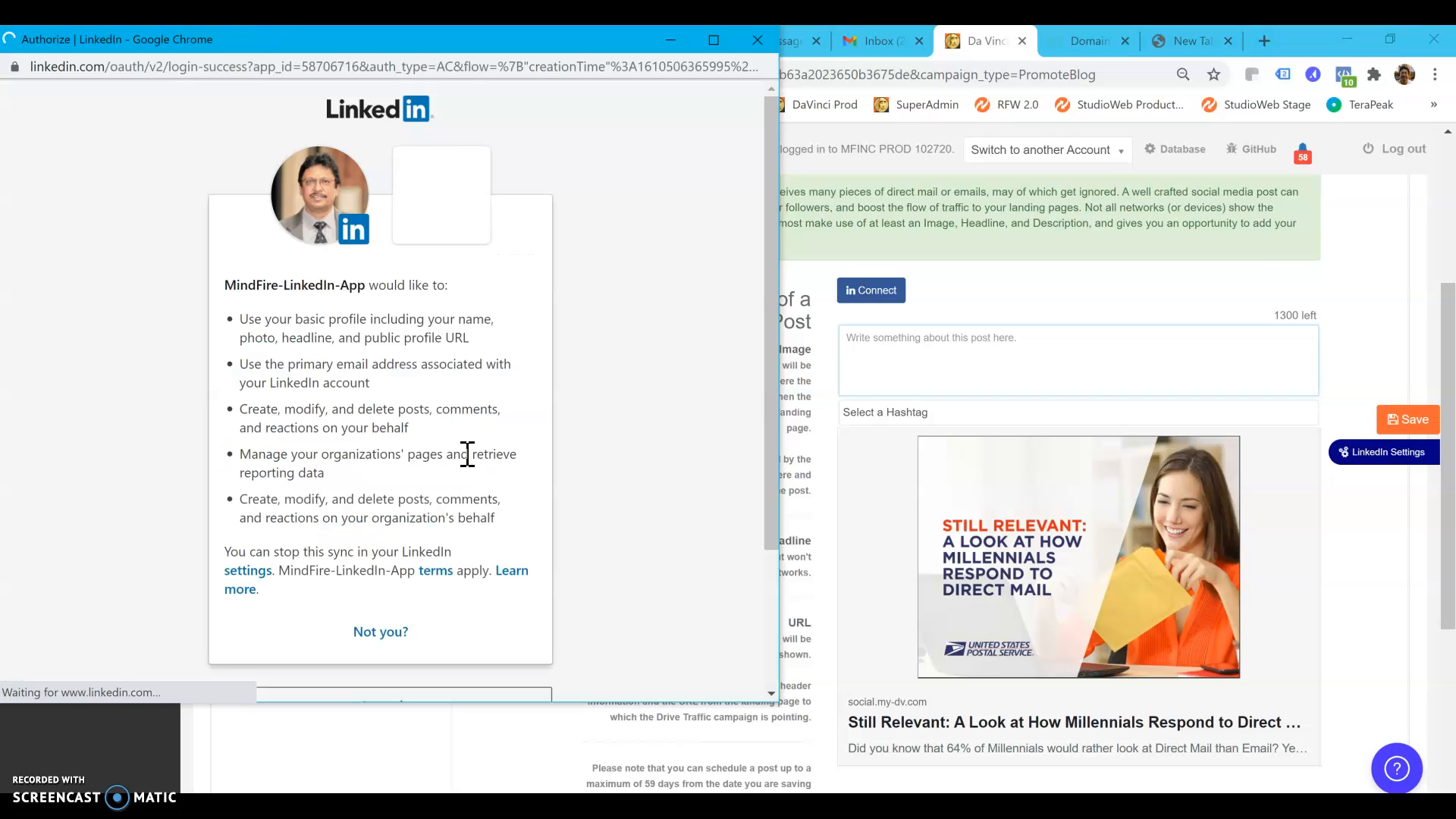
scroll(413, 567, "down", 1)
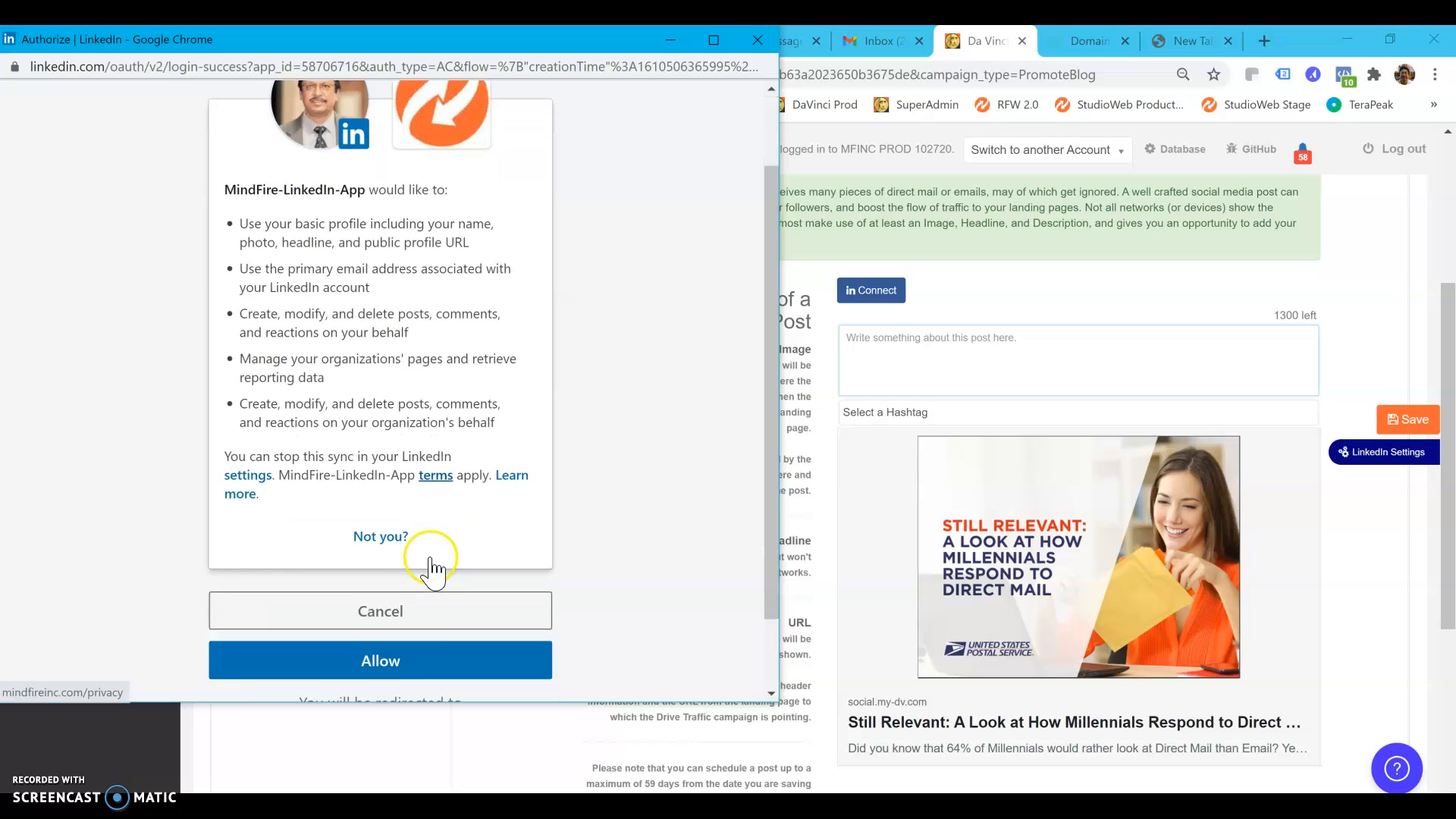
left_click(404, 660)
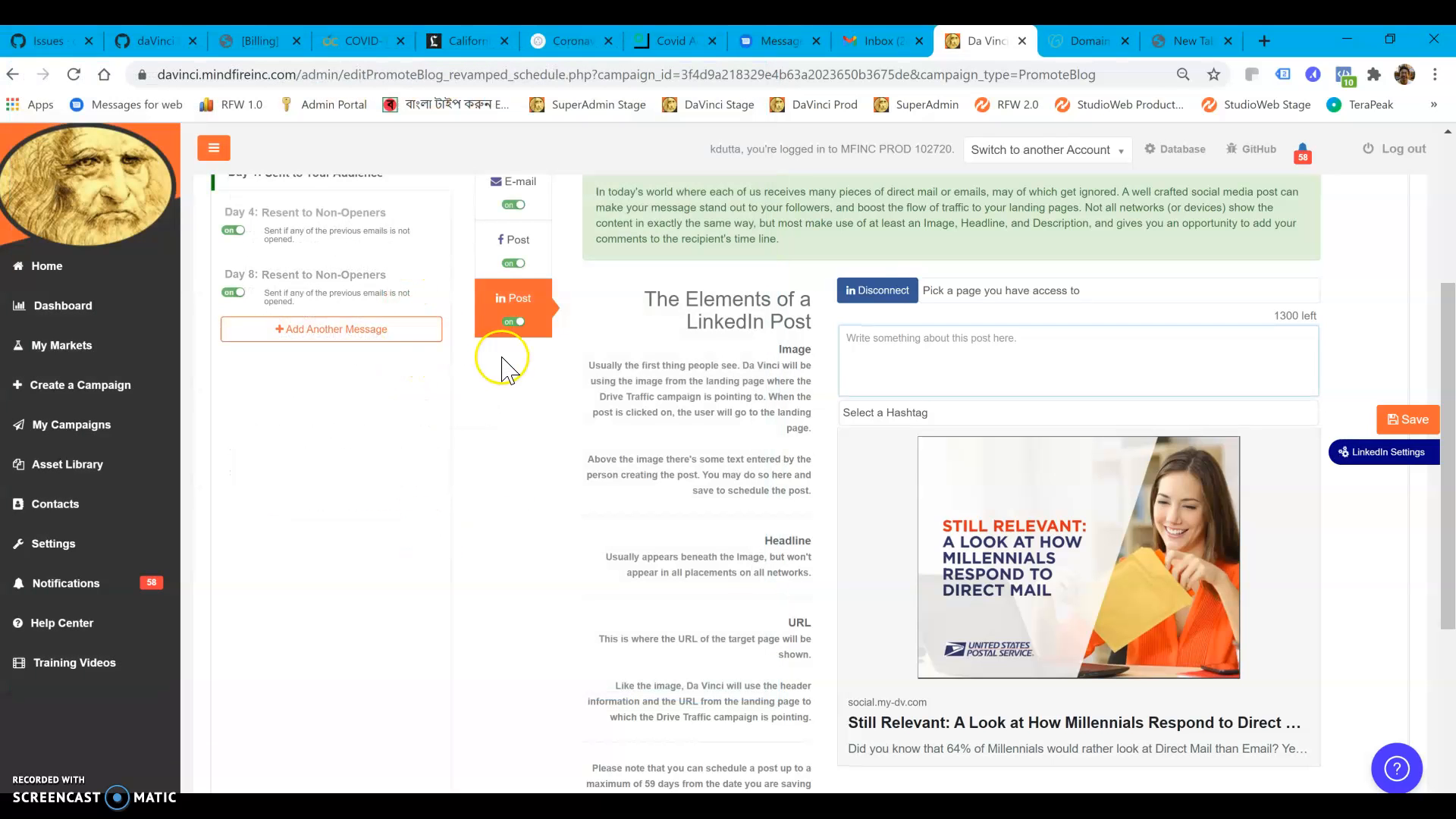
Select Sondesh2 and Personal Page for the LinkedIn post and enter the placeholder text "dvdvvdfvdf"
left_click(1029, 293)
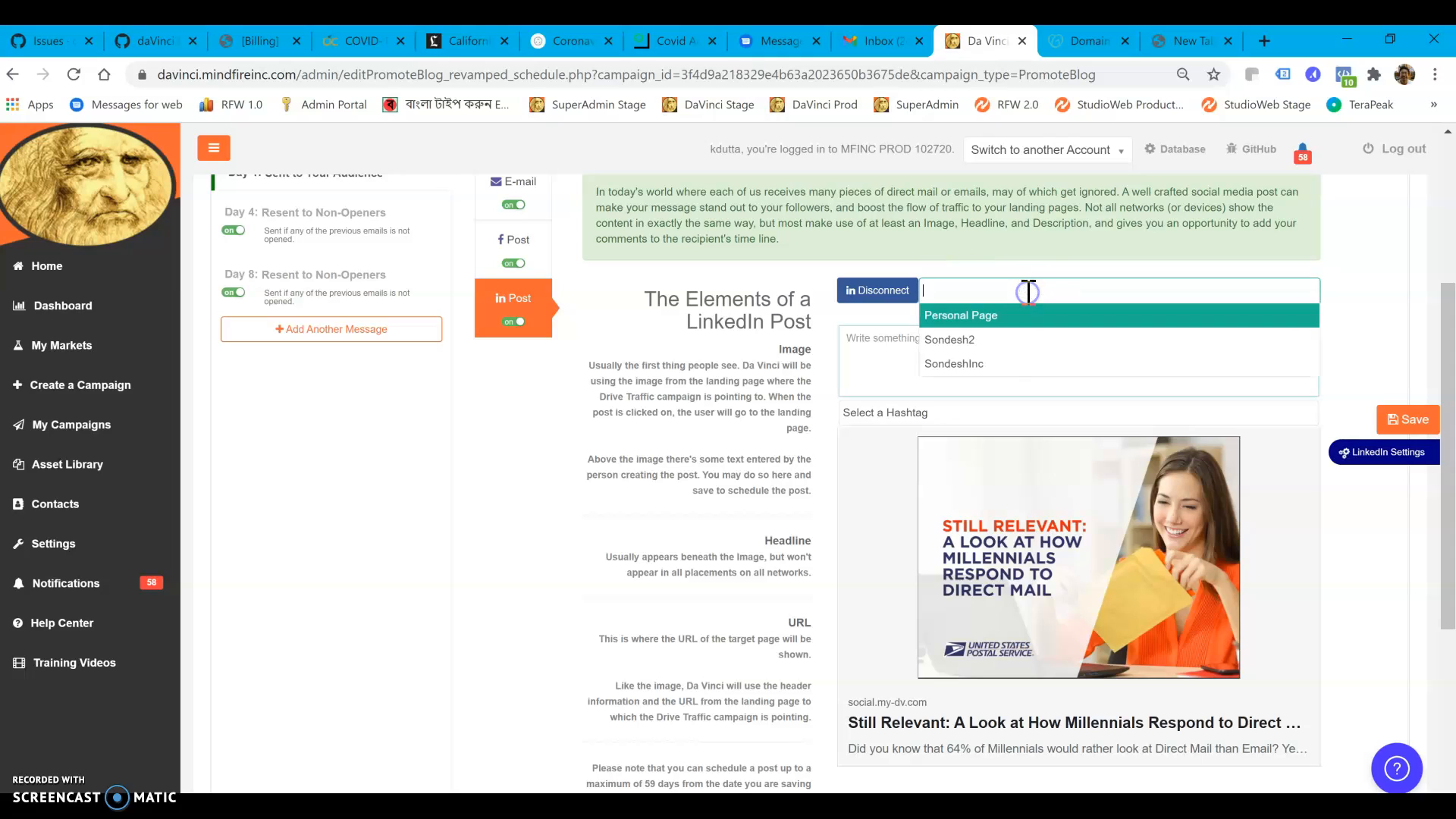
left_click(996, 345)
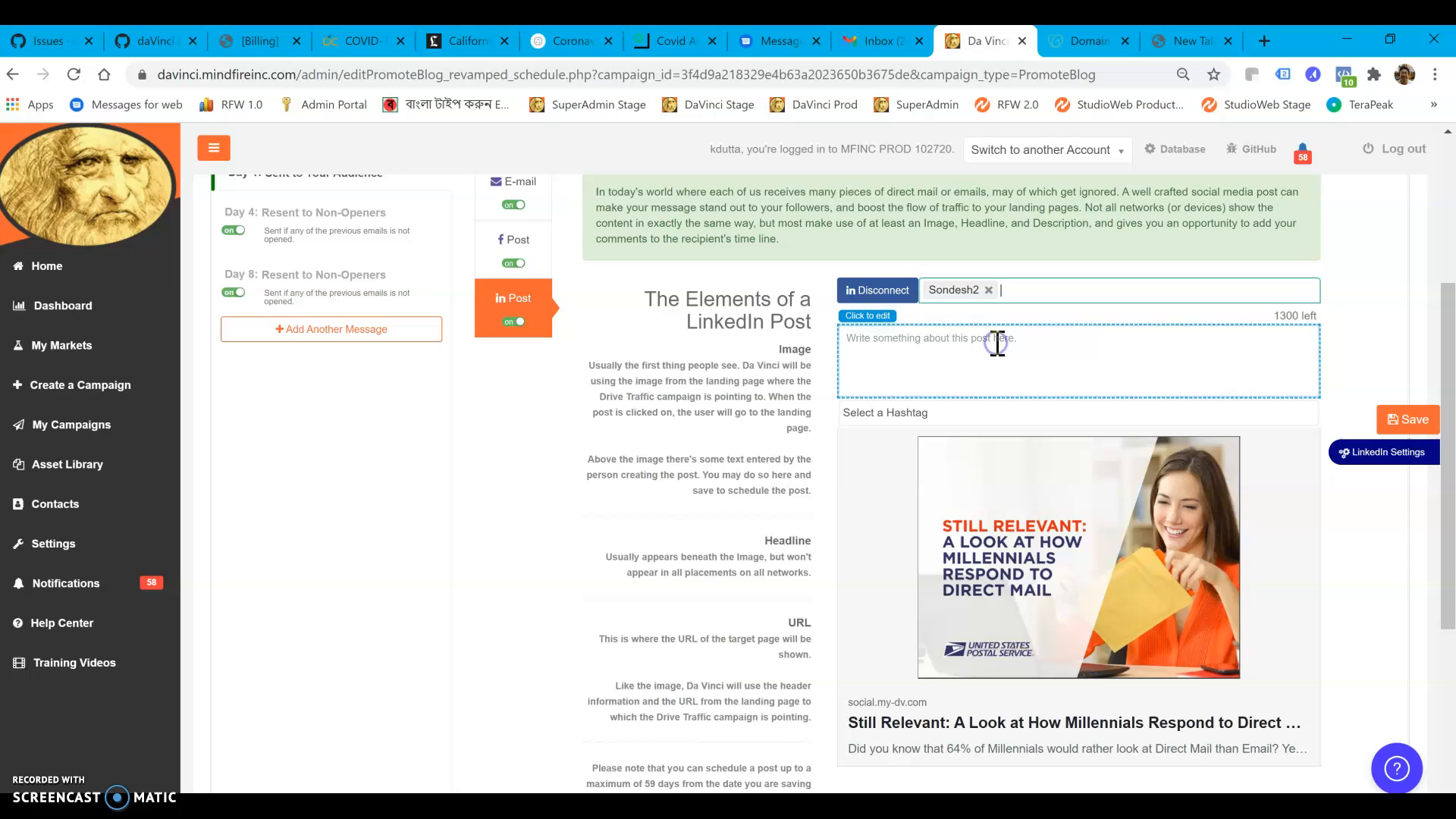
left_click(1018, 291)
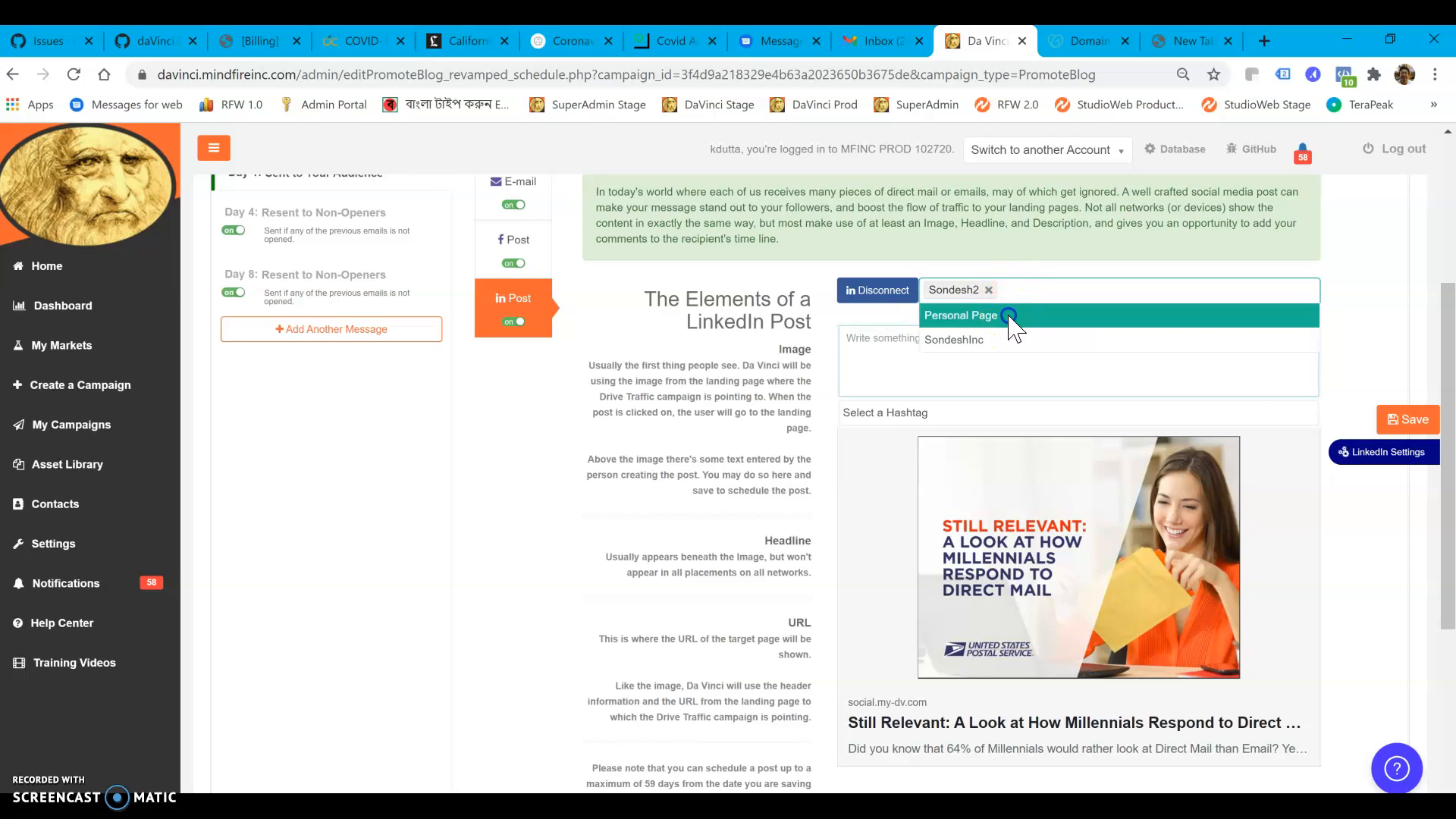
left_click(1008, 316)
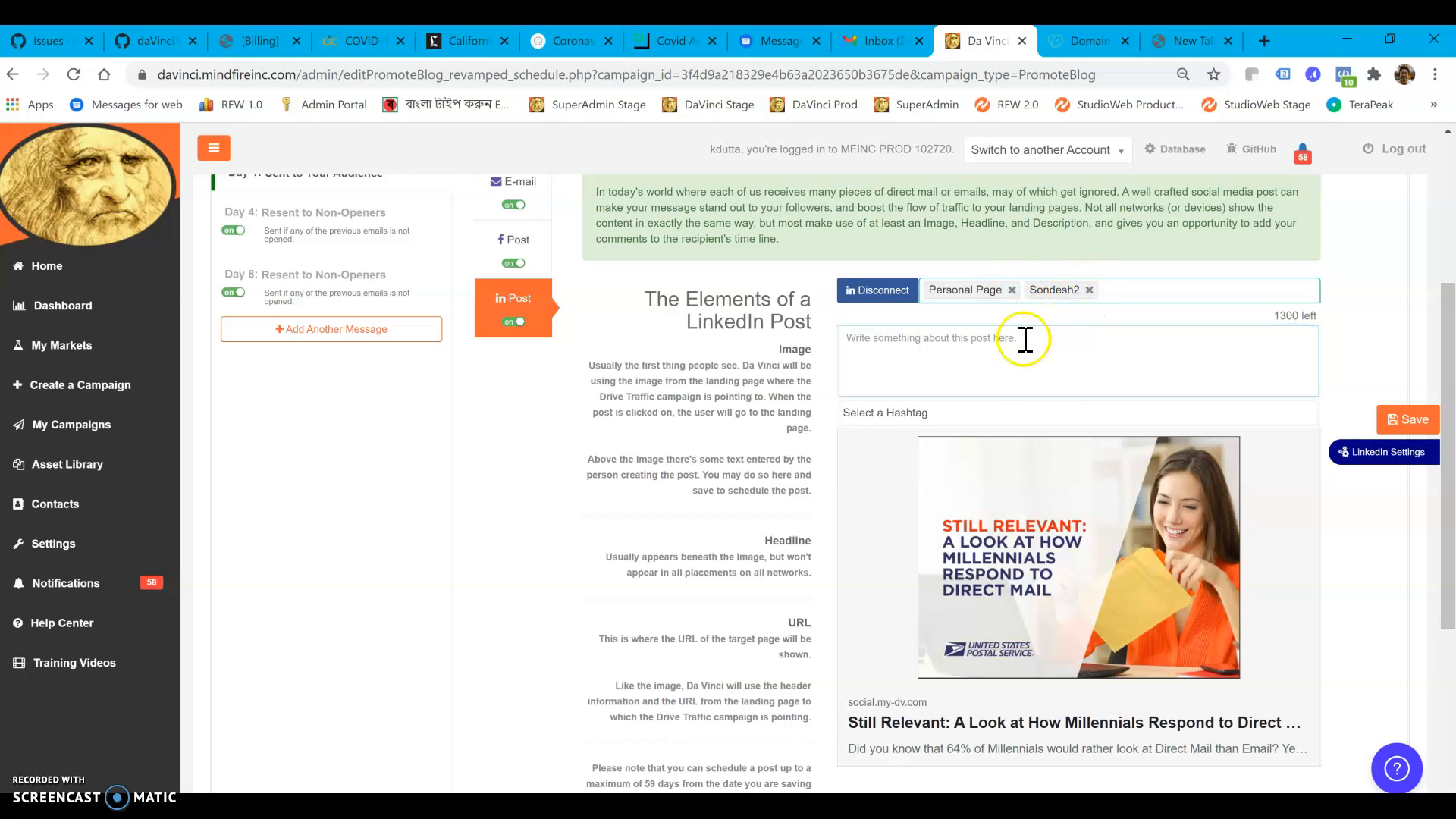
left_click(975, 348)
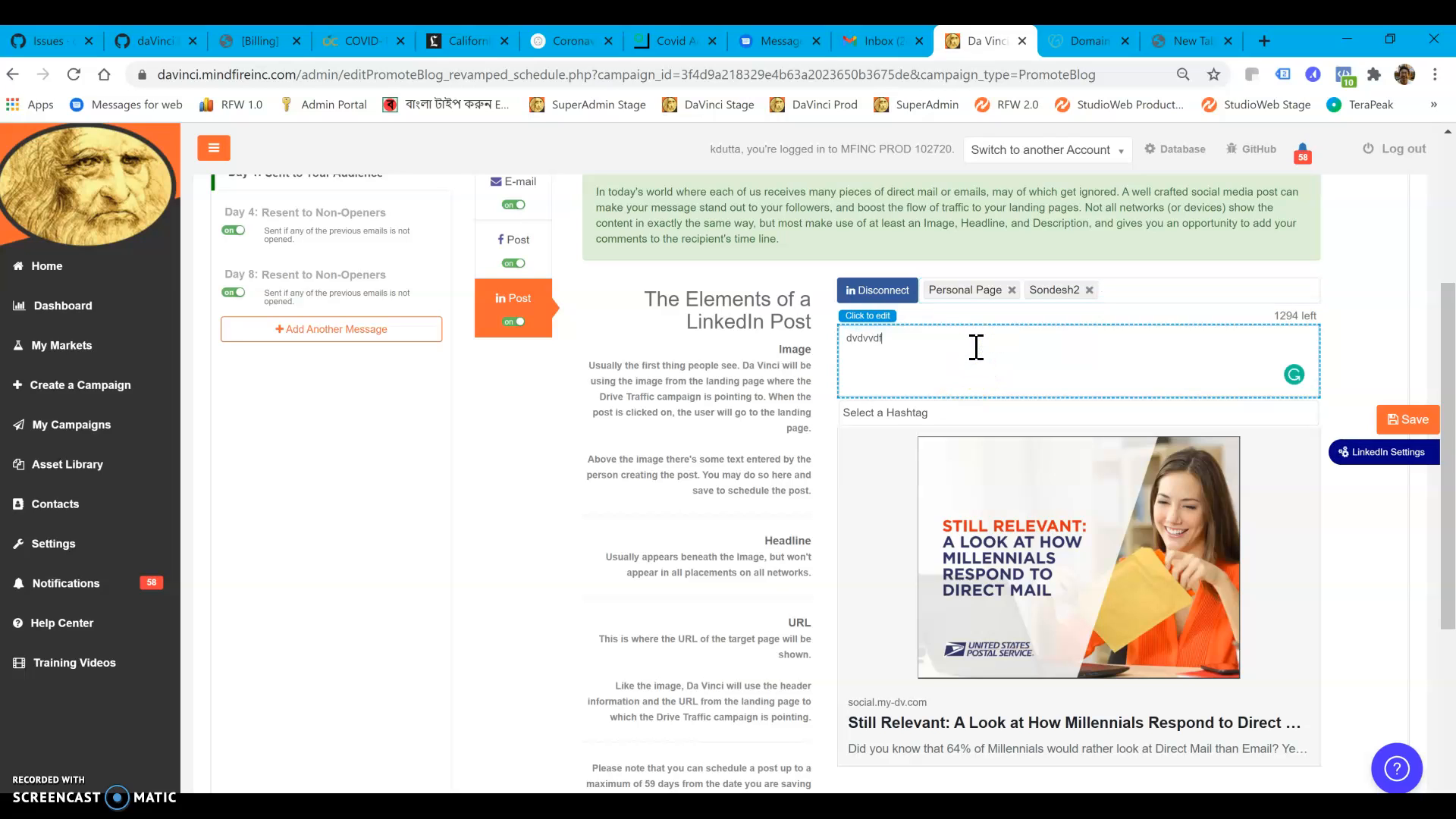
Schedule the LinkedIn post for 01/14/2021 at 10:00AM
left_click(1385, 455)
left_click(1177, 482)
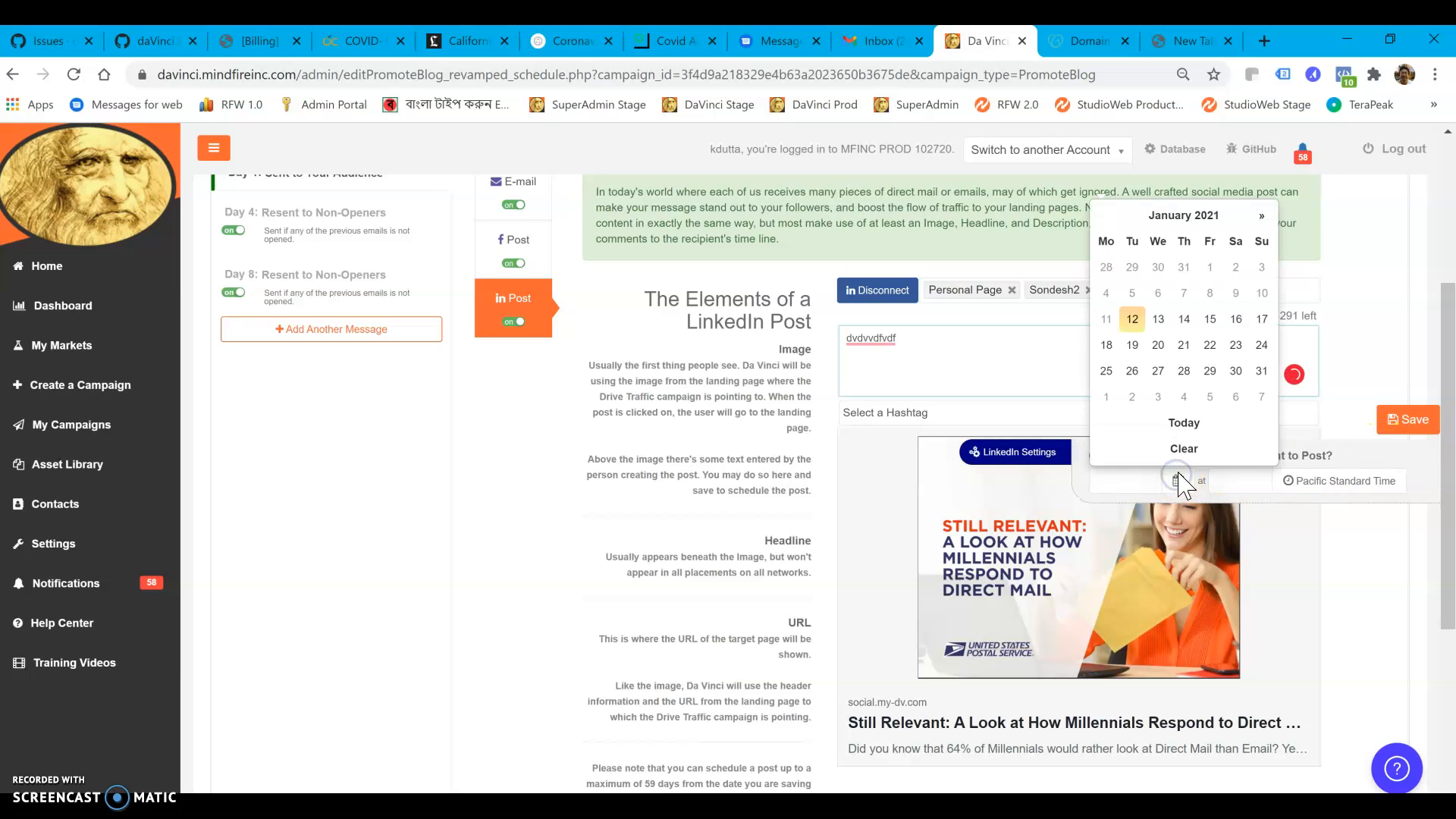
left_click(1183, 320)
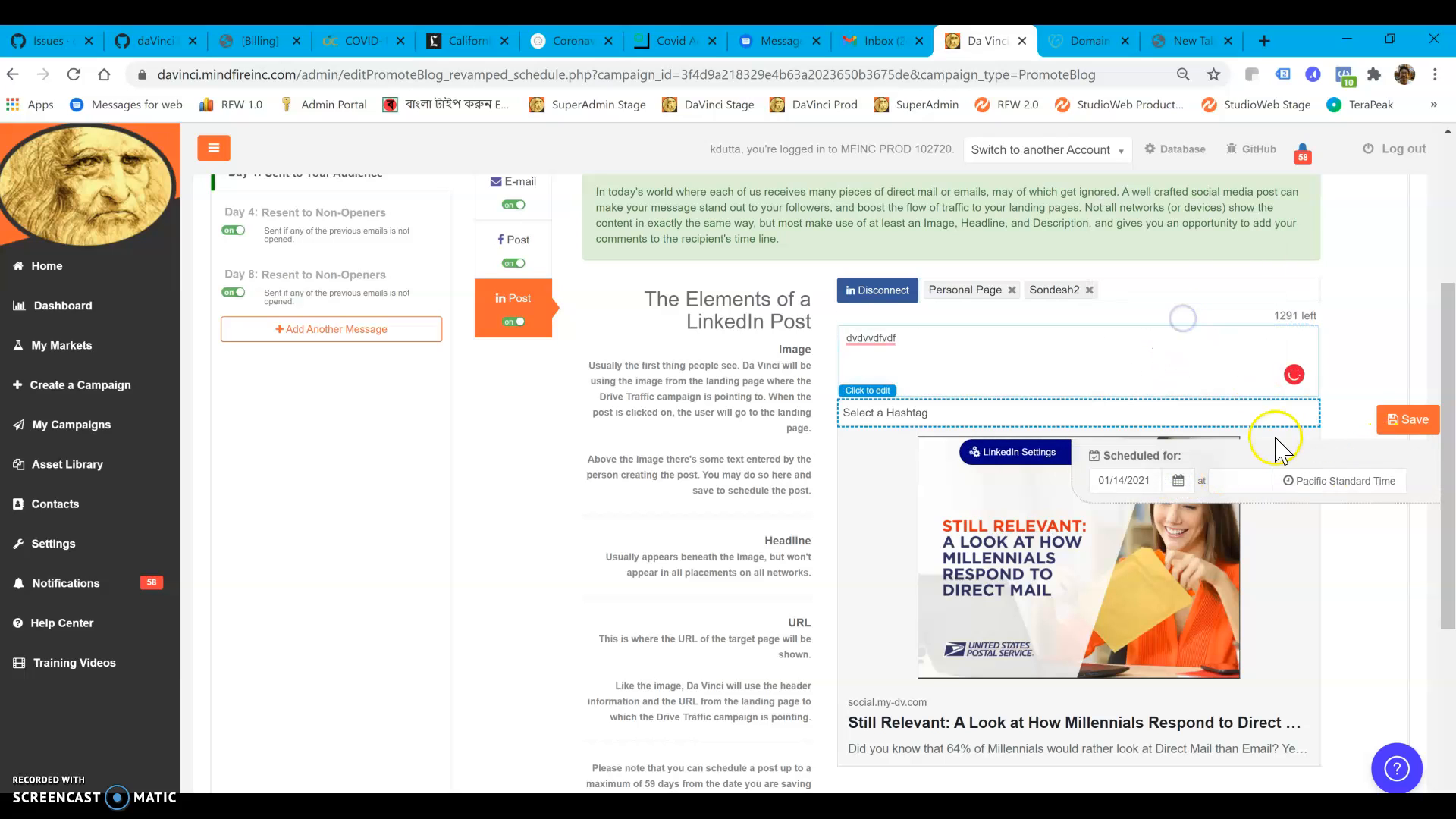
left_click(1248, 484)
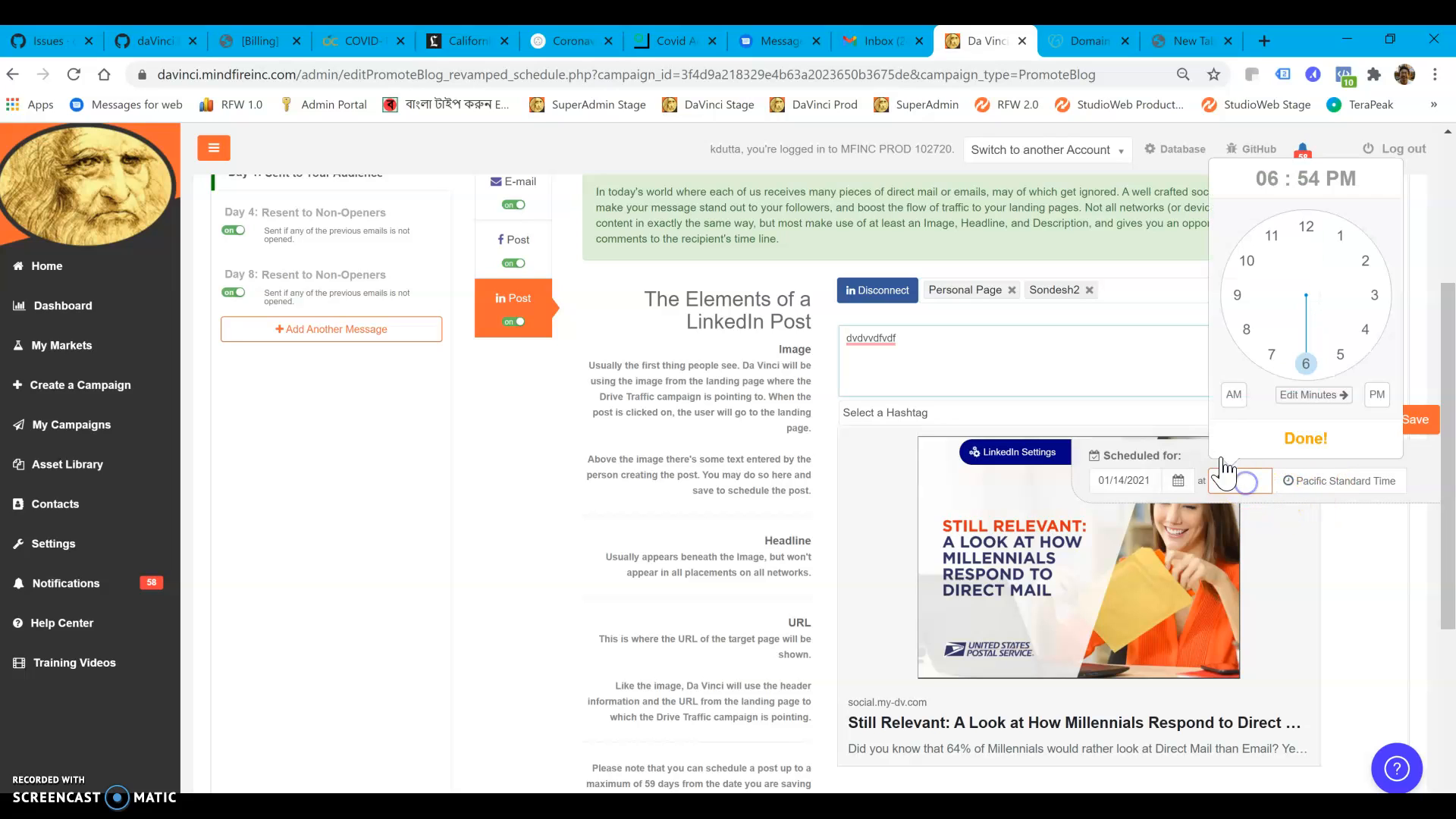
left_click(1249, 262)
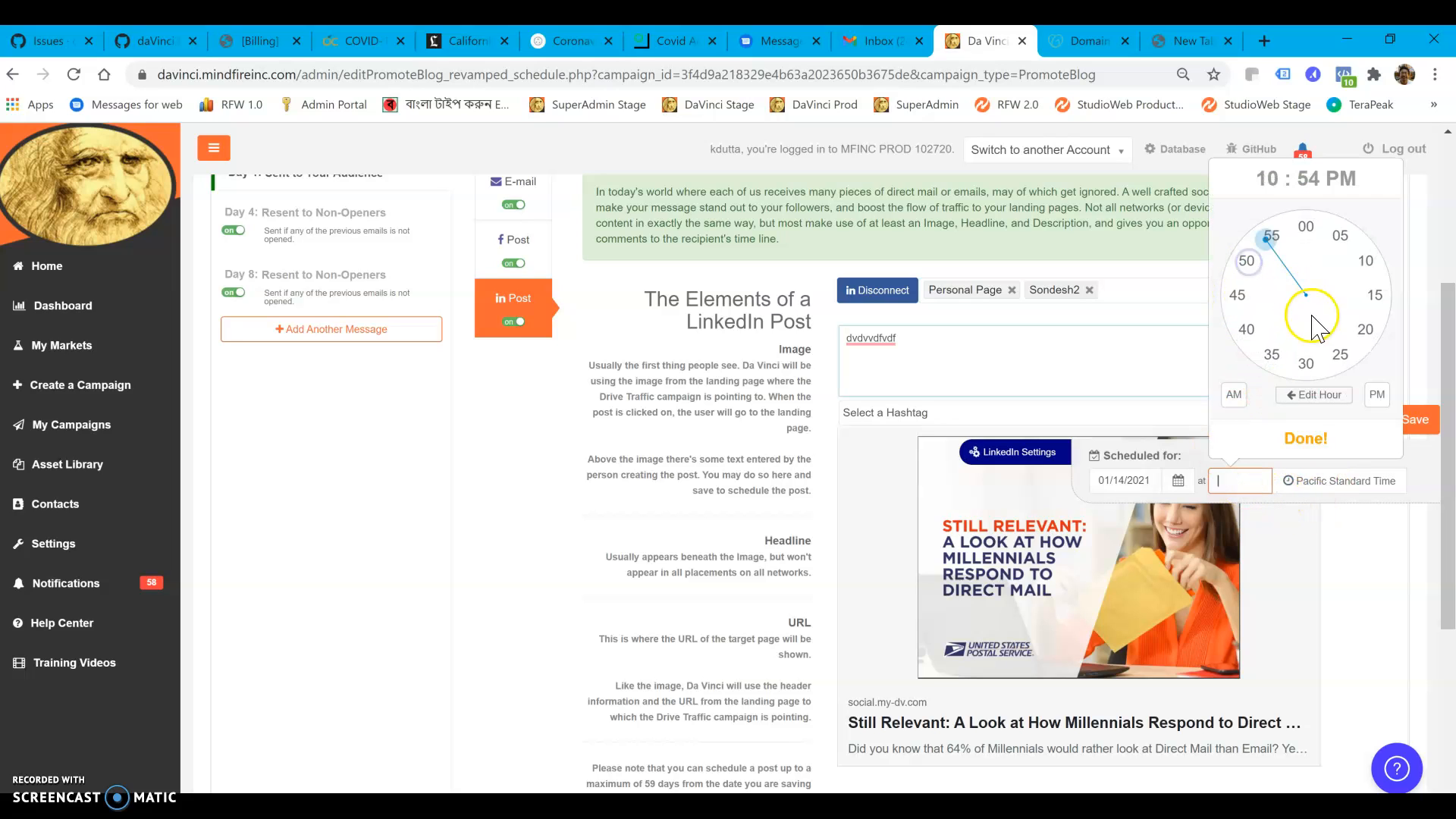
left_click(1310, 229)
left_click(1234, 395)
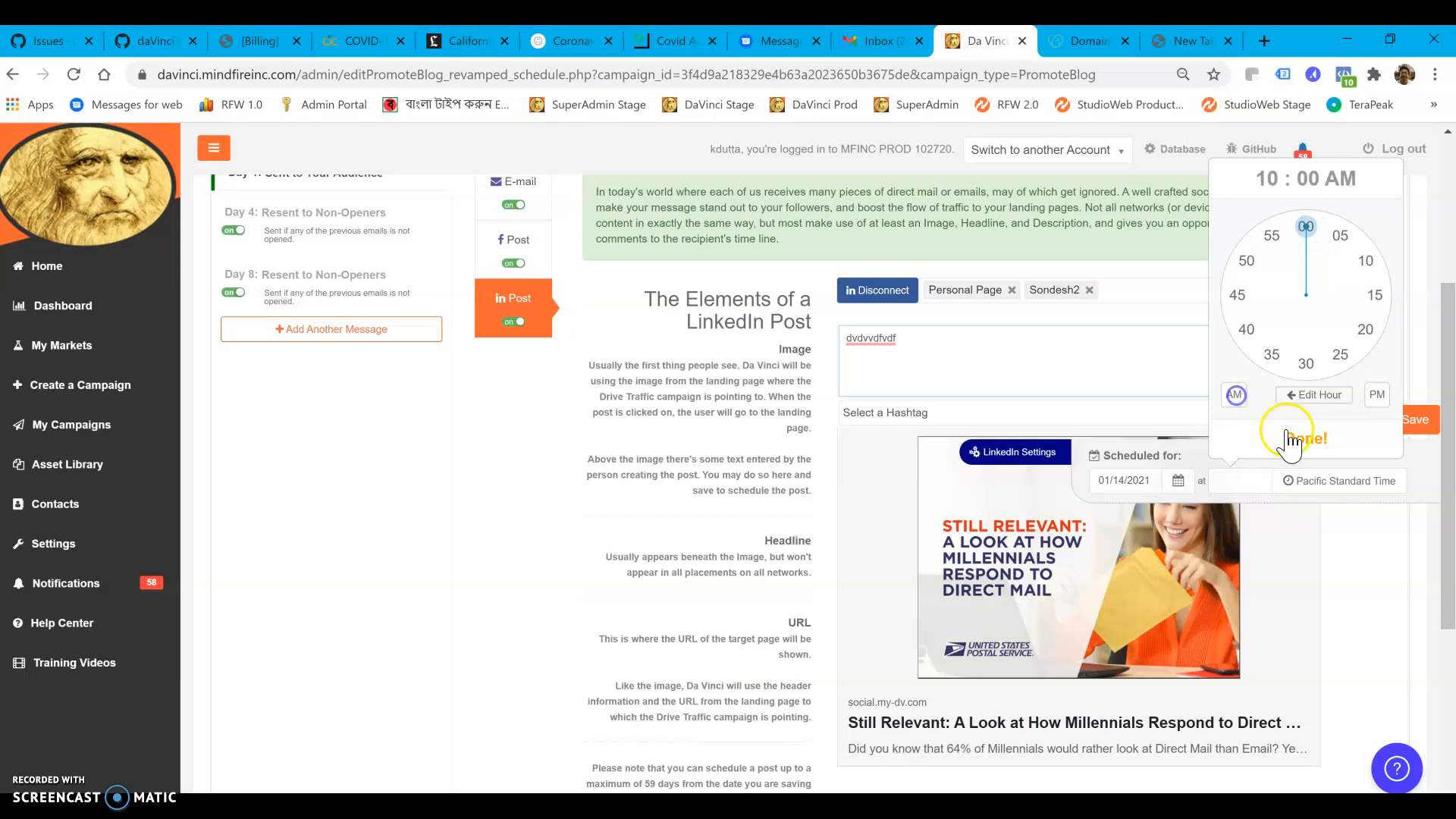
left_click(1298, 437)
Replace the LinkedIn post's text with "This is a TEST POST", add the #covid19 hashtag and save the post
left_click(880, 339)
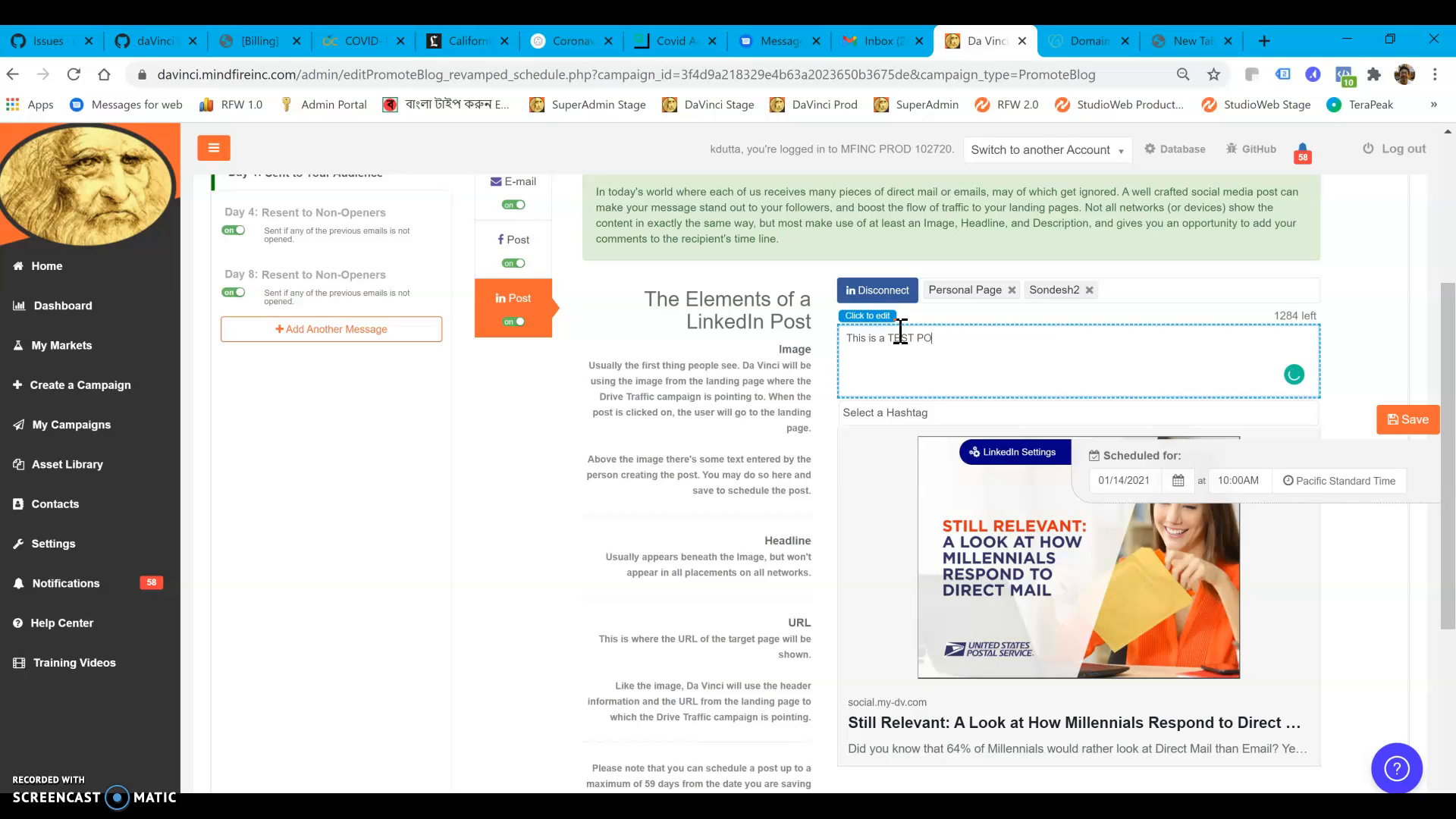
left_click(1090, 415)
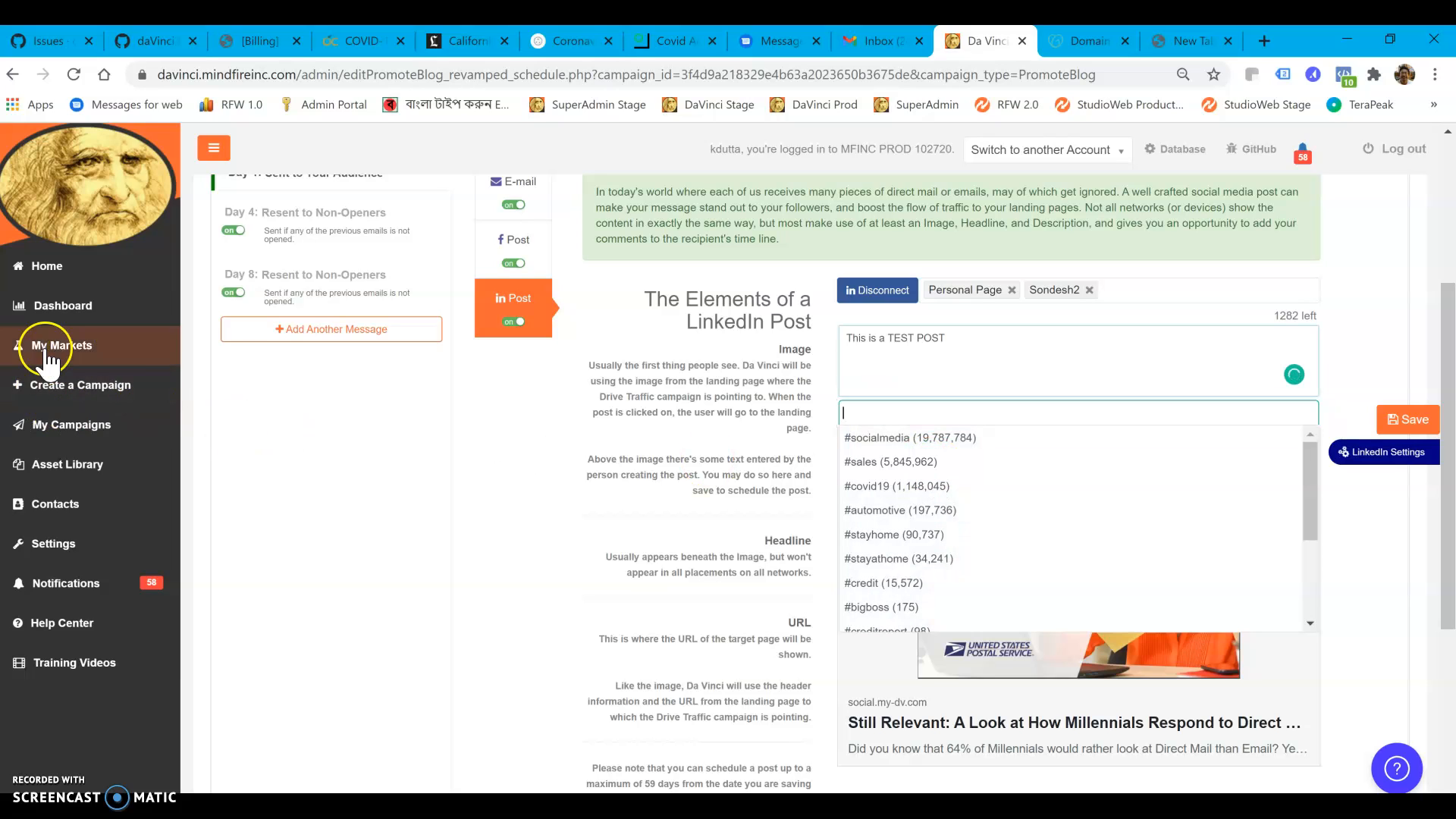
left_click(873, 486)
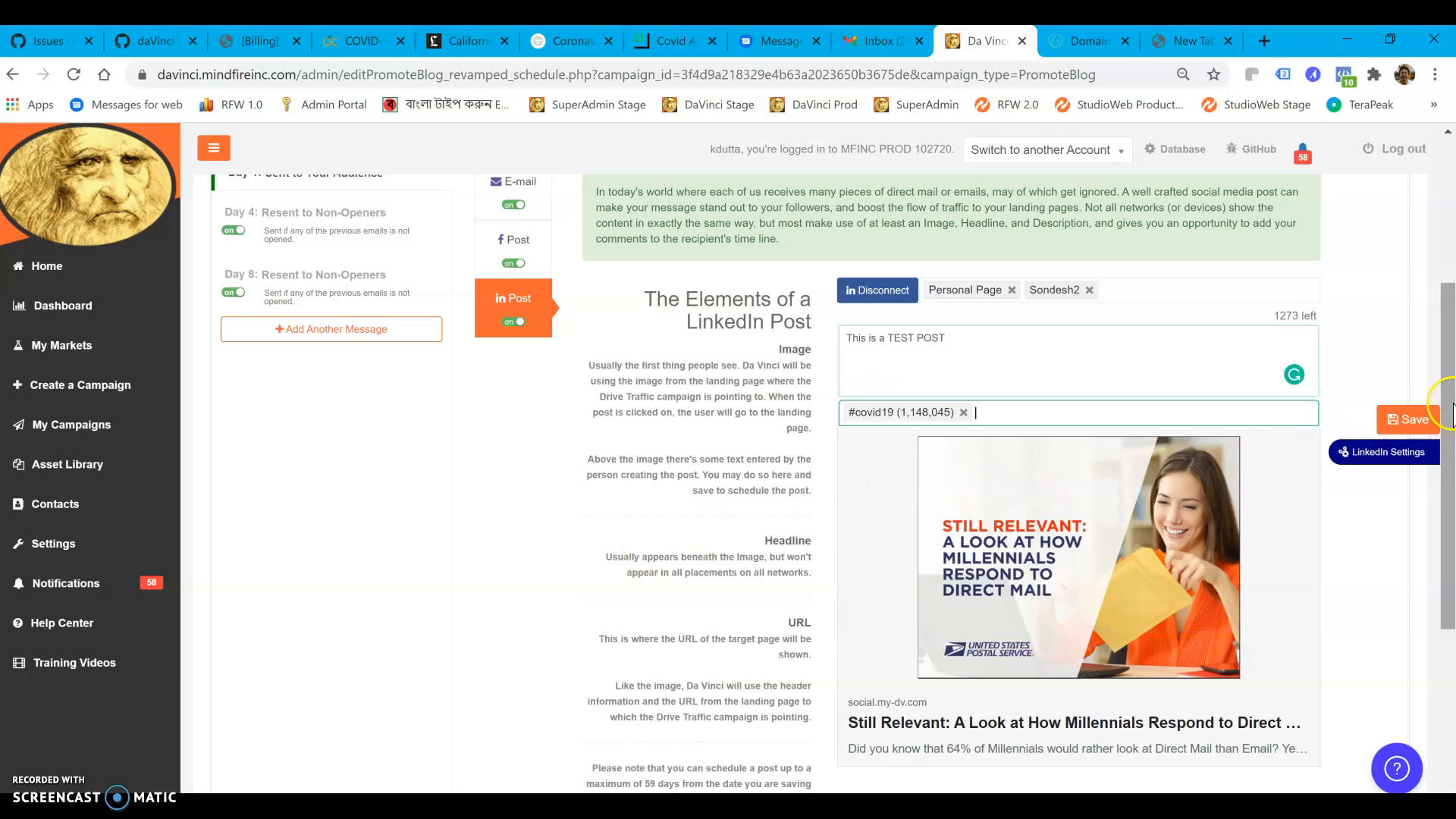
left_click(1404, 423)
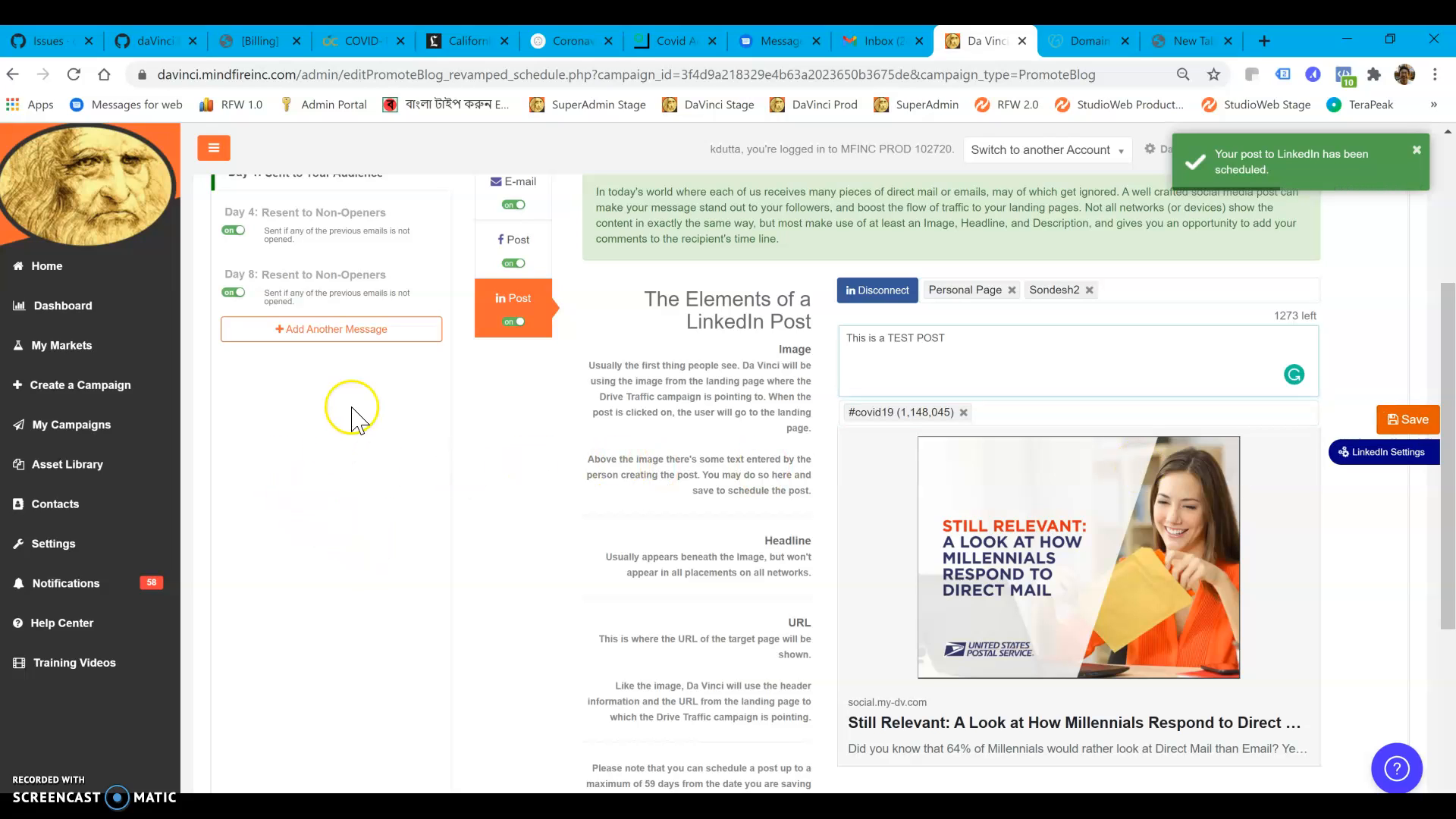
In the email sequence scheduling section, name the audience "My List"
scroll(378, 478, "up", 1)
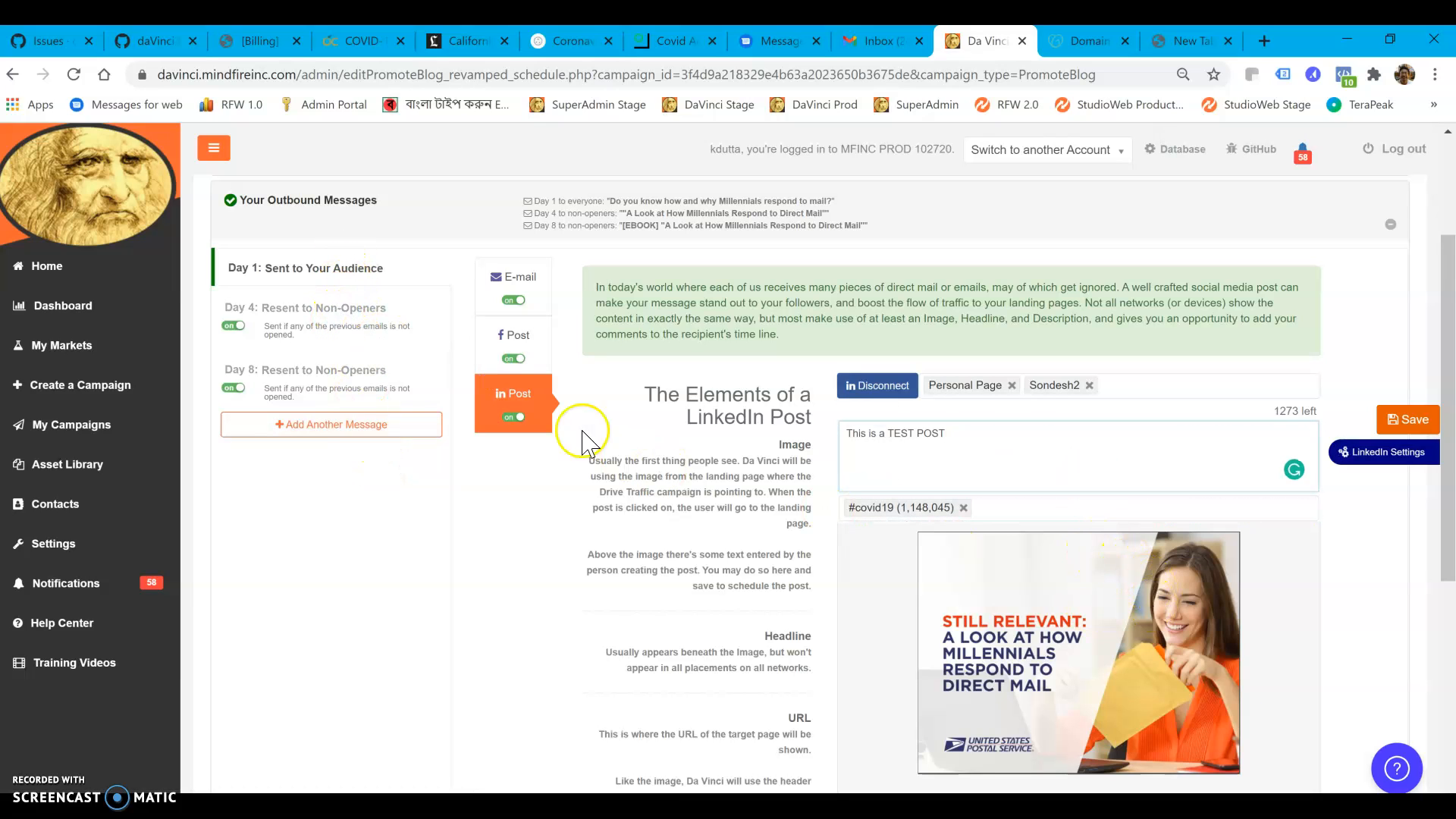
left_click(325, 204)
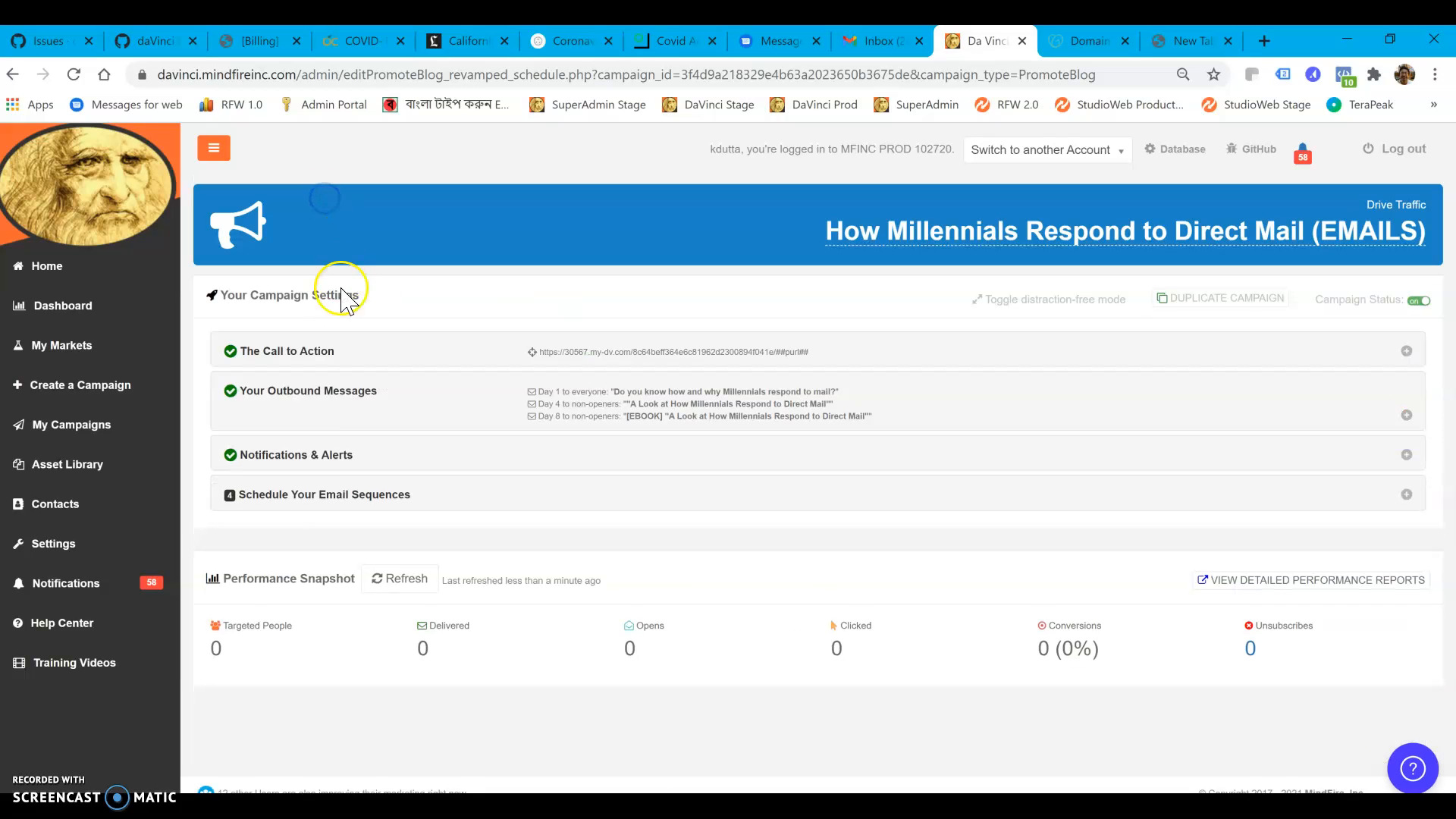
left_click(311, 501)
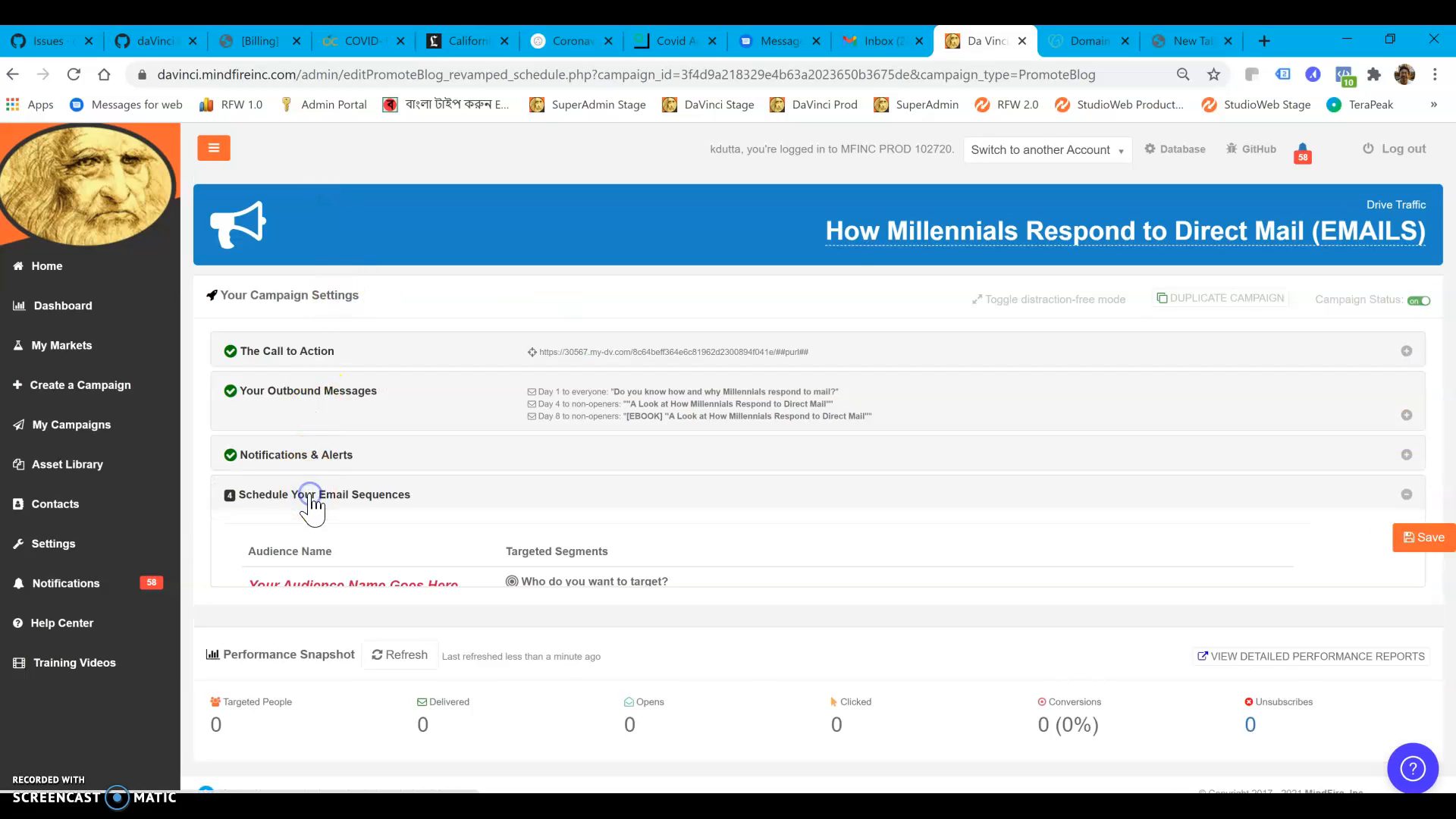
left_click(362, 590)
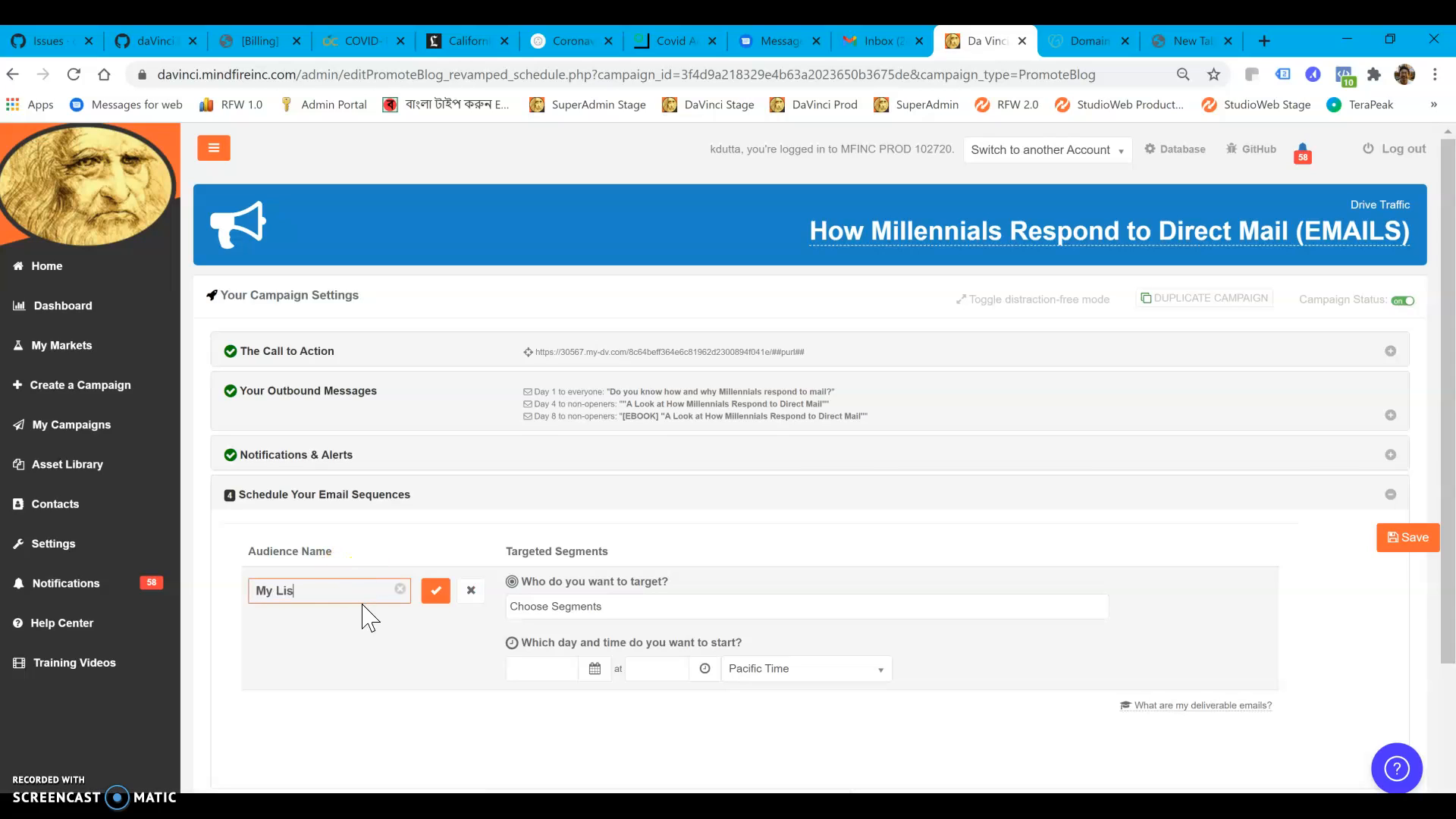
left_click(436, 590)
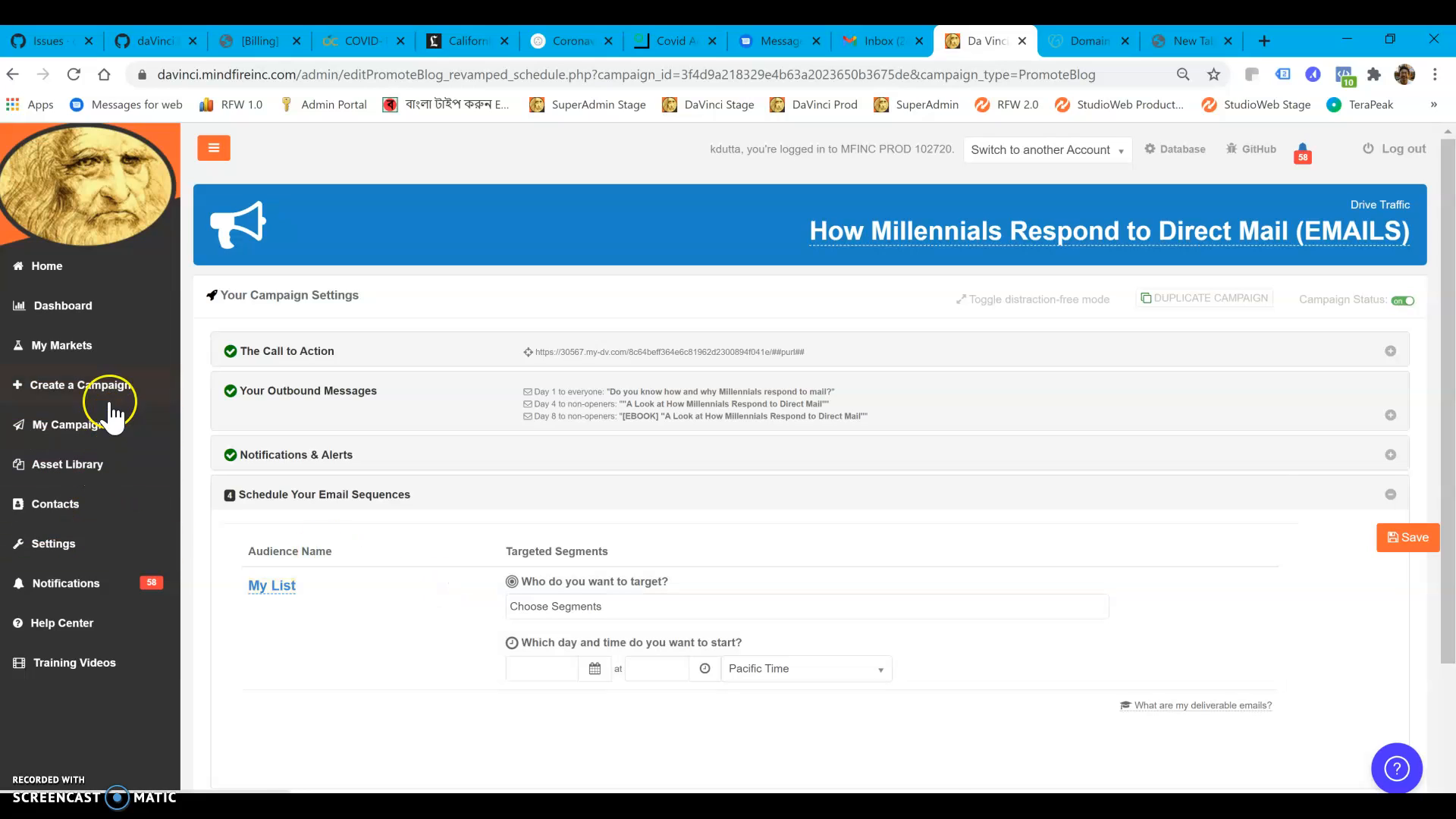
Target the "My CA Contacts" segment for the My List audience
left_click(631, 609)
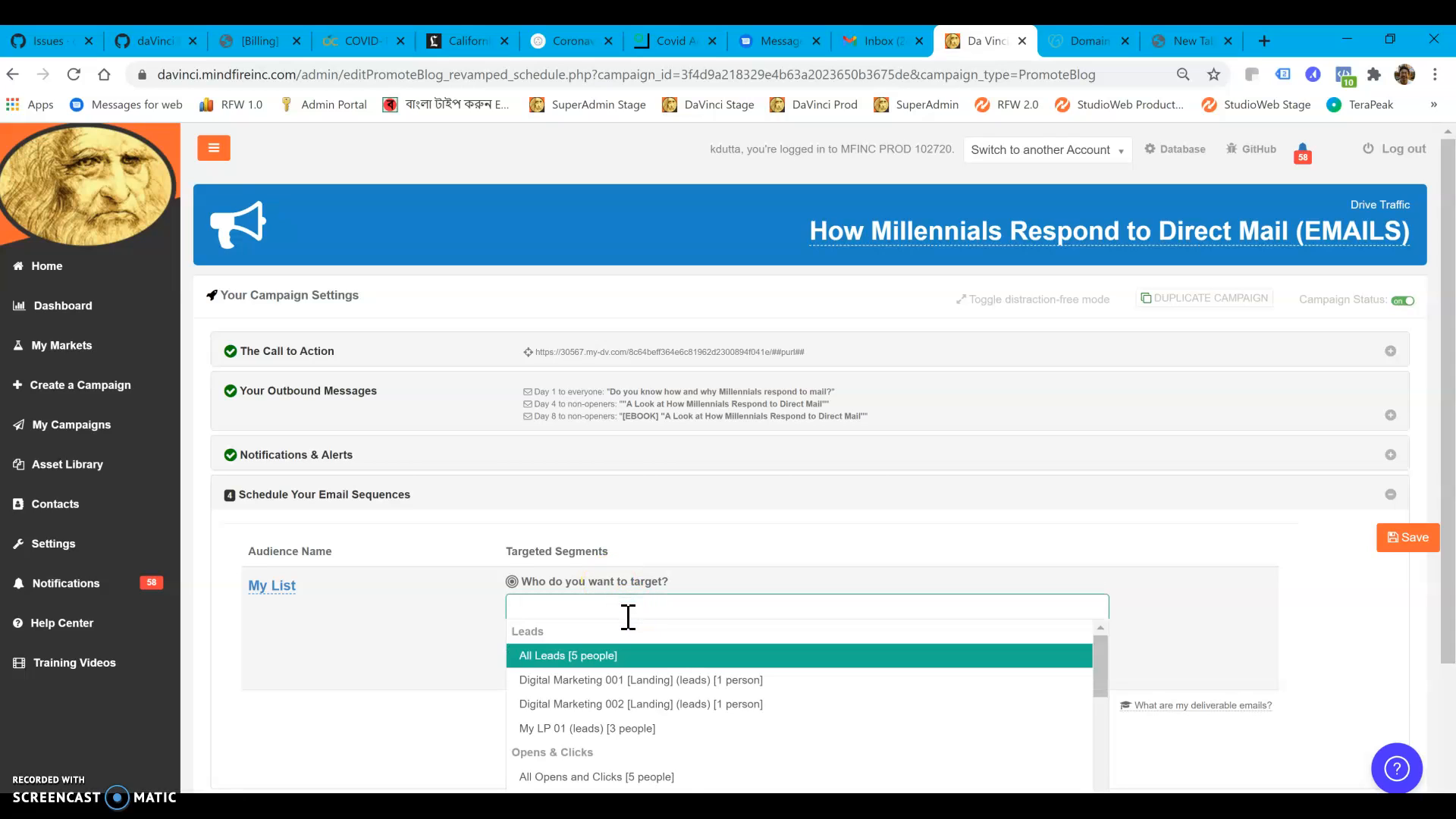
scroll(628, 617, "down", 5)
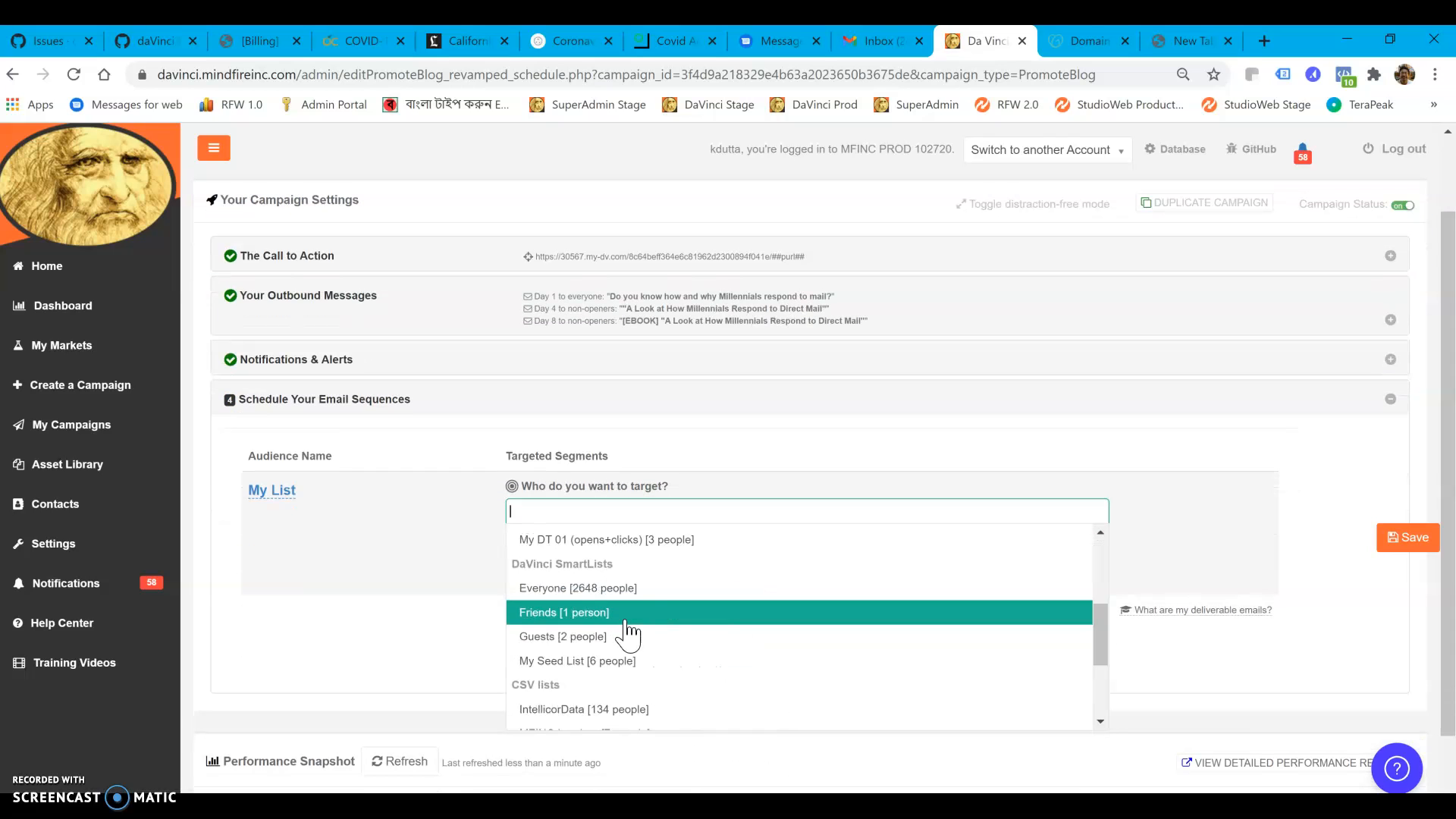
scroll(627, 637, "down", 3)
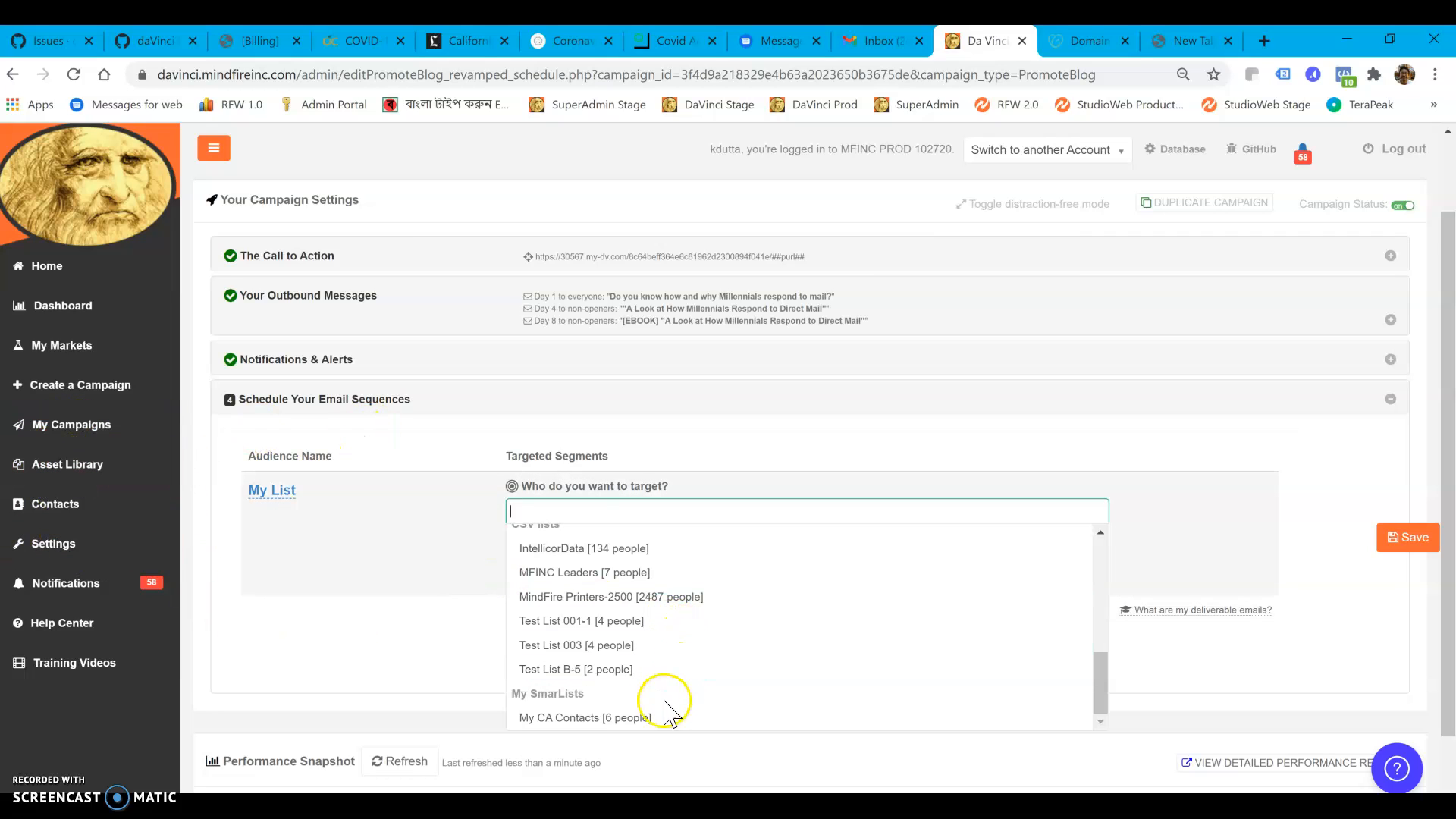
left_click(628, 717)
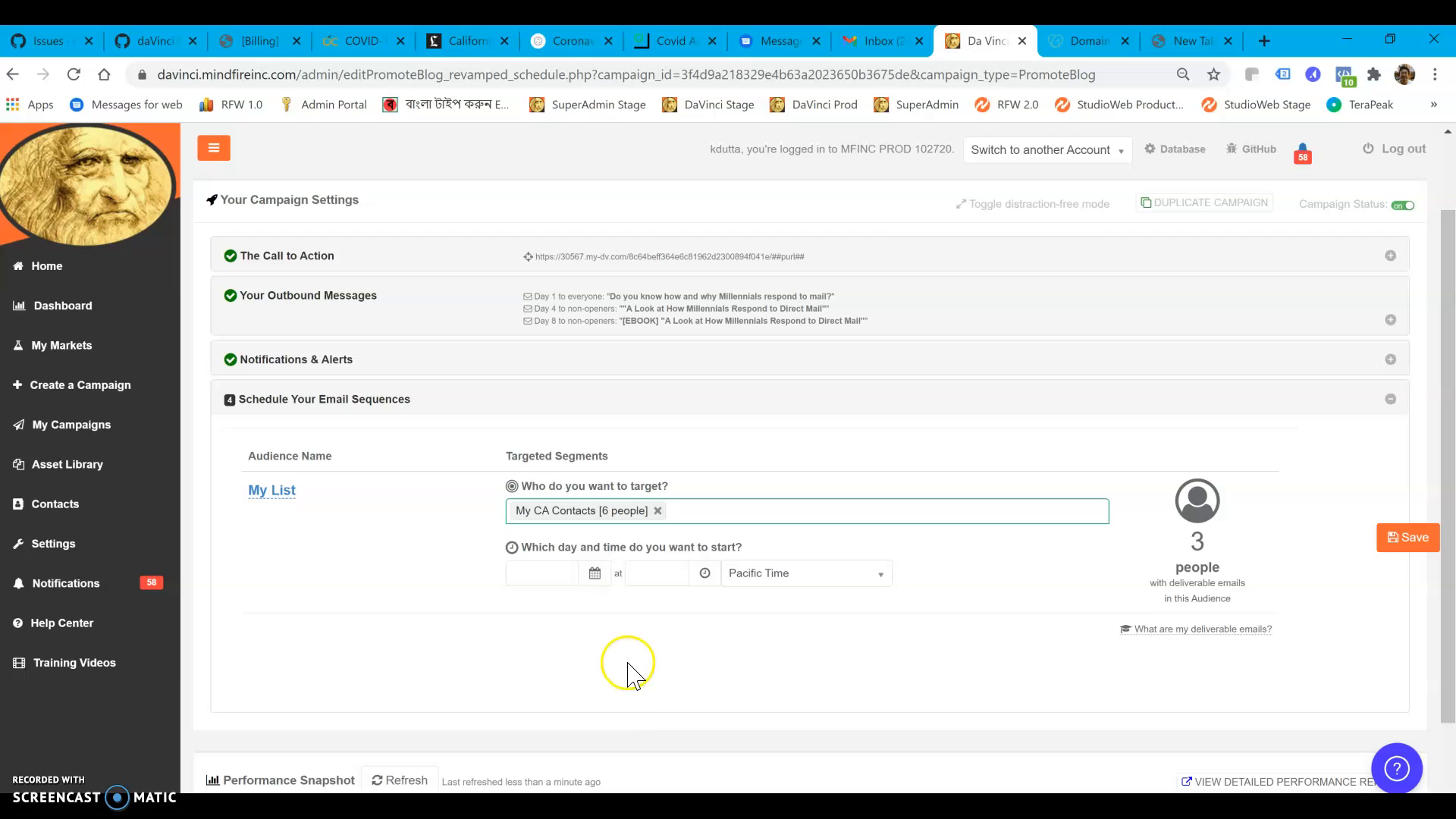
Schedule the My List email sequence to start on 01/14/2021 at 07:00AM Pacific Time
left_click(595, 574)
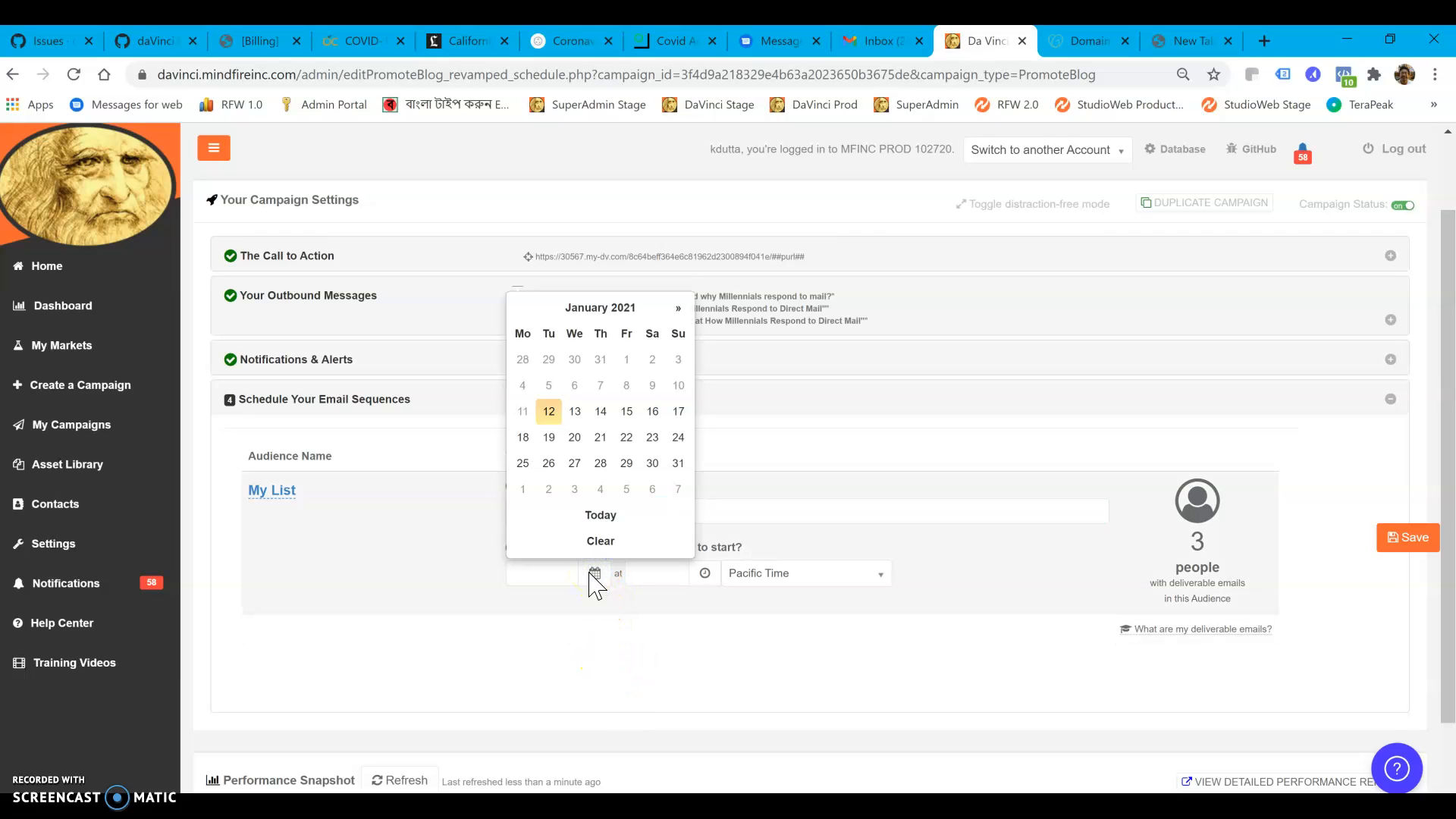
left_click(600, 410)
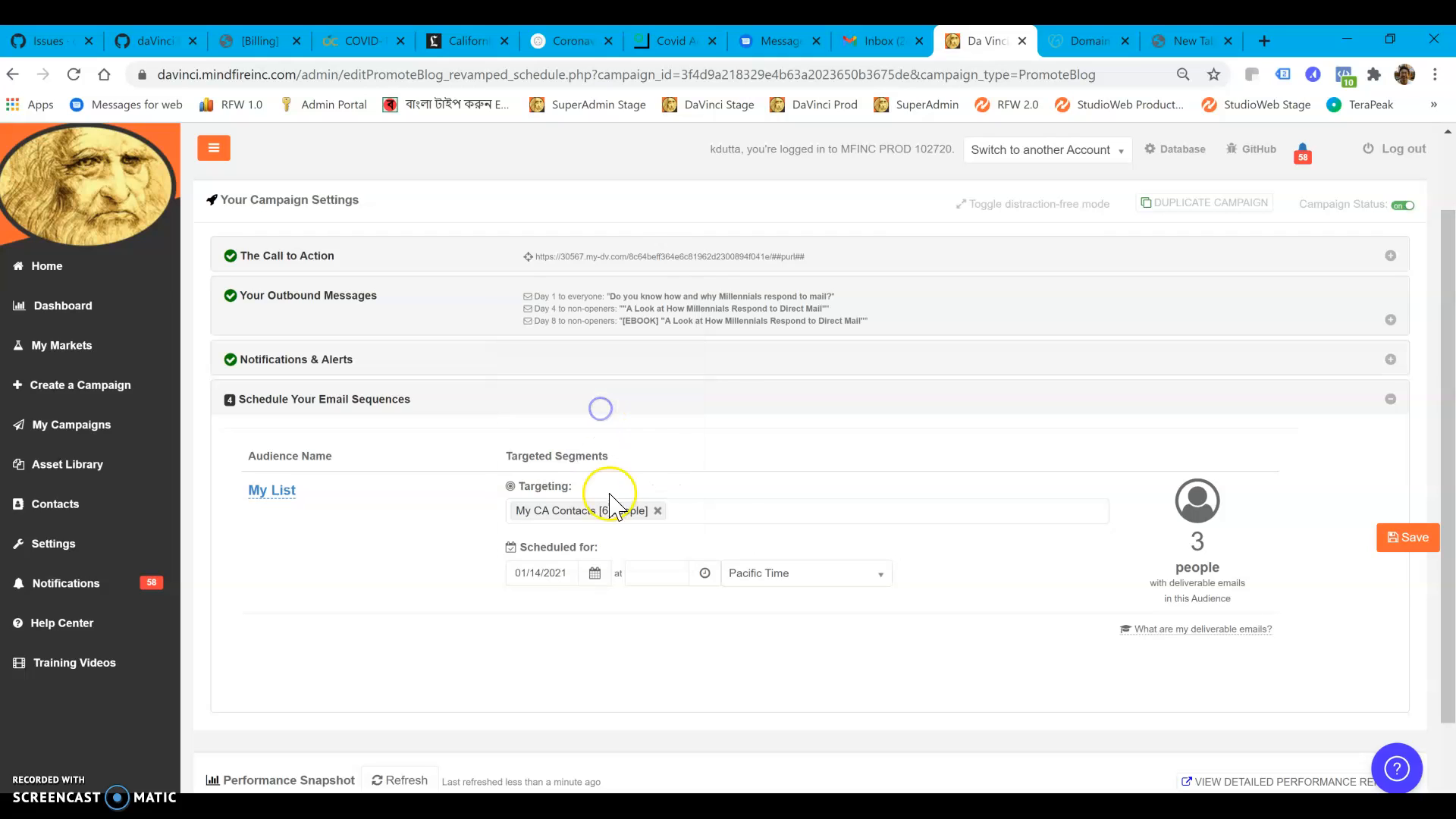
left_click(649, 573)
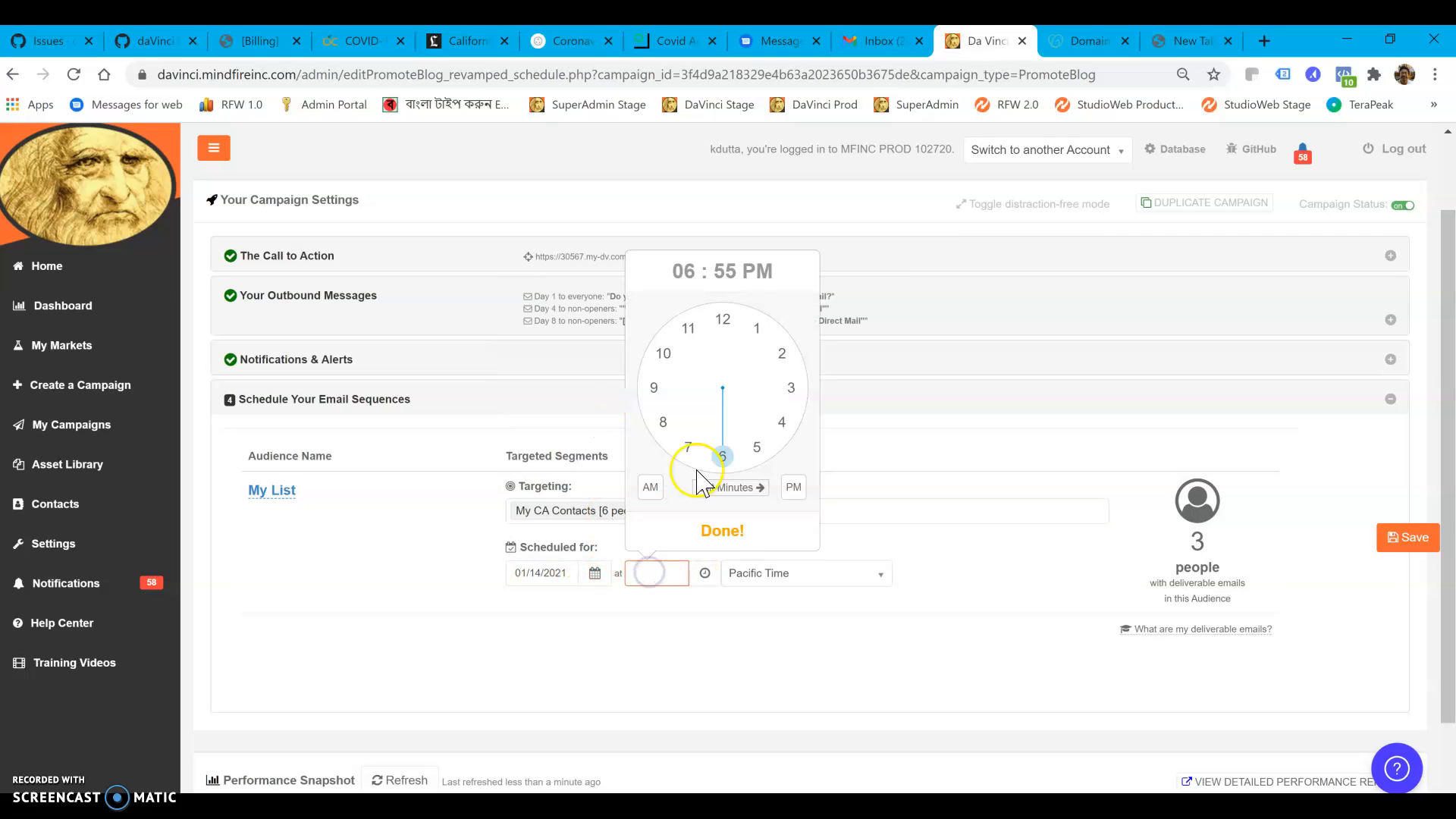
left_click(687, 449)
left_click(724, 322)
left_click(650, 486)
left_click(692, 545)
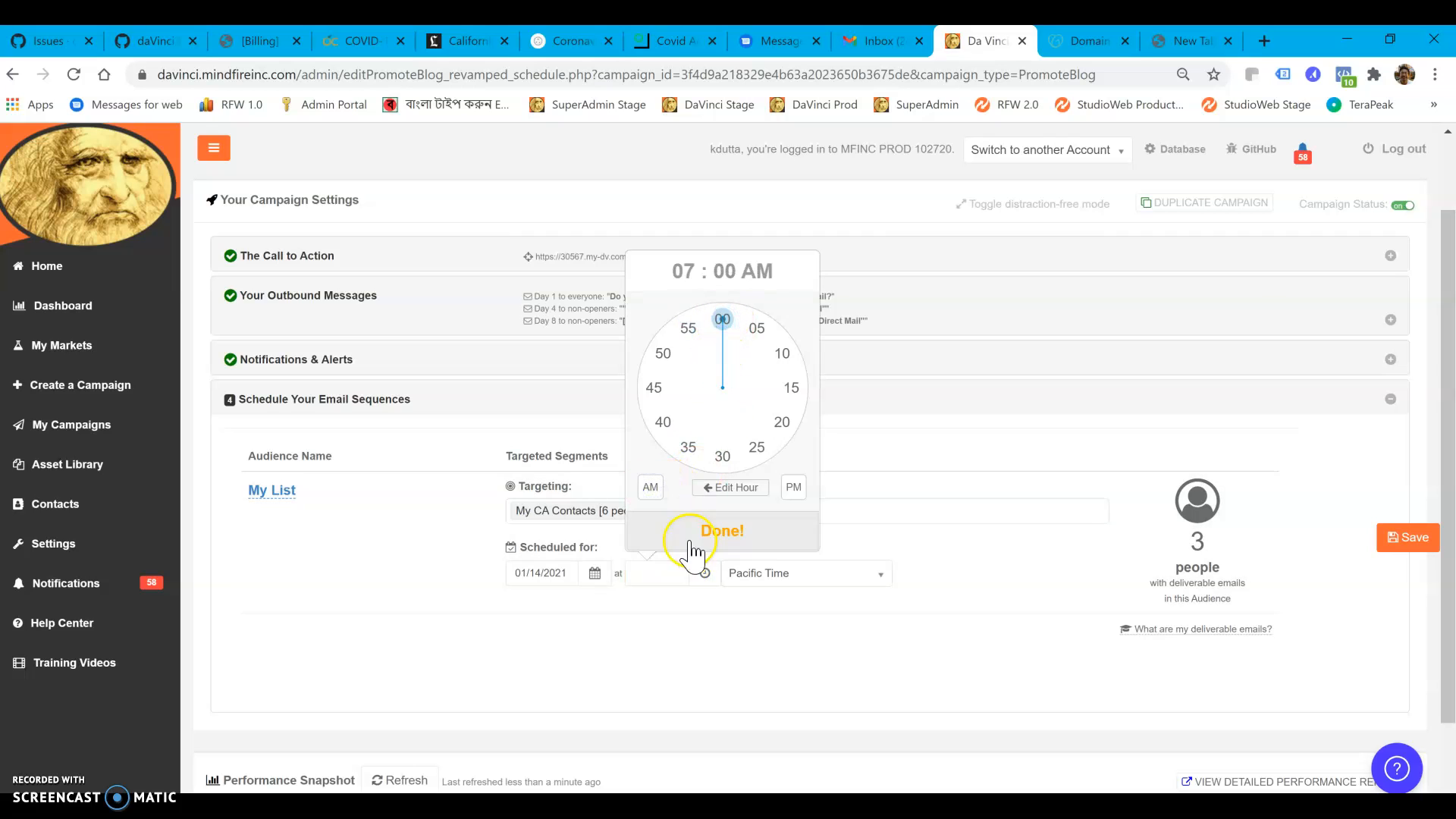
Save the email schedule and switch on the My List audience
left_click(1412, 551)
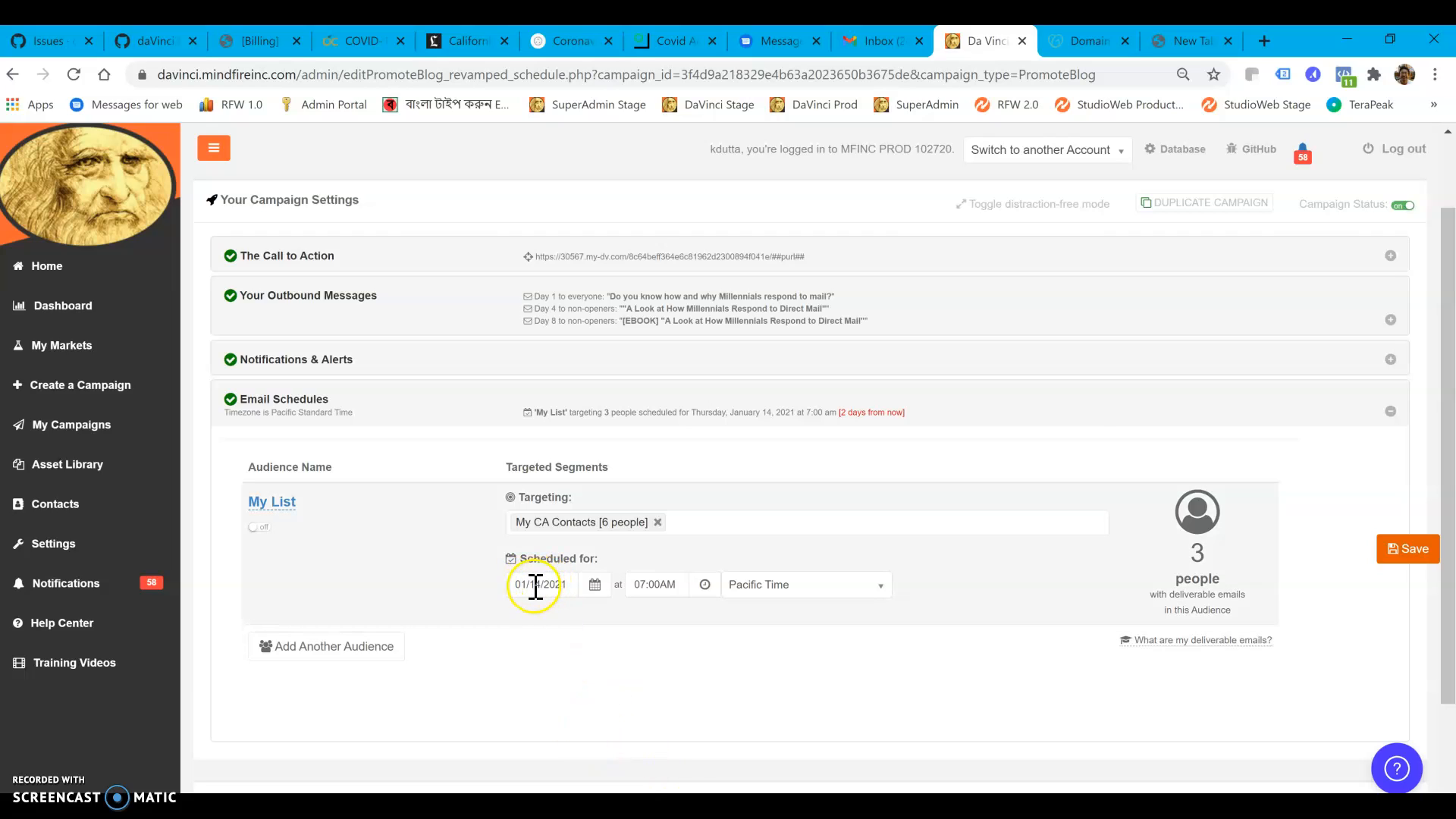
left_click(256, 527)
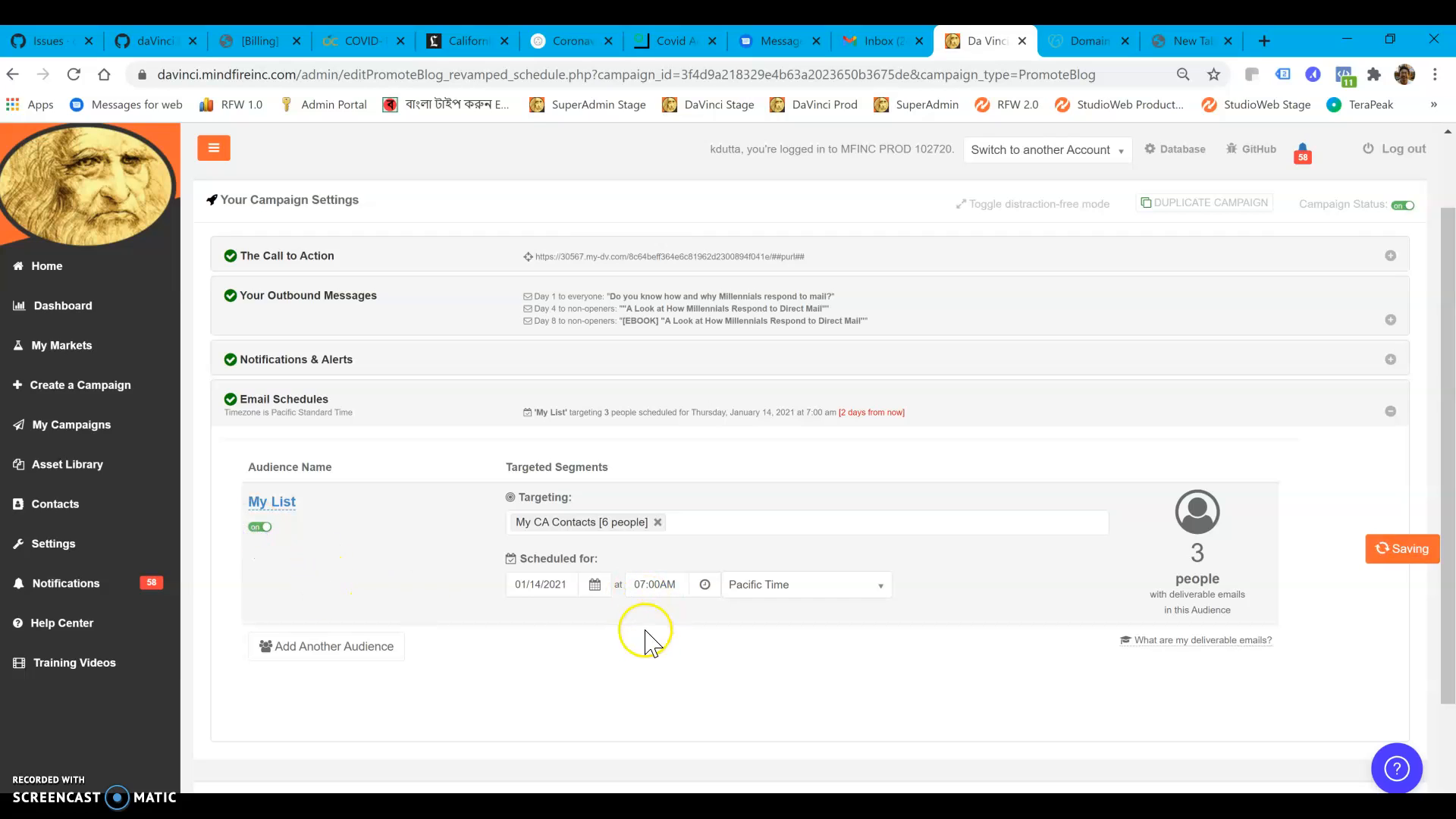